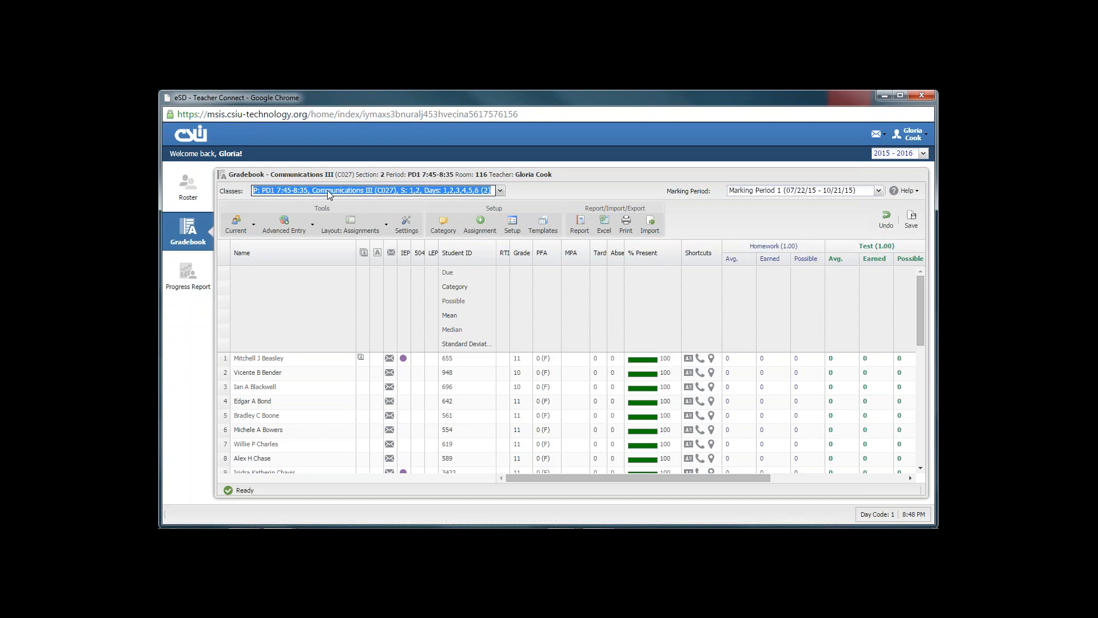
# Step: Look through the available classes, marking periods and school years for the gradebook, keeping the current selections
pyautogui.click(502, 191)
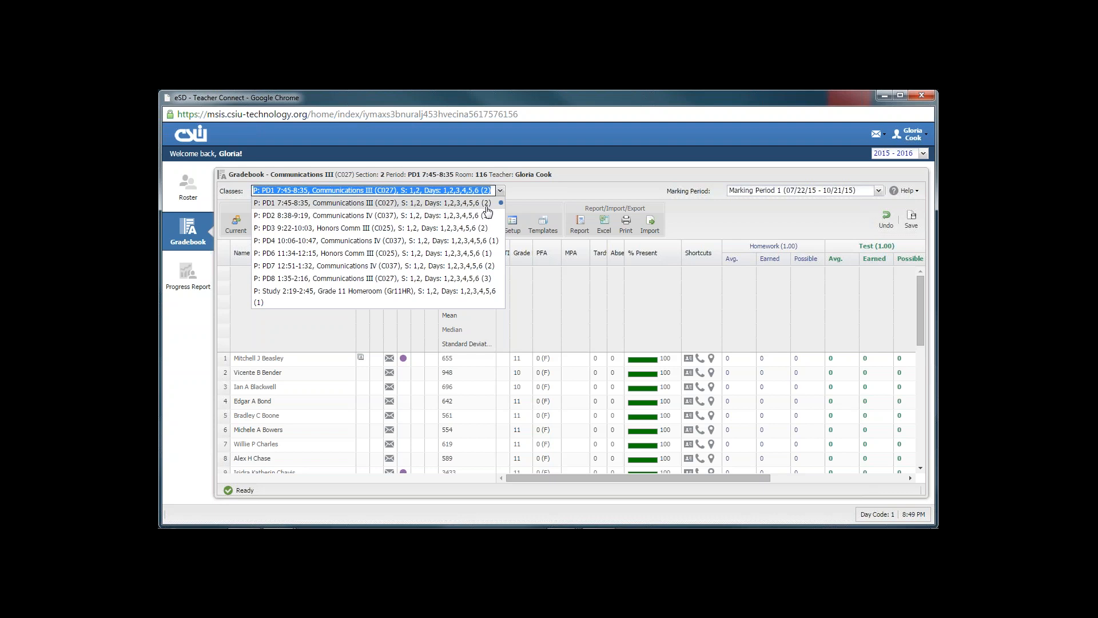
pyautogui.click(556, 191)
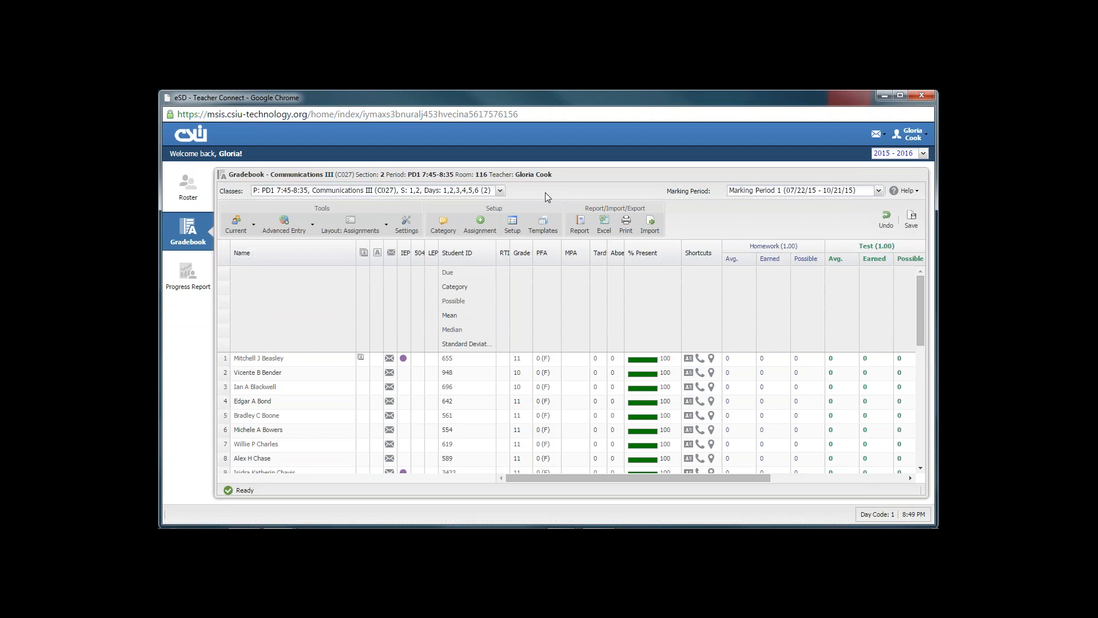
pyautogui.click(880, 192)
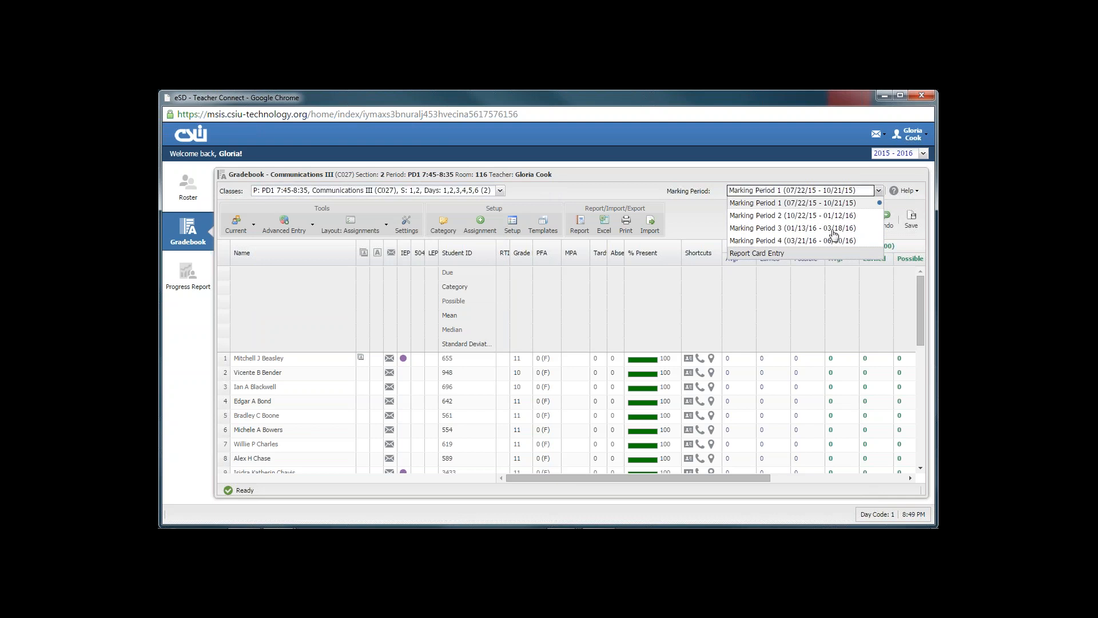
pyautogui.click(835, 170)
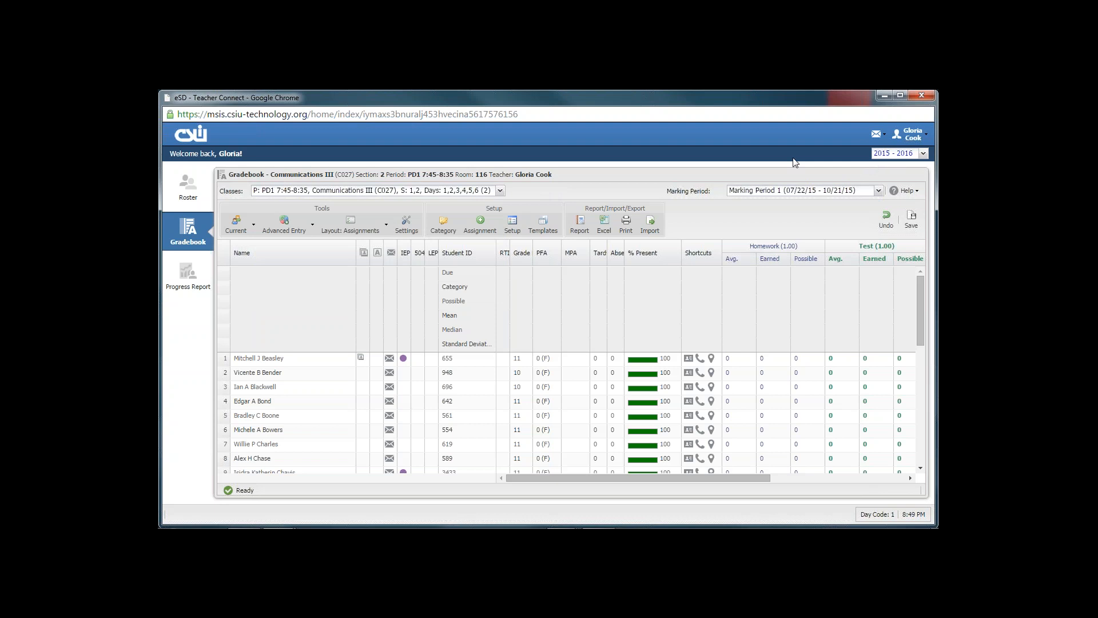
pyautogui.click(923, 153)
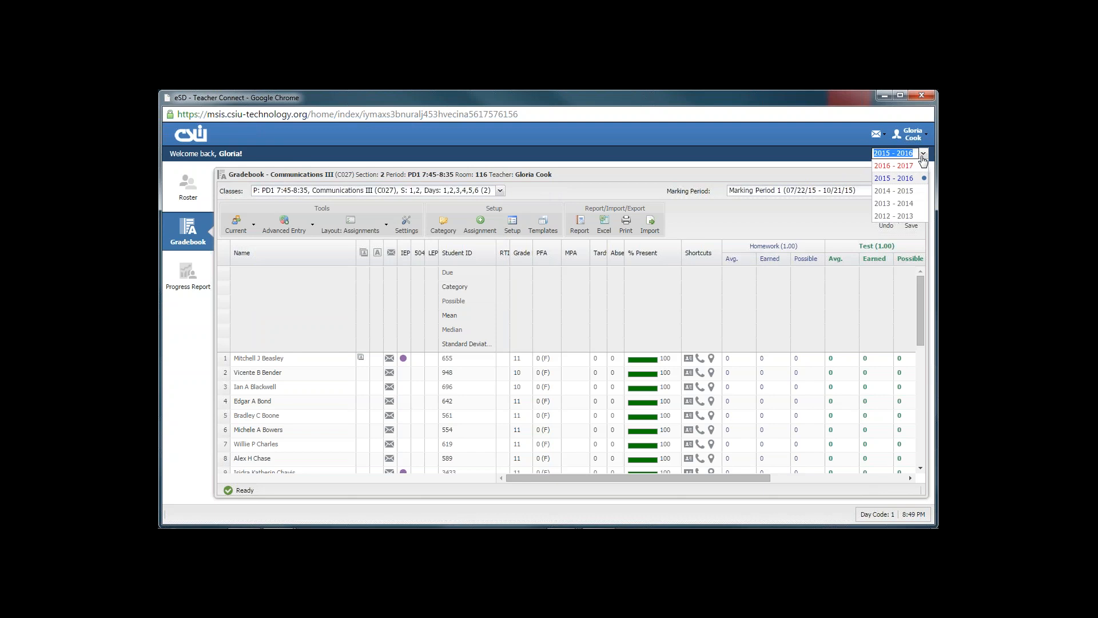
pyautogui.click(889, 183)
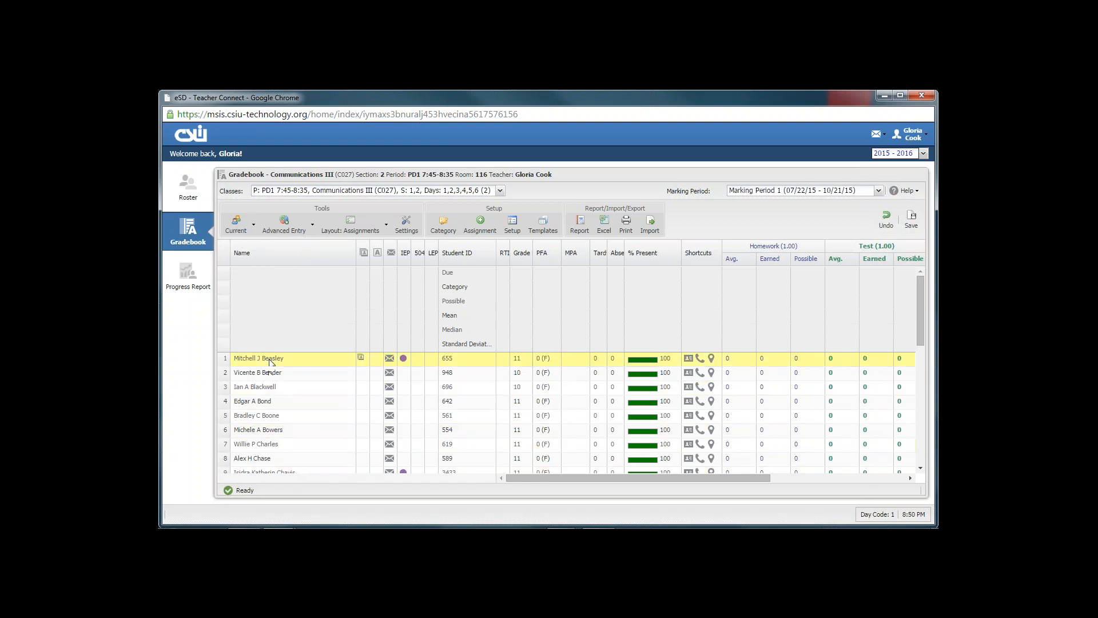
# Step: Show the dropped students of the class, and return to the current students
pyautogui.click(237, 225)
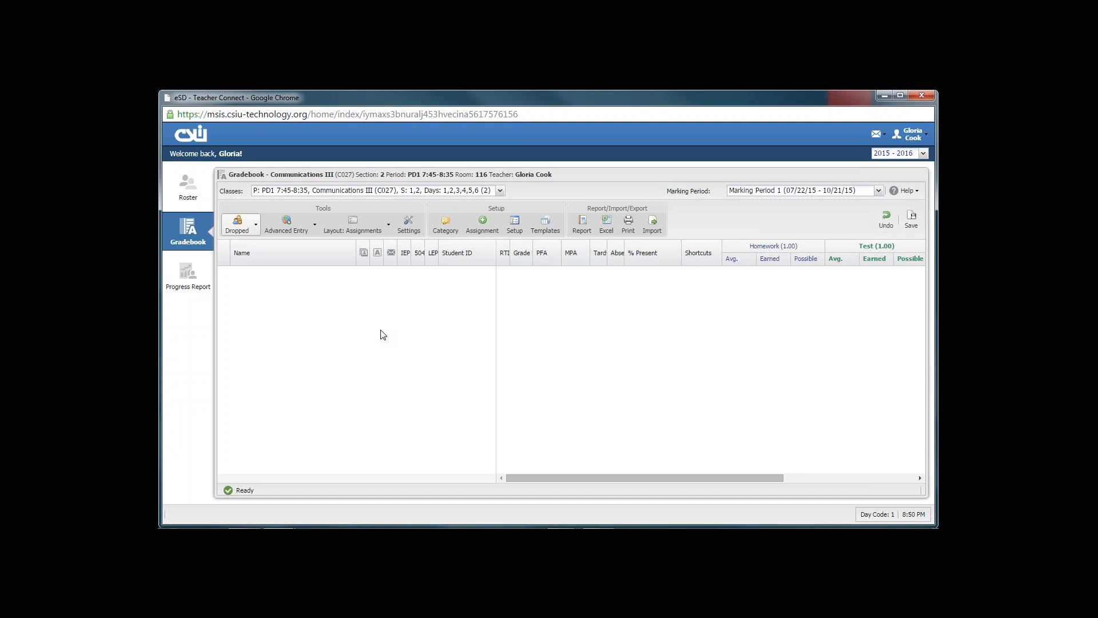
pyautogui.click(242, 232)
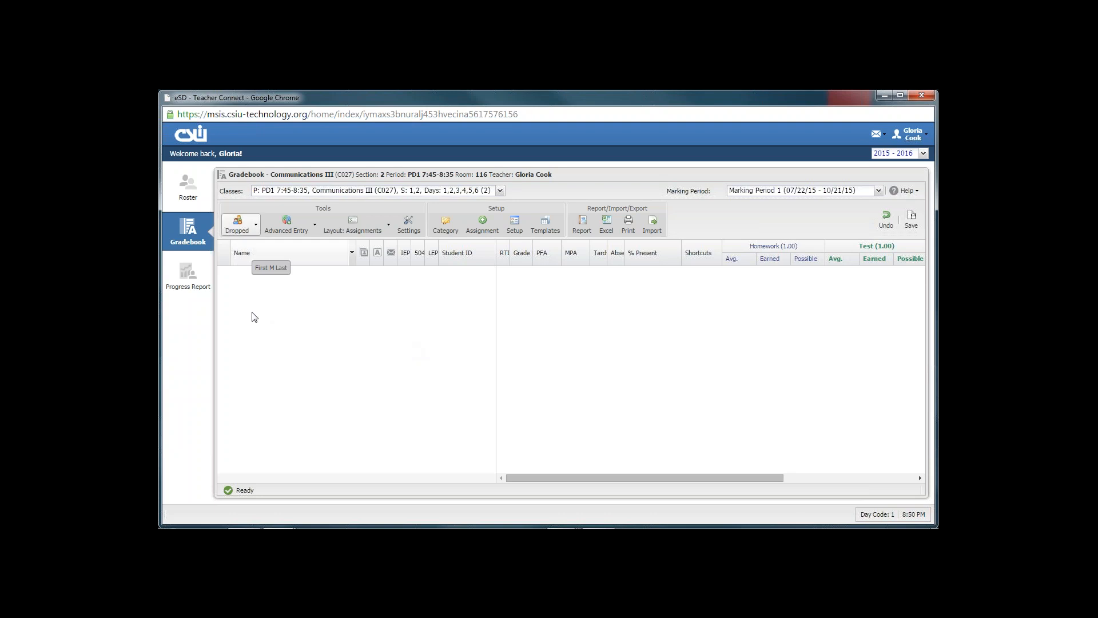
pyautogui.click(239, 234)
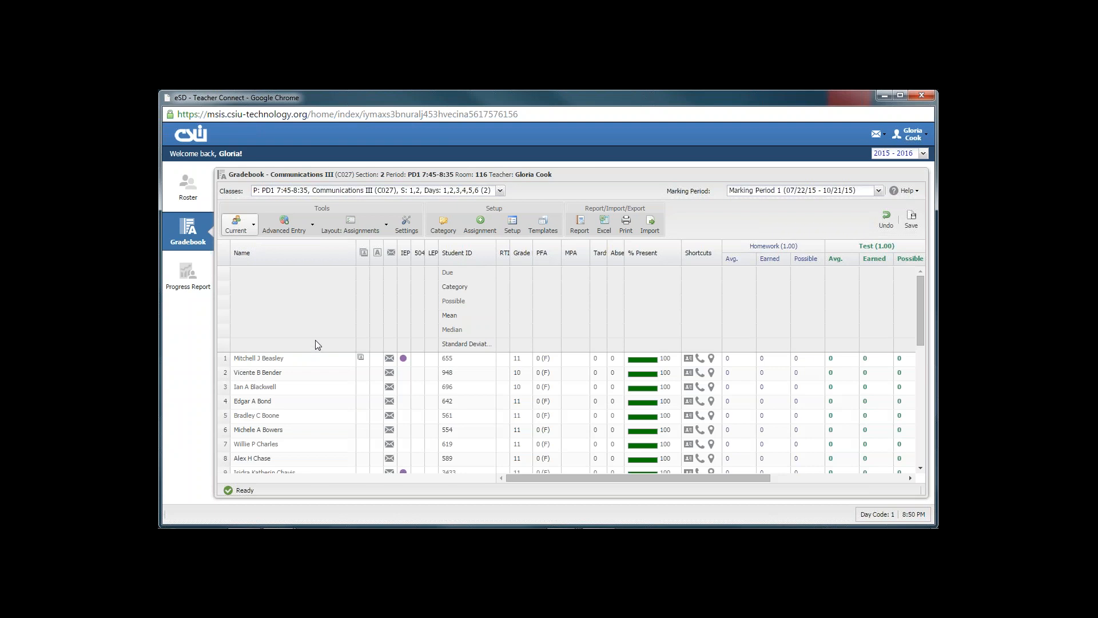
# Step: Preview the Rapid Entry mode and the Students layout, returning to Advanced Entry and the Assignments layout
pyautogui.click(285, 226)
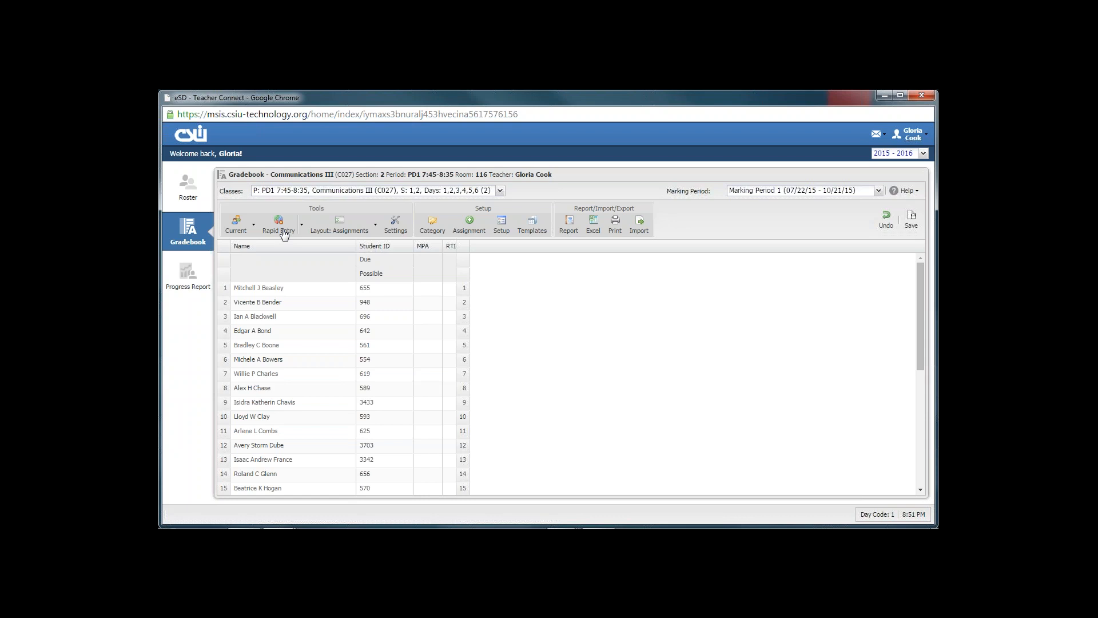
pyautogui.click(283, 231)
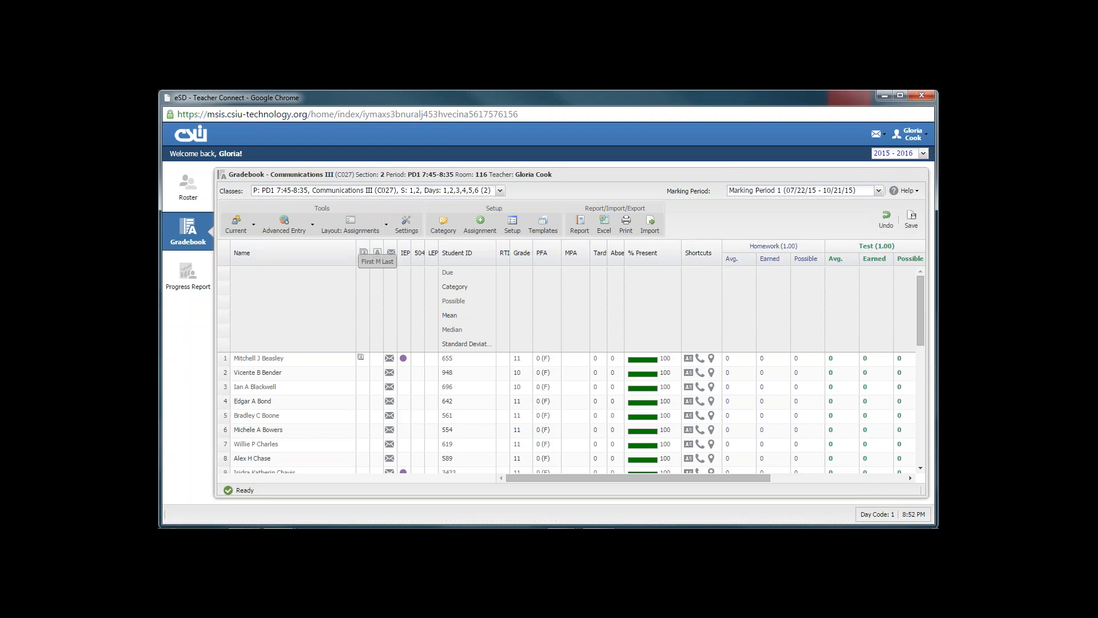
pyautogui.click(387, 227)
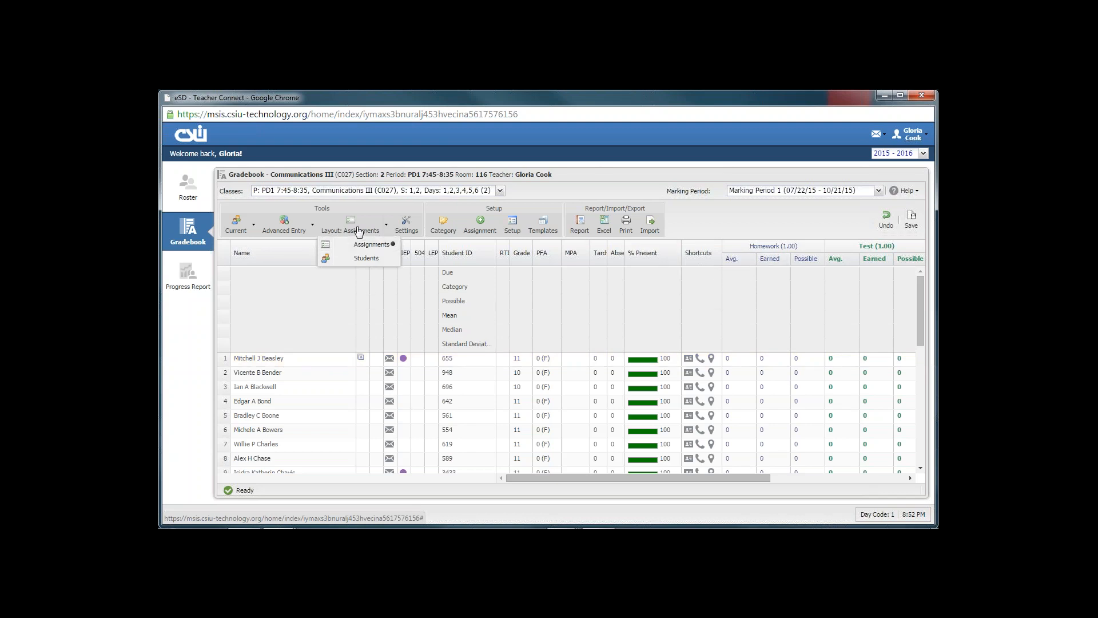
pyautogui.click(366, 258)
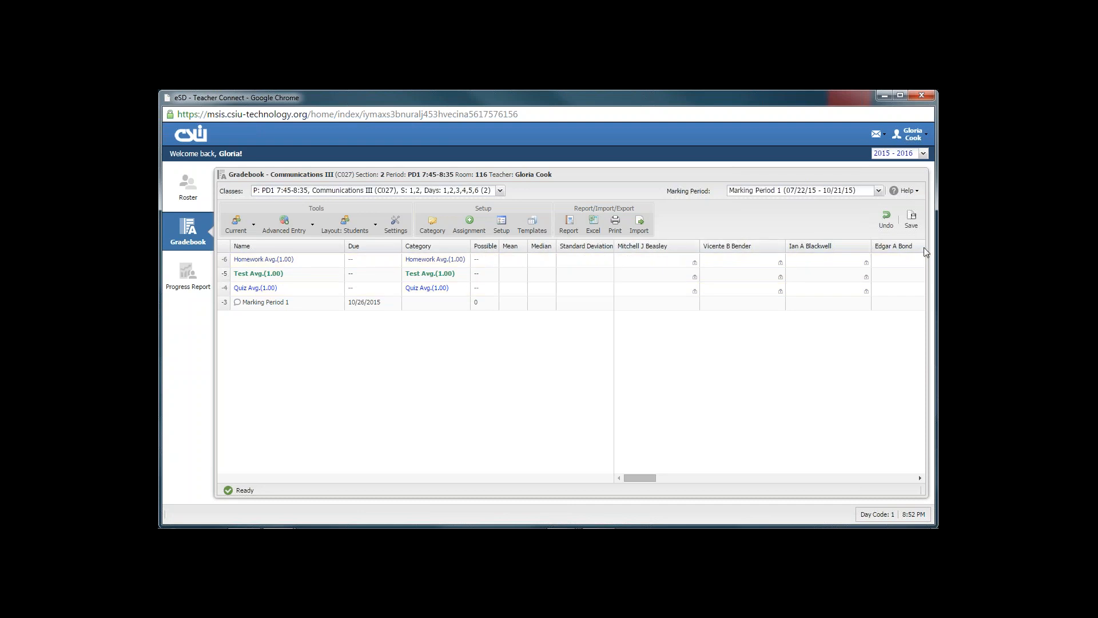
pyautogui.click(356, 230)
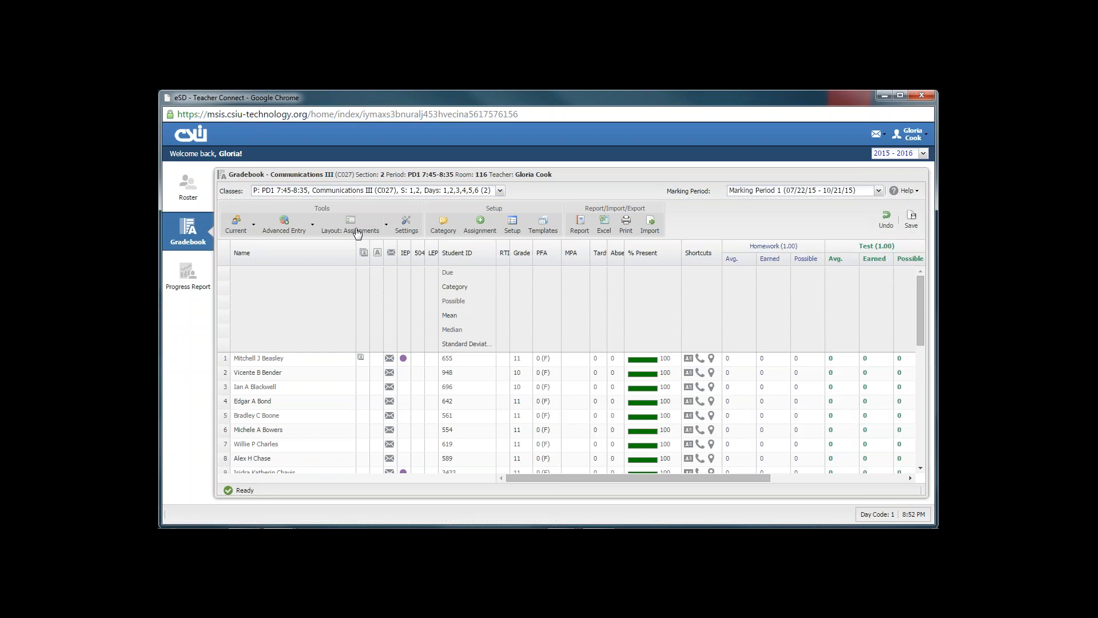
# Step: Review the gradebook settings, hide the Student ID and % Present columns, and save the changes
pyautogui.click(410, 227)
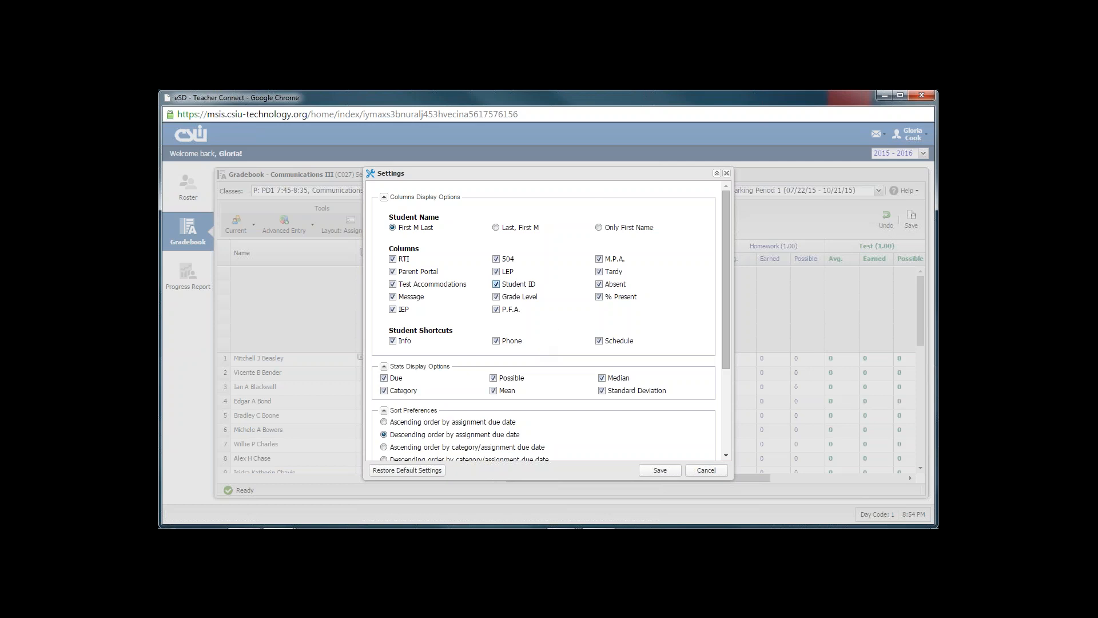
pyautogui.moveTo(600, 172); pyautogui.dragTo(735, 166)
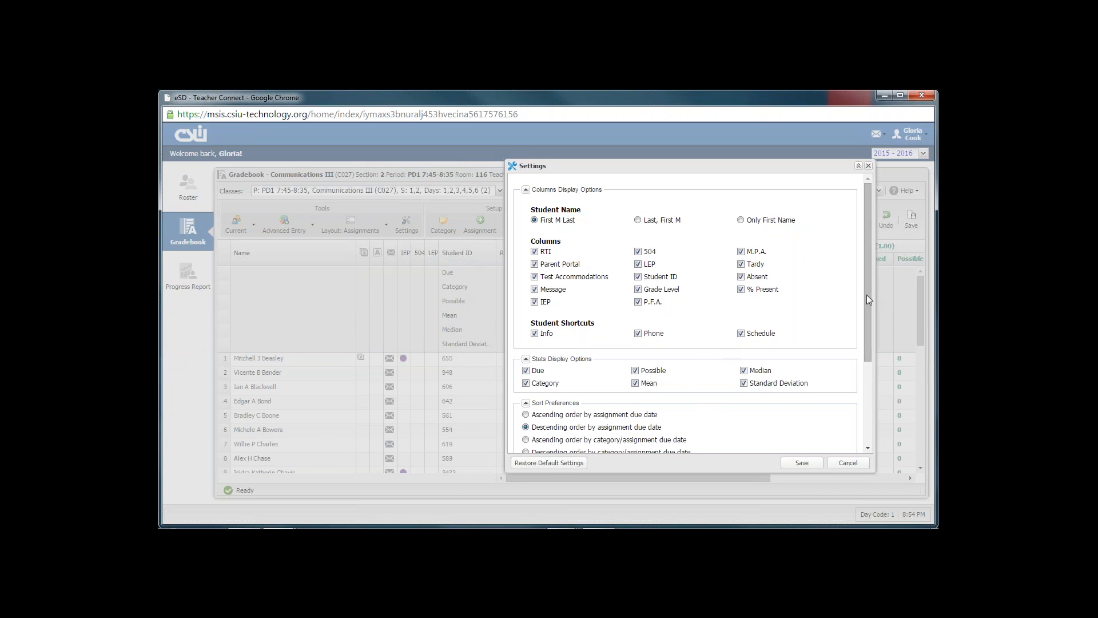
pyautogui.moveTo(867, 295); pyautogui.dragTo(870, 380)
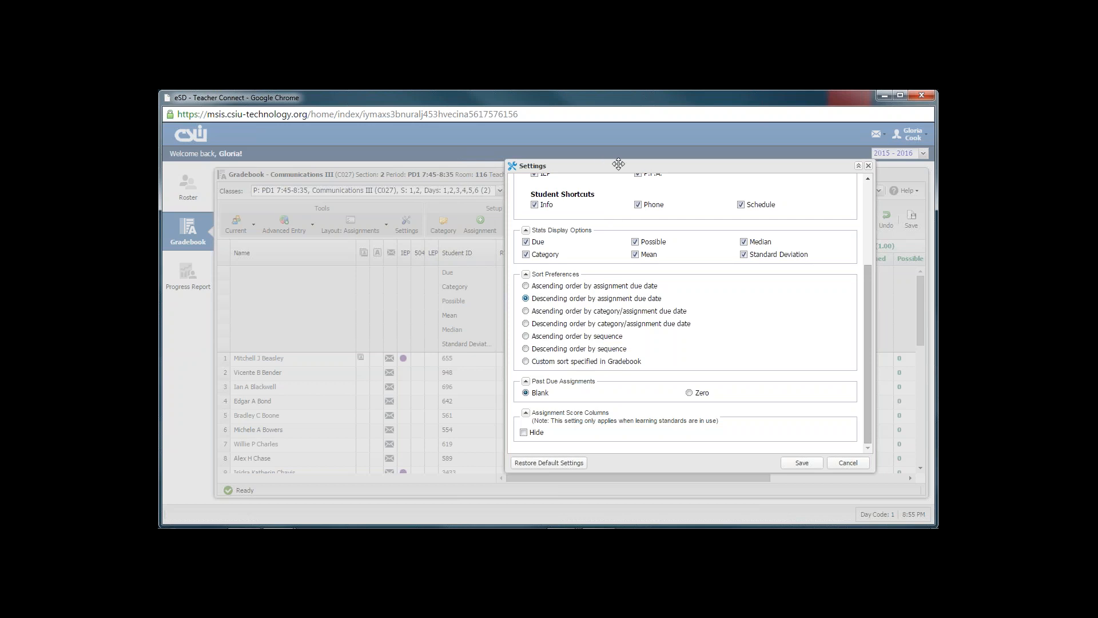
pyautogui.moveTo(620, 165); pyautogui.dragTo(412, 166)
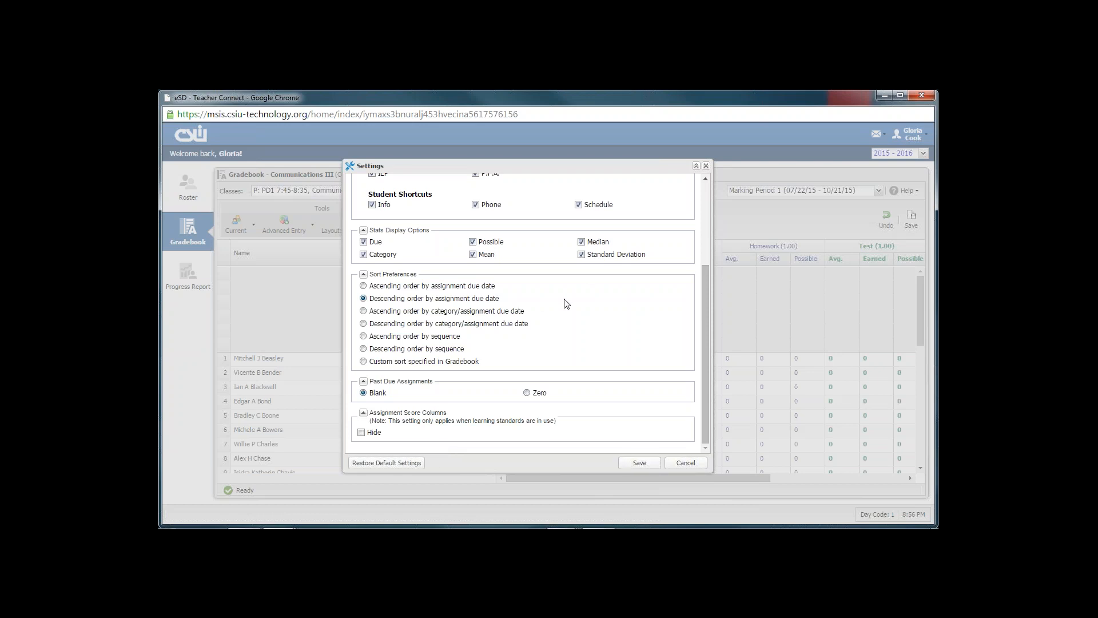
pyautogui.moveTo(702, 391); pyautogui.dragTo(665, 316)
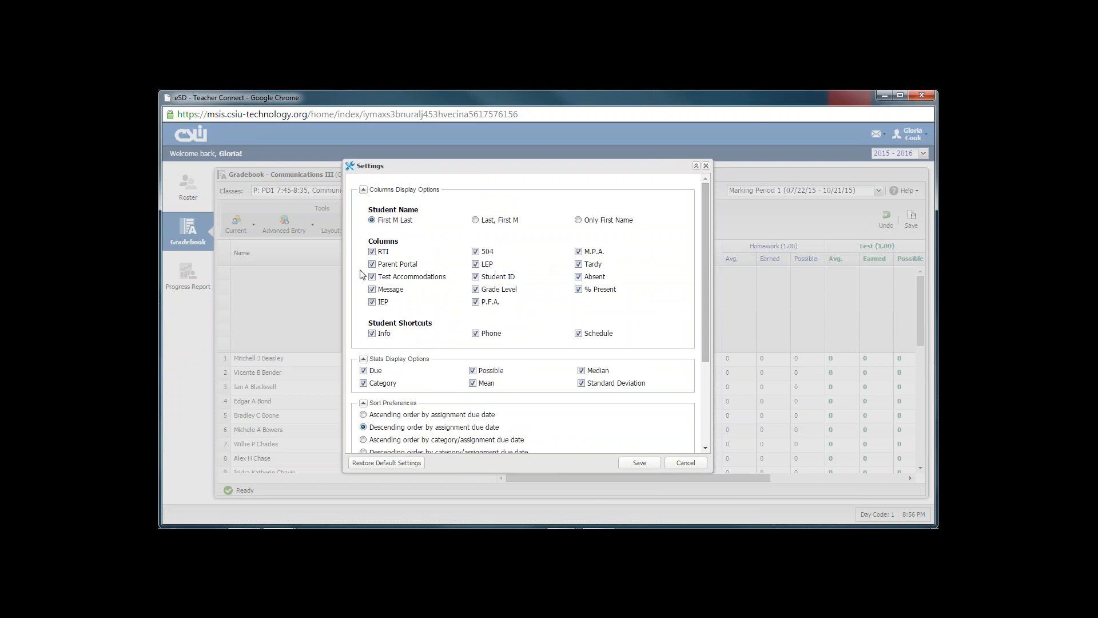
pyautogui.click(476, 277)
pyautogui.click(579, 291)
pyautogui.click(640, 465)
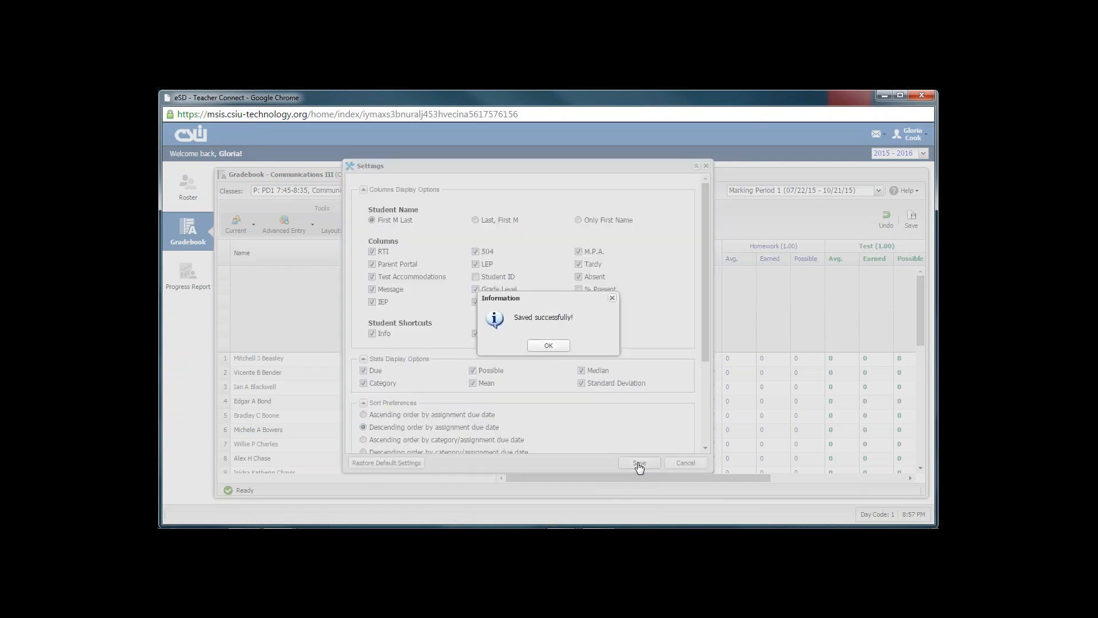
pyautogui.click(549, 347)
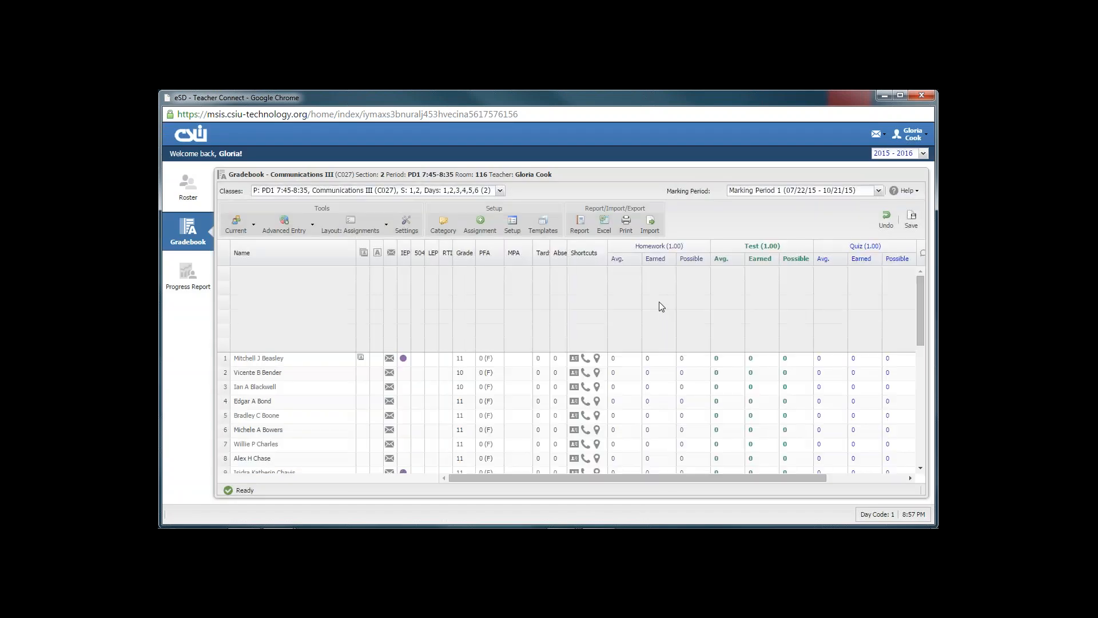
pyautogui.click(580, 449)
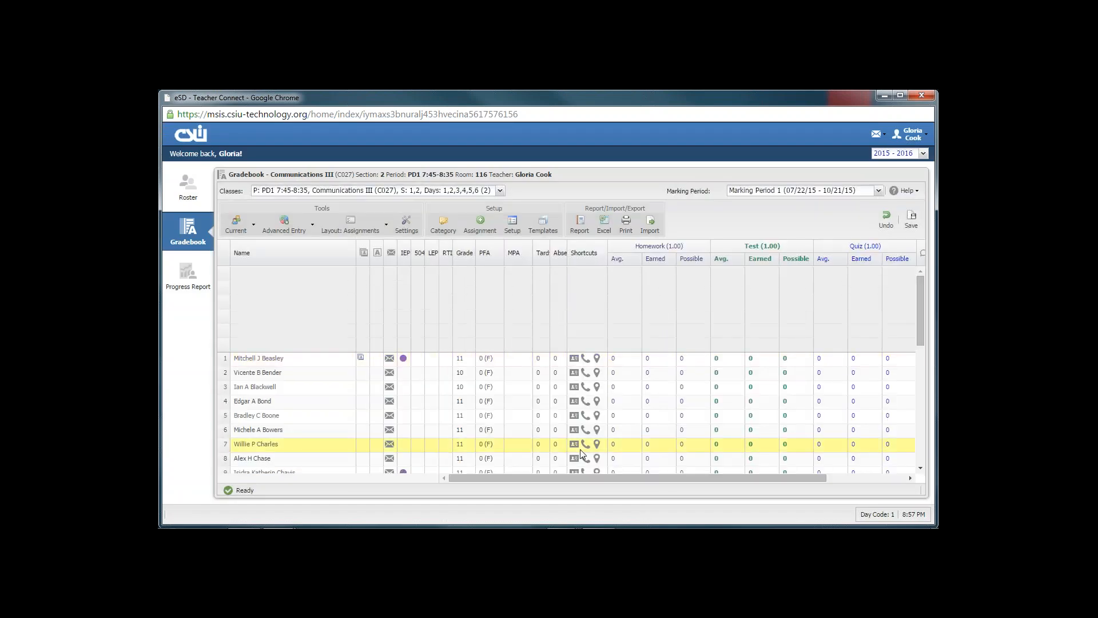
pyautogui.press('Up')
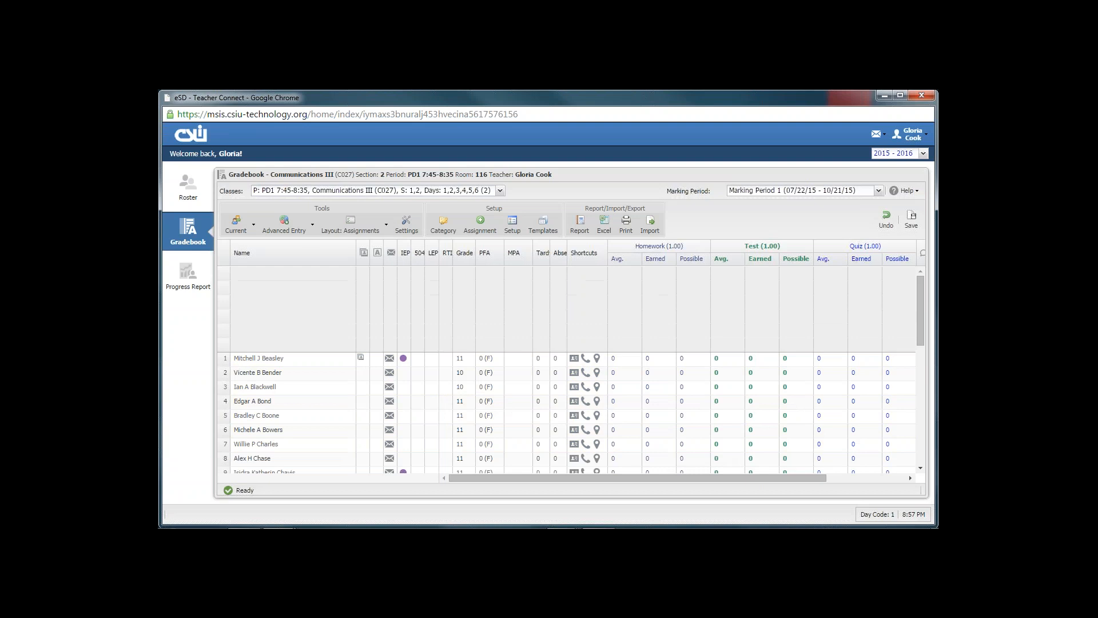
# Step: Check the column display options in the gradebook settings again and save them
pyautogui.click(410, 234)
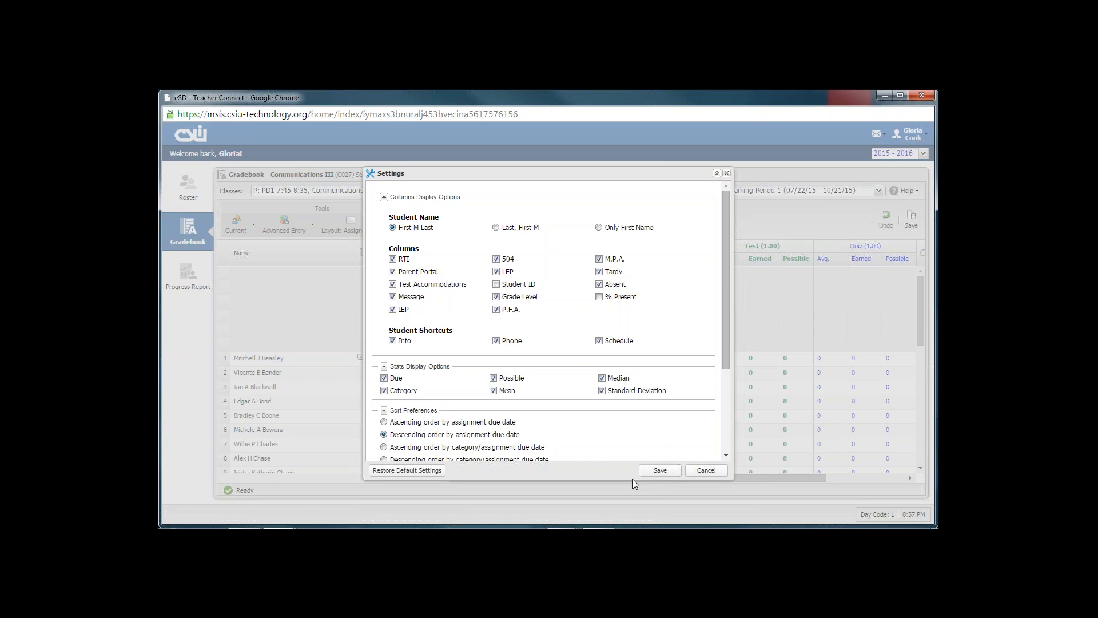
pyautogui.click(662, 471)
pyautogui.click(545, 345)
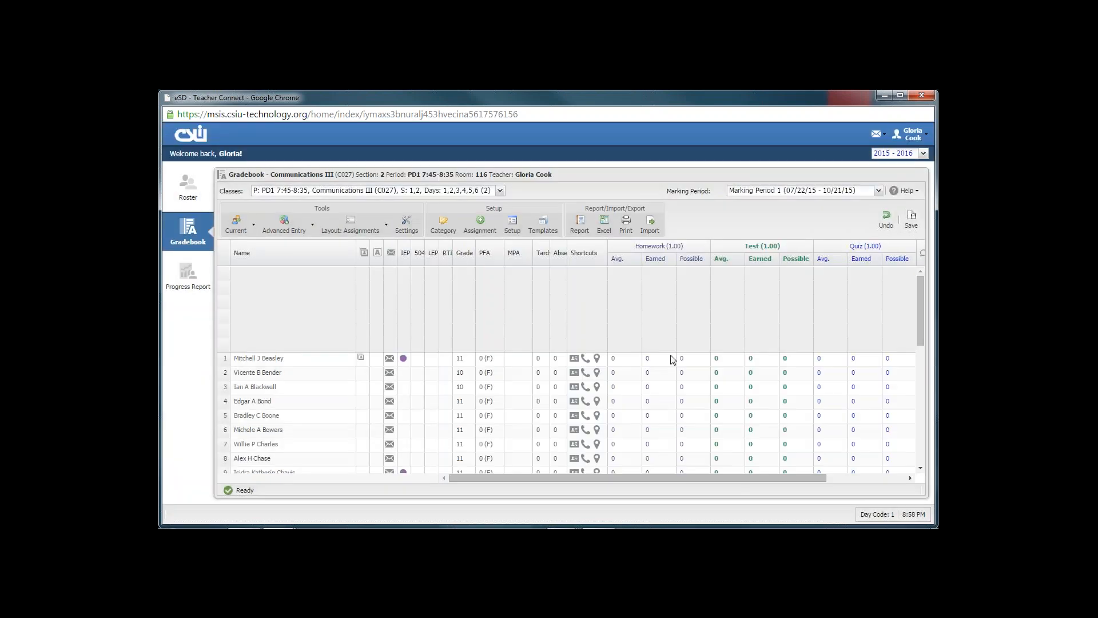
# Step: Start a new category named Projects with the Summation grading method and the Category Name and Details portal display option
pyautogui.click(443, 229)
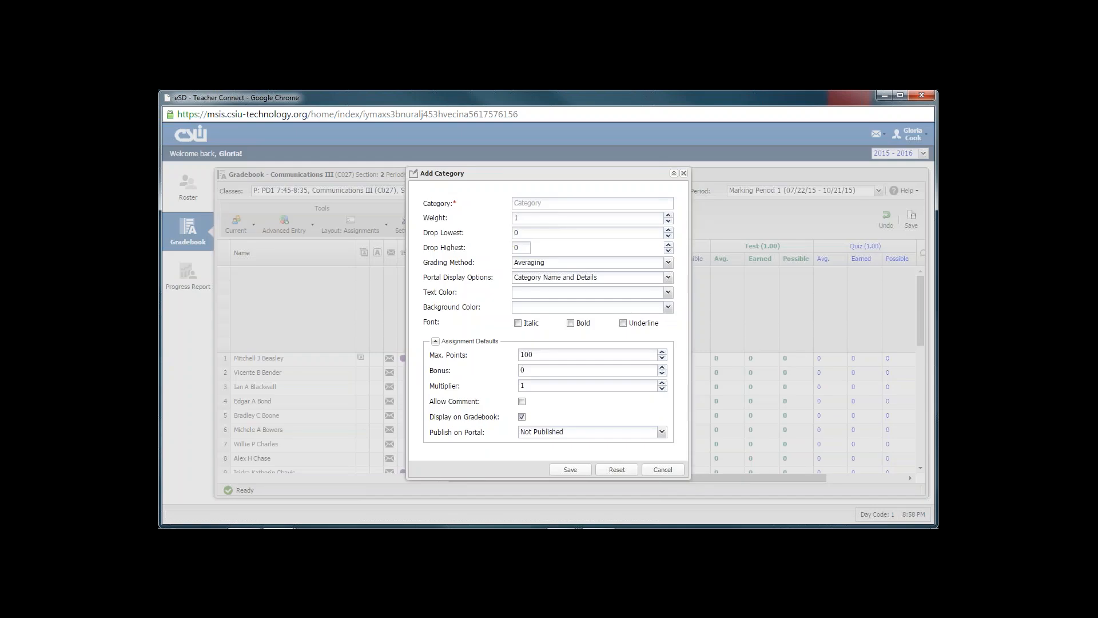
pyautogui.click(533, 203)
pyautogui.write('Projects')
pyautogui.click(667, 262)
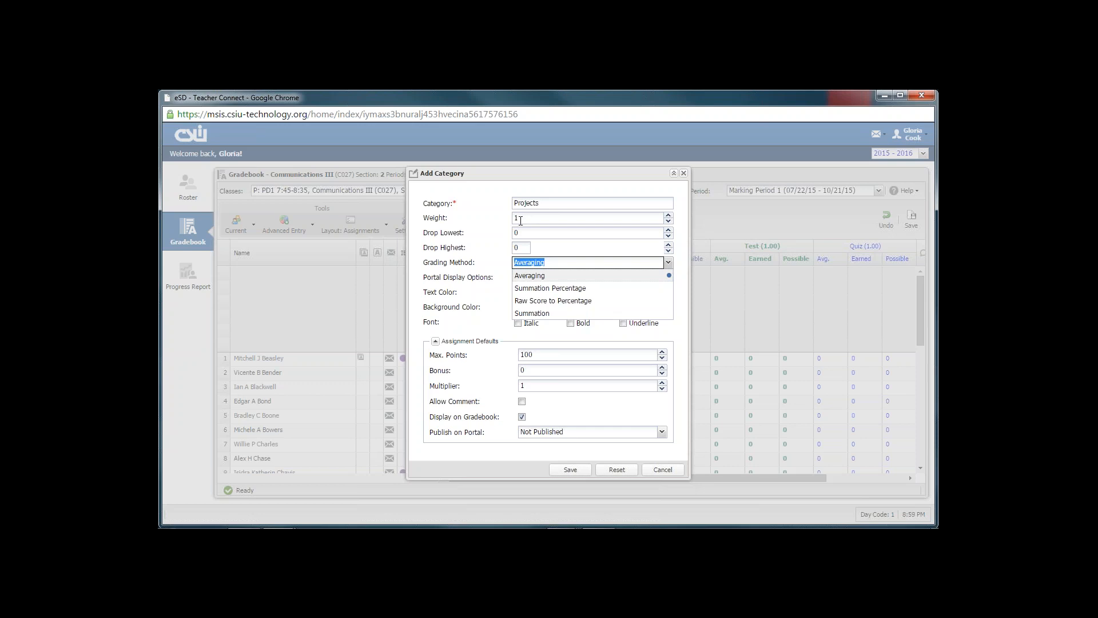
pyautogui.click(532, 313)
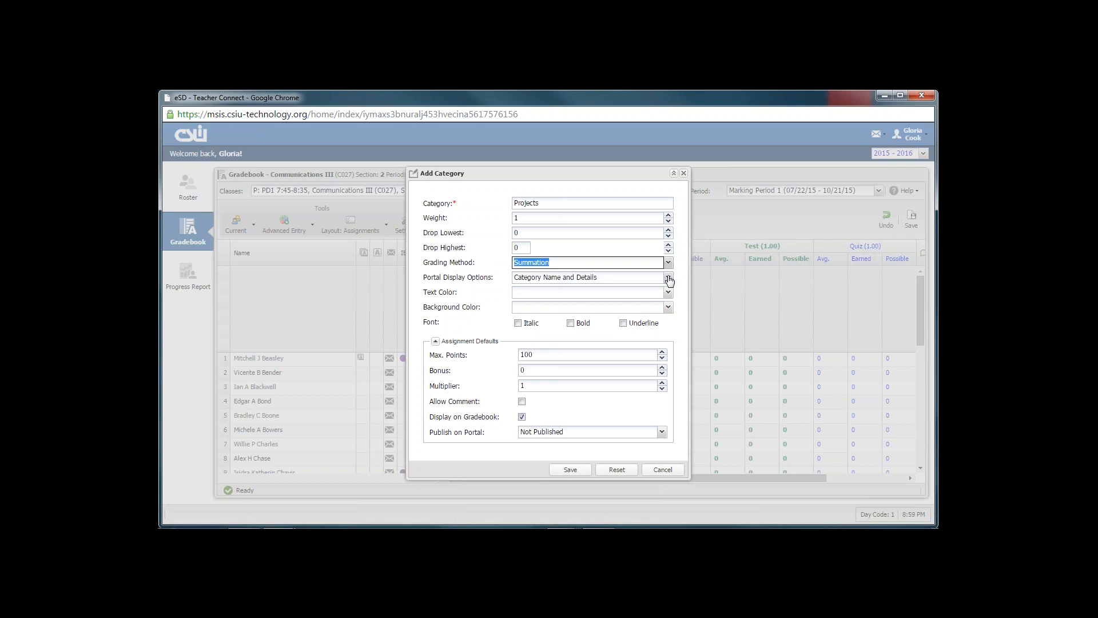
pyautogui.click(669, 278)
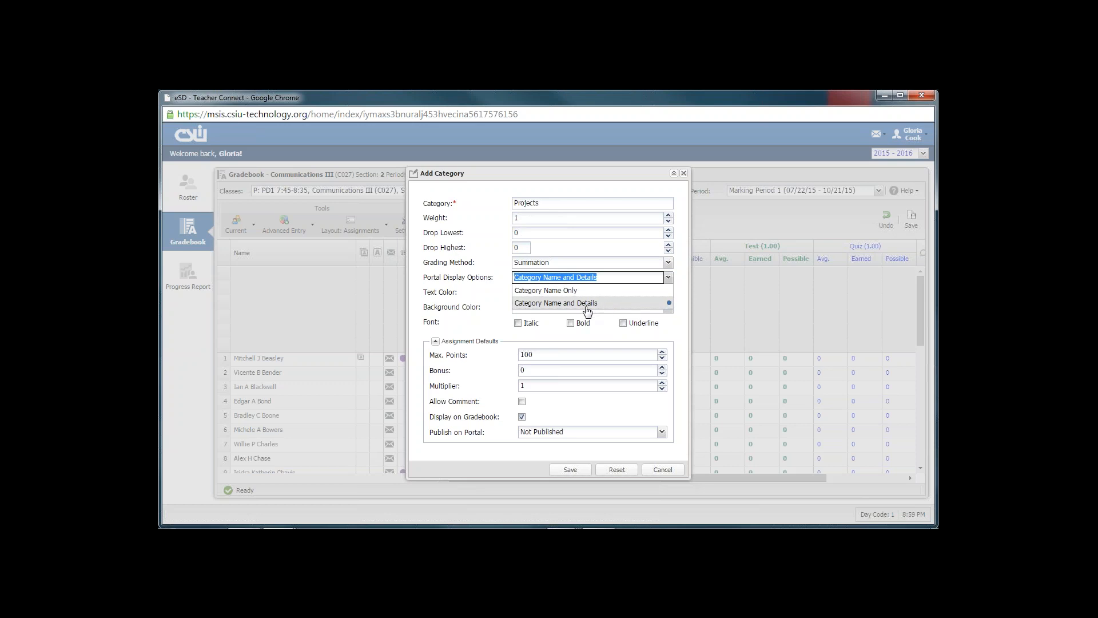
pyautogui.click(588, 308)
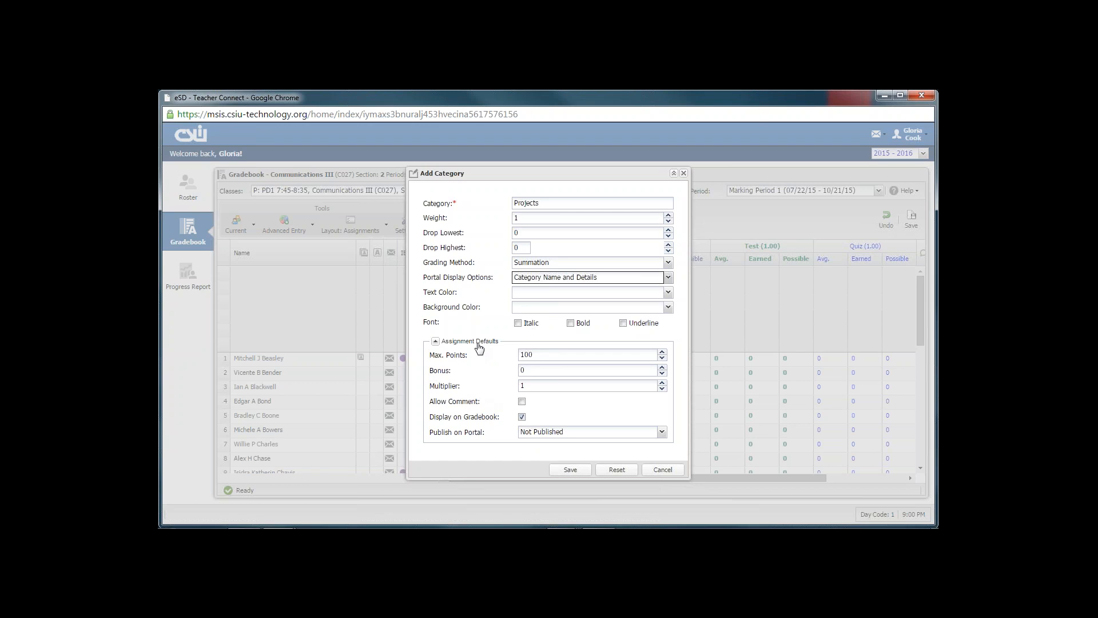
# Step: Set the Projects category's assignment defaults to publish Assignment and Grade on the portal, with maximum points of 200
pyautogui.click(662, 433)
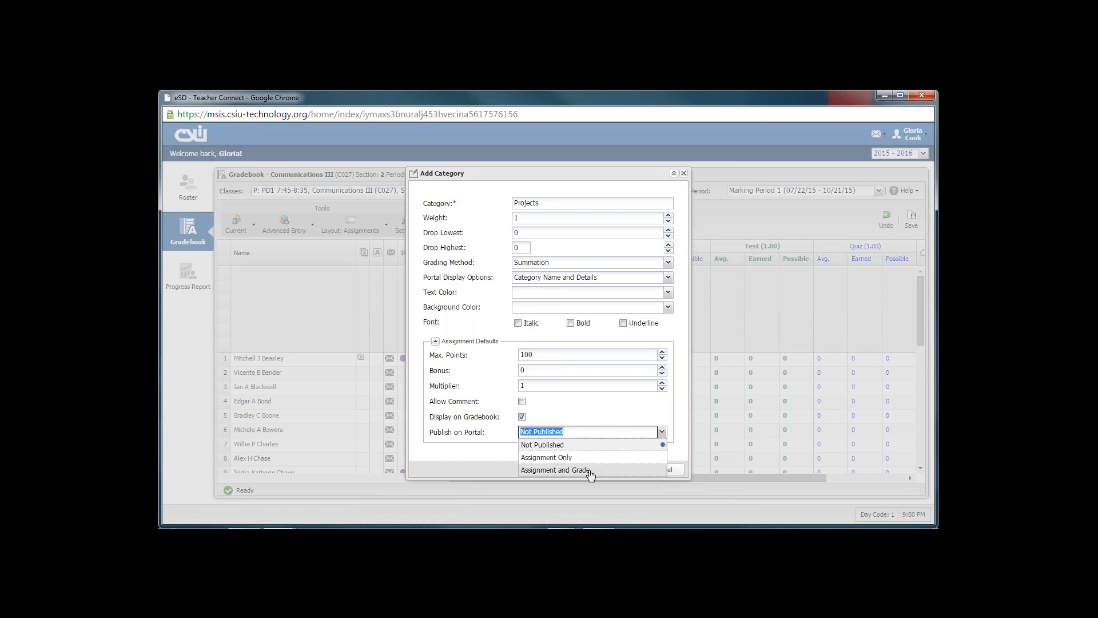
pyautogui.click(590, 470)
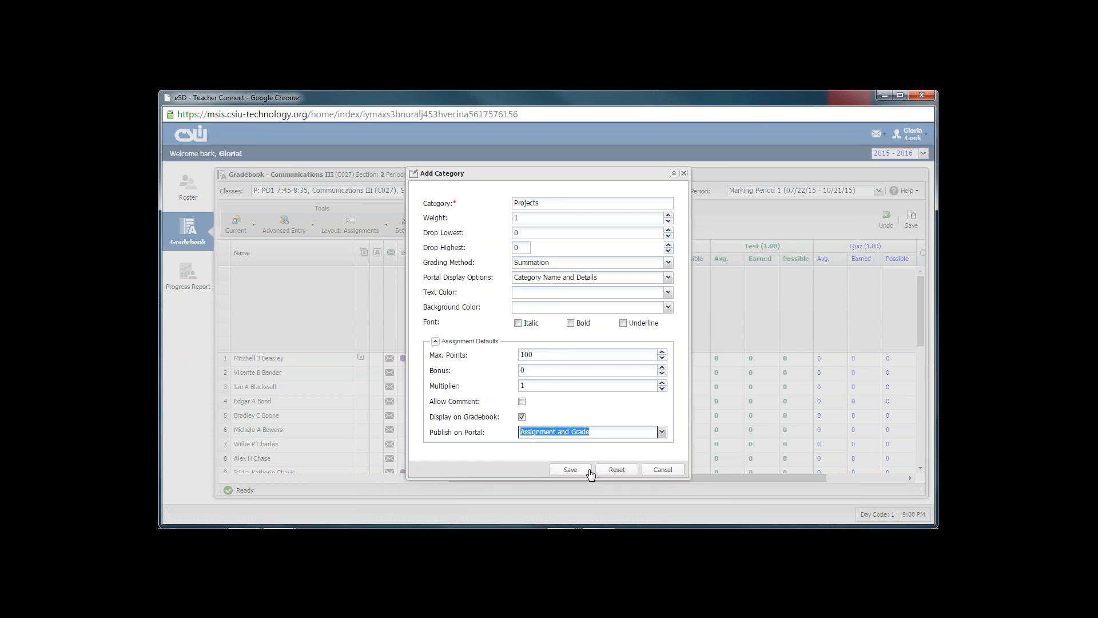
pyautogui.click(602, 433)
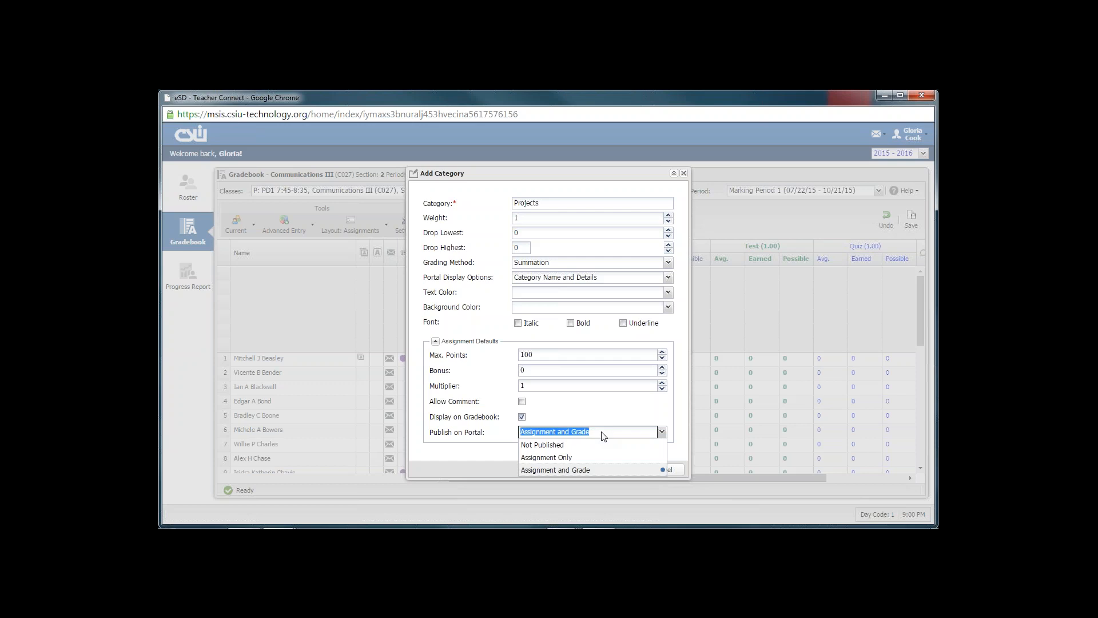
pyautogui.click(602, 433)
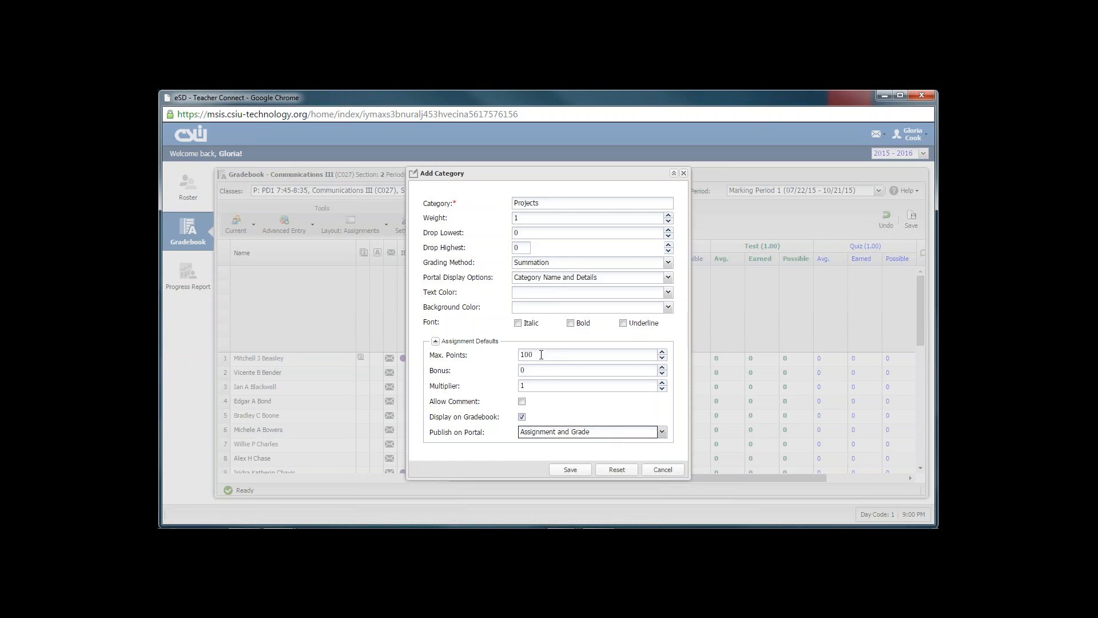
pyautogui.click(541, 355)
pyautogui.write('20')
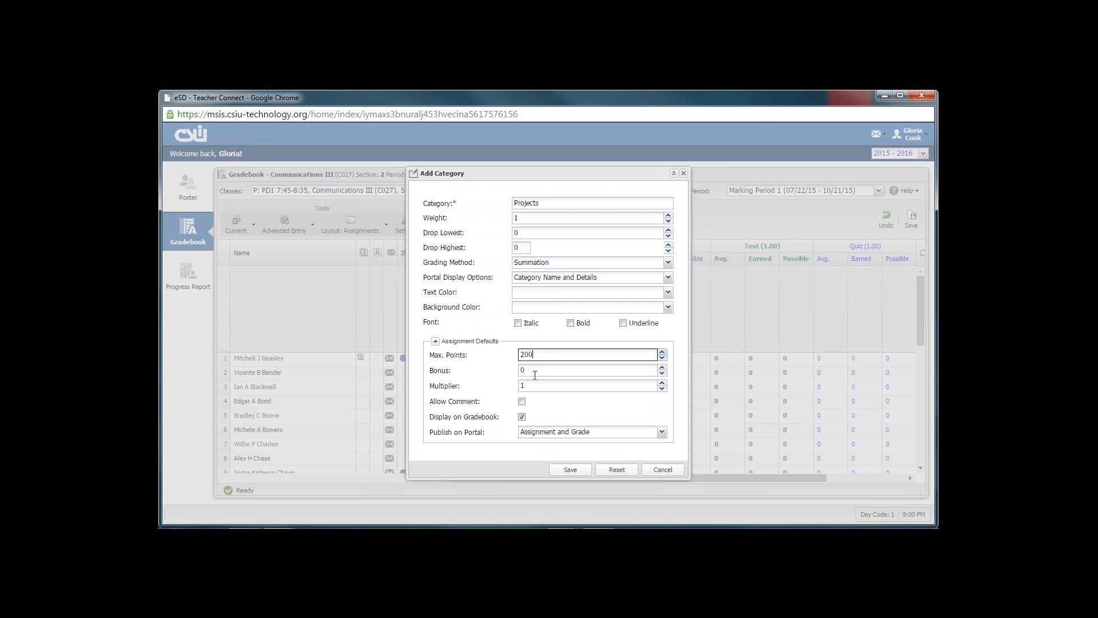
# Step: Allow comments by default on assignments in the Projects category and save the category
pyautogui.click(522, 401)
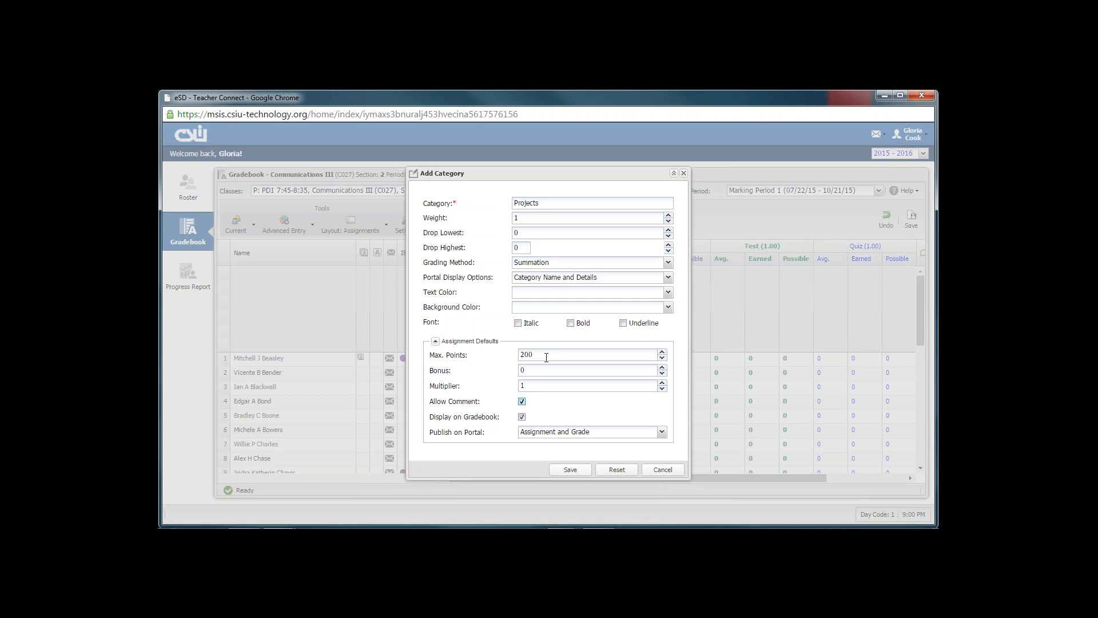
pyautogui.click(571, 469)
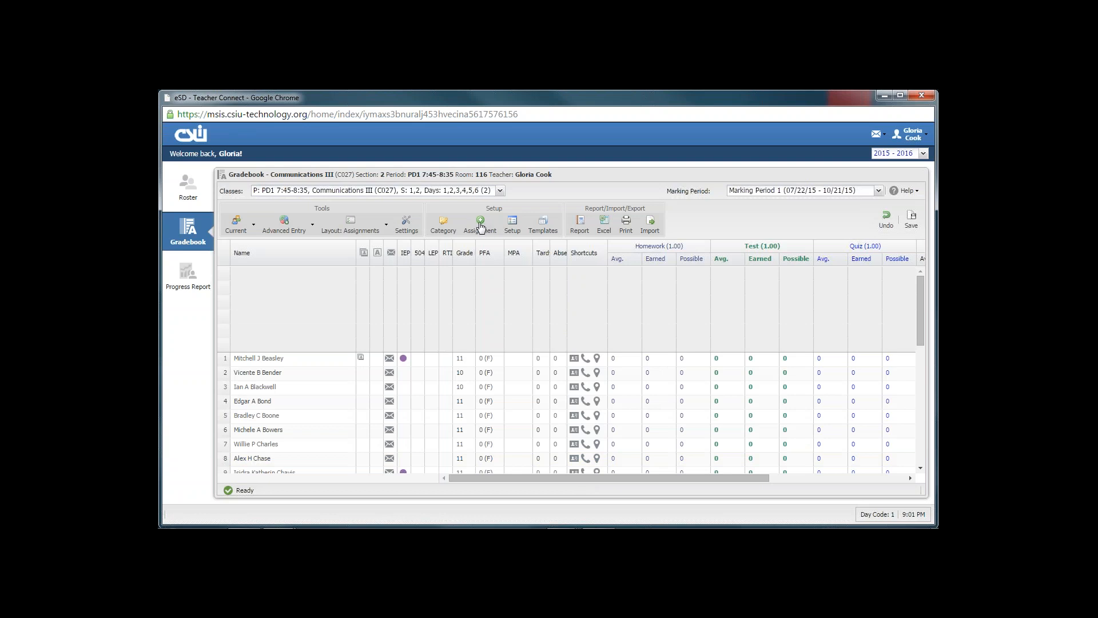
# Step: Start a new assignment in the Homework category with maximum points of 15
pyautogui.click(480, 227)
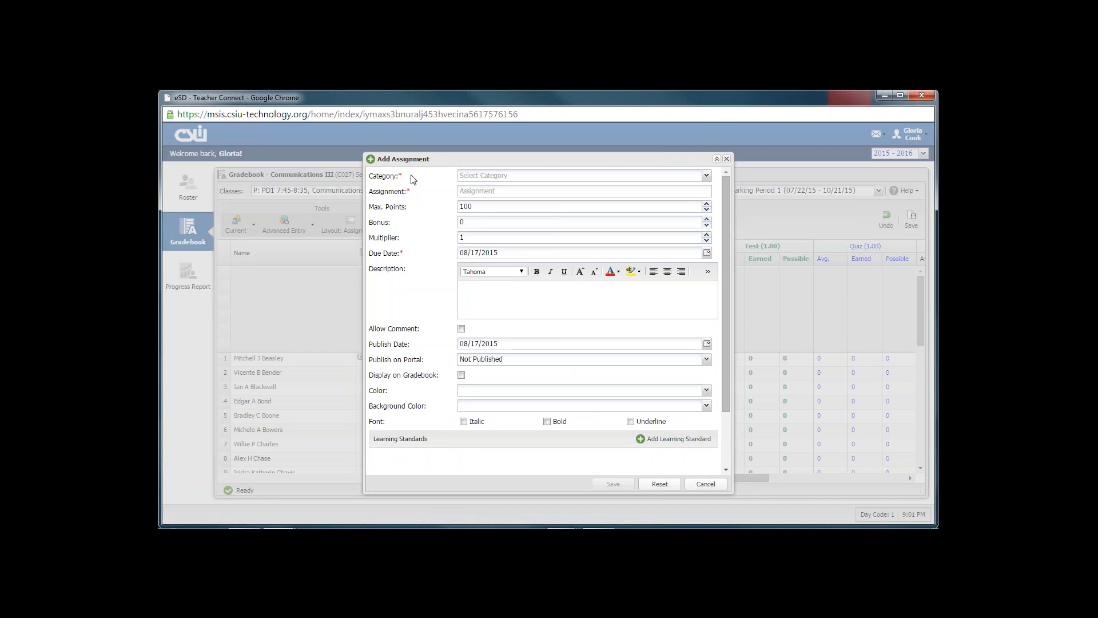
pyautogui.click(706, 177)
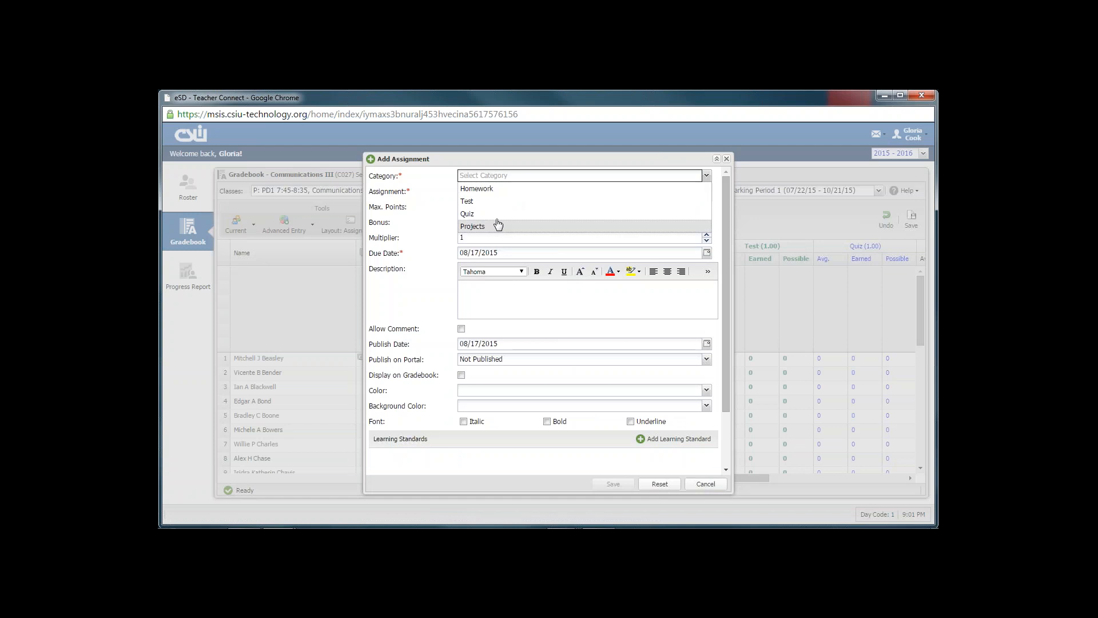
pyautogui.click(494, 191)
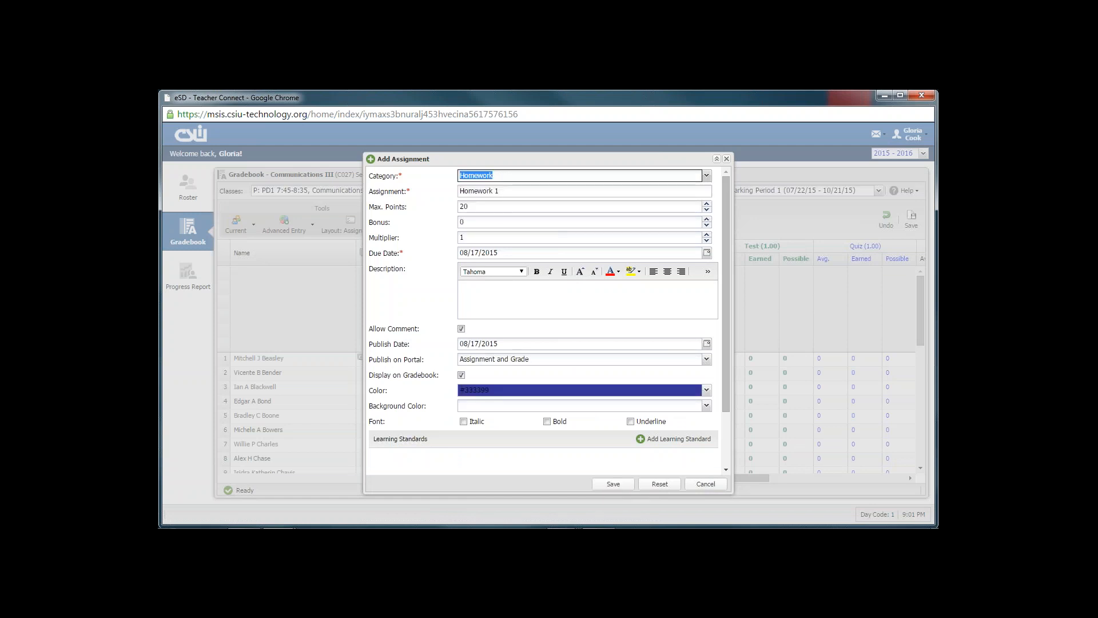
pyautogui.click(479, 207)
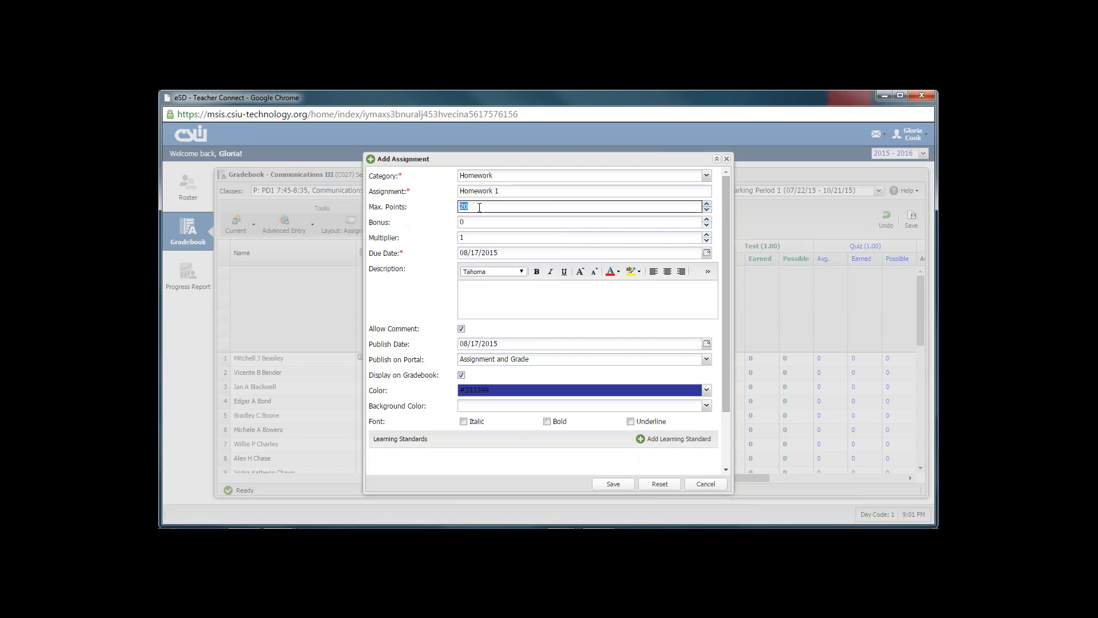
pyautogui.write('15')
# Step: Set the assignment's multiplier to 1 and its due date to 08/20/2015
pyautogui.click(471, 239)
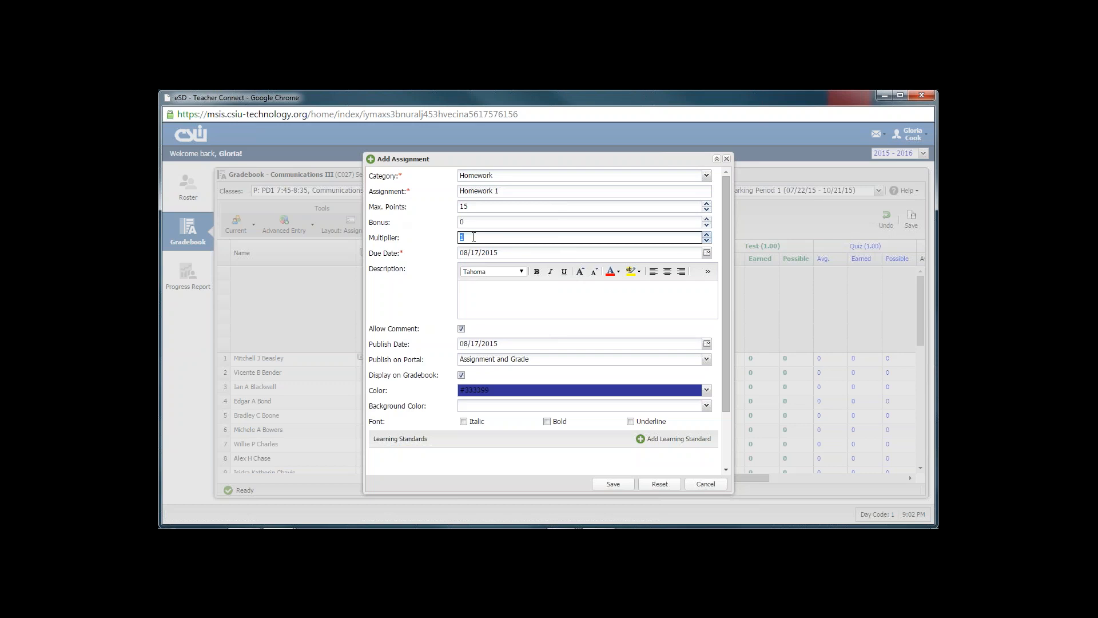
pyautogui.write('0')
pyautogui.press('BackSpace')
pyautogui.write('1')
pyautogui.click(707, 255)
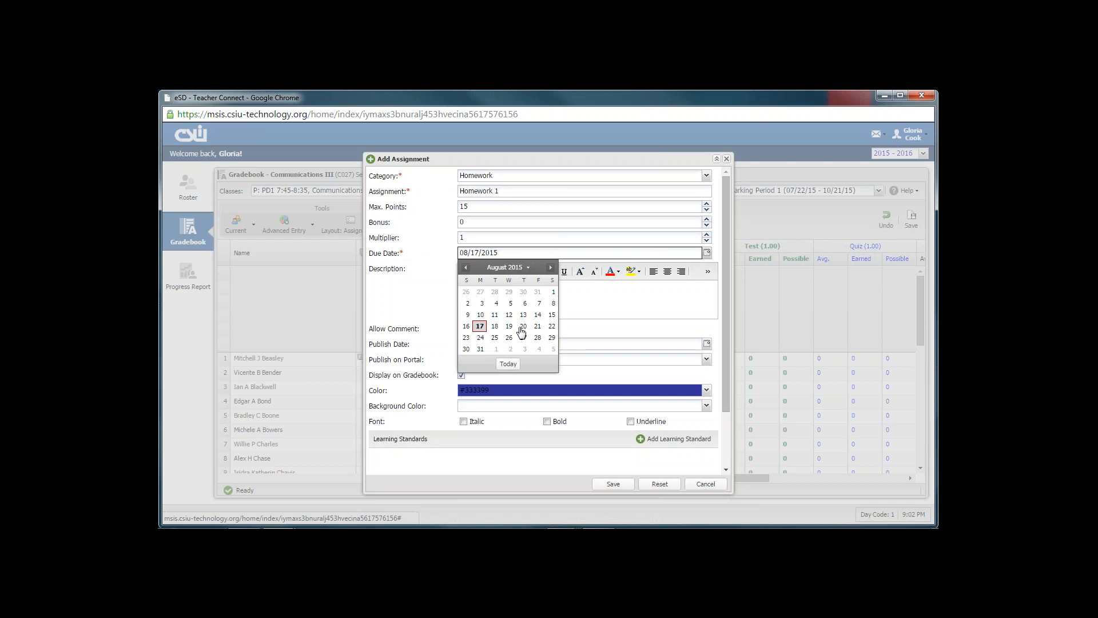
pyautogui.click(522, 328)
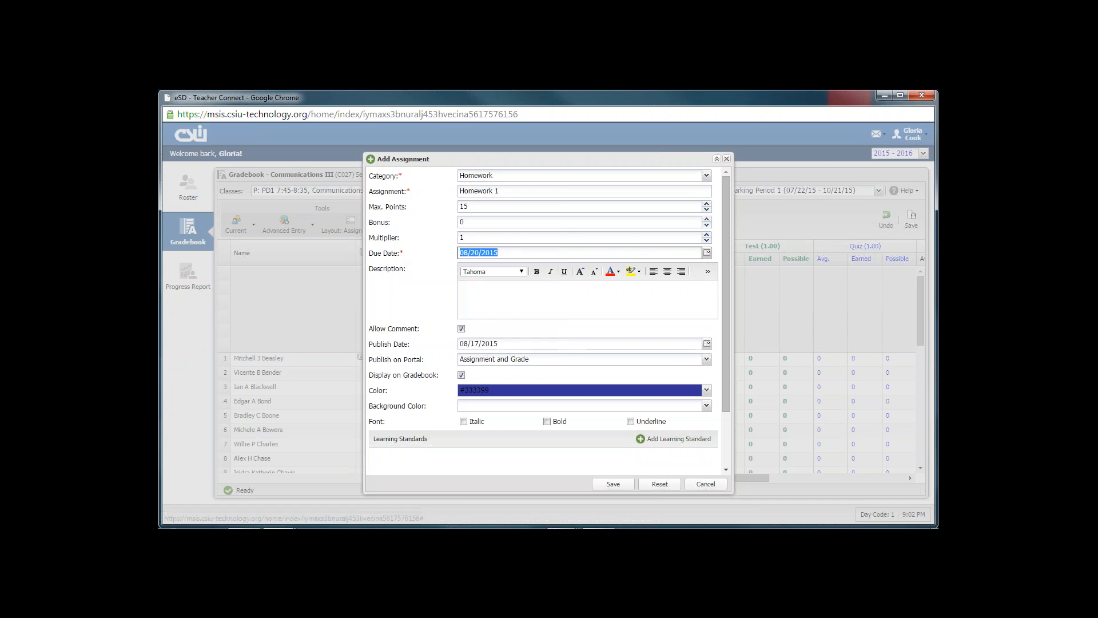
pyautogui.click(708, 256)
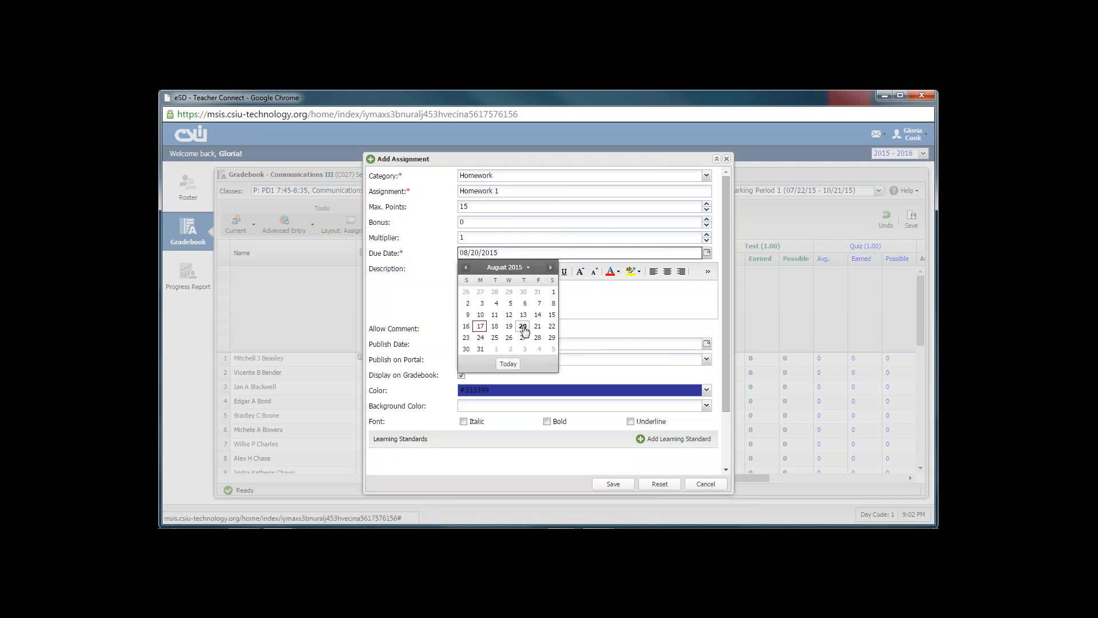
pyautogui.click(523, 327)
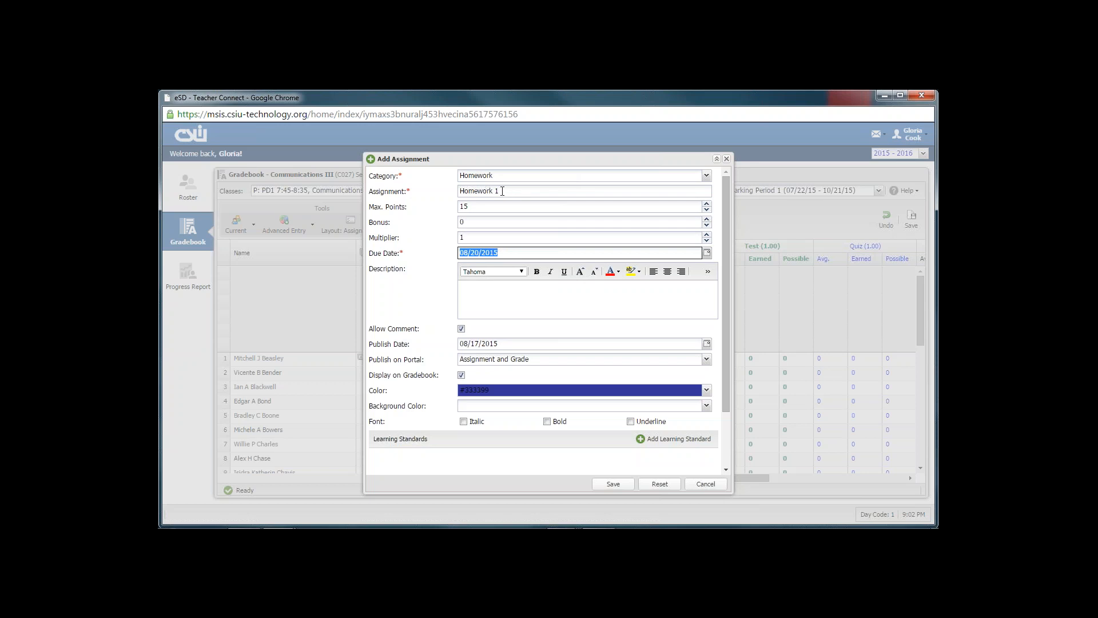
pyautogui.click(502, 191)
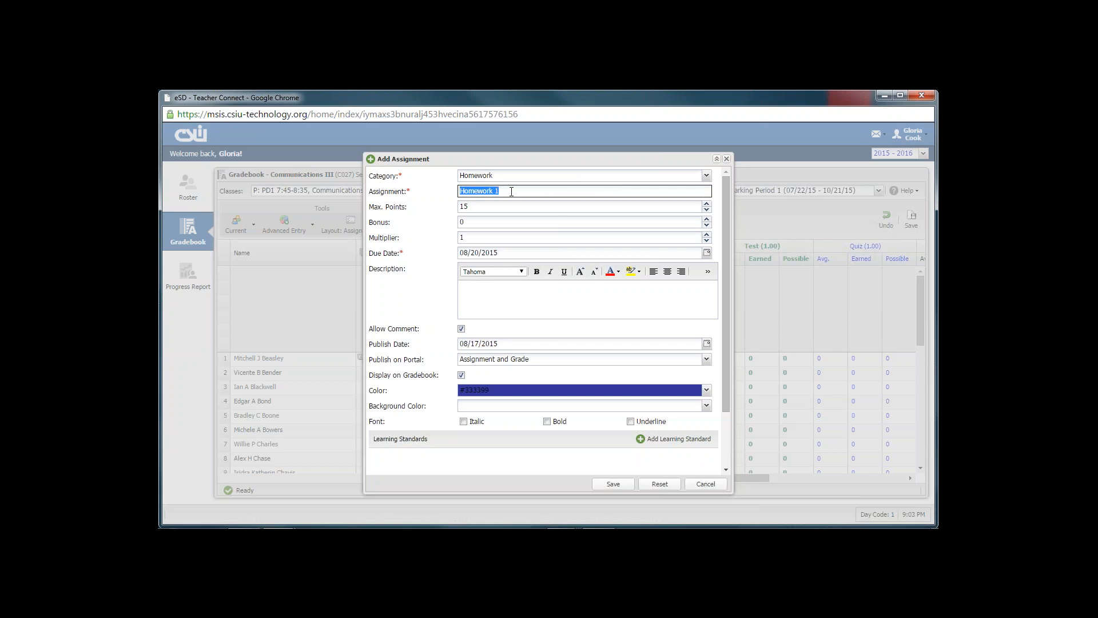
pyautogui.write('Reach')
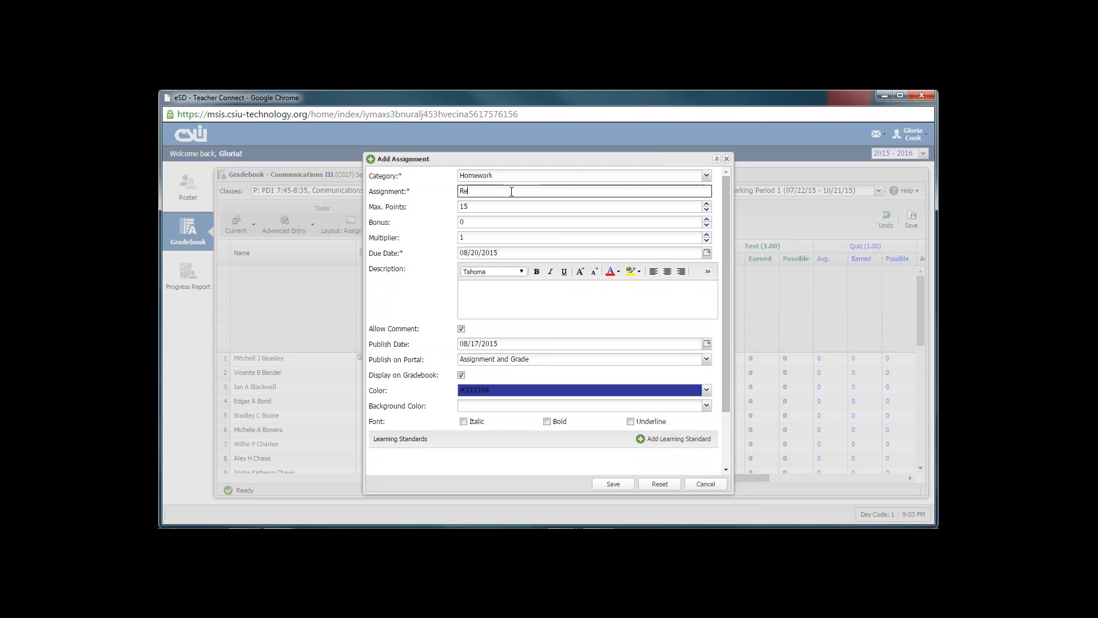
pyautogui.press('BackSpace')
pyautogui.press('BackSpace')
pyautogui.write('d chap')
pyautogui.write('ter 1')
pyautogui.press('BackSpace')
pyautogui.press('BackSpace')
pyautogui.press('BackSpace')
pyautogui.press('BackSpace')
pyautogui.press('BackSpace')
pyautogui.press('BackSpace')
pyautogui.press('BackSpace')
pyautogui.press('BackSpace')
pyautogui.press('BackSpace')
pyautogui.press('BackSpace')
pyautogui.press('BackSpace')
pyautogui.press('BackSpace')
pyautogui.press('BackSpace')
pyautogui.press('BackSpace')
# Step: Name the assignment "Chapter 1" and enter the description "Type a description here. Click here to go to my website for vocabulary words."
pyautogui.write('Chapter 1')
pyautogui.click(490, 292)
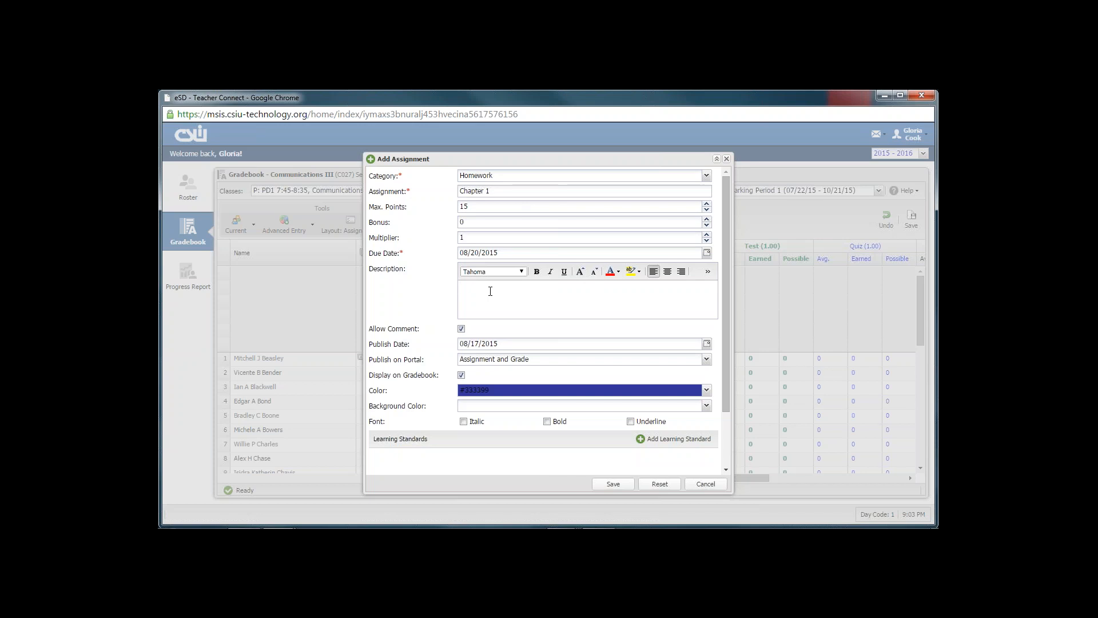
pyautogui.write('Type a description here.  Click here to go to my website for vocab')
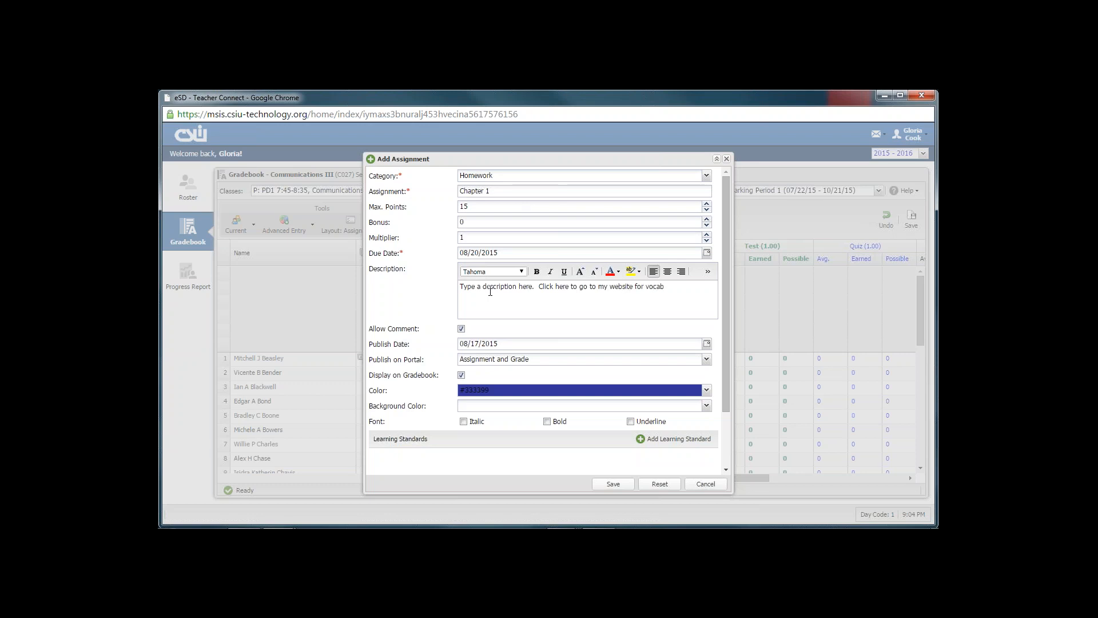
pyautogui.write('ulary words.')
# Step: Try the Courier New font on the whole description text and return it to Tahoma
pyautogui.click(522, 273)
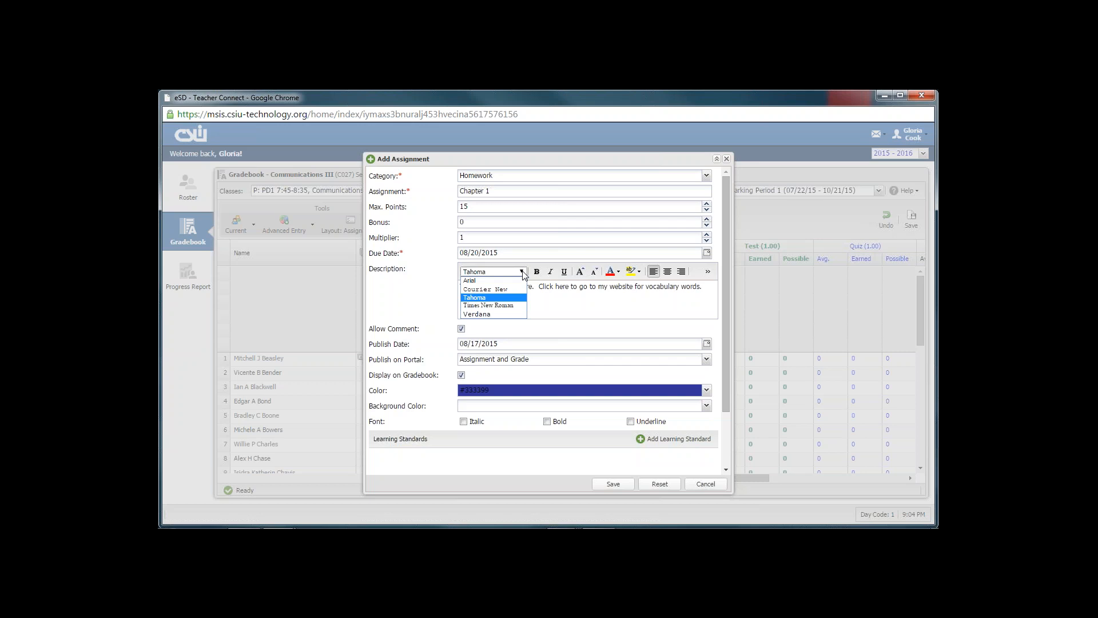
pyautogui.click(523, 272)
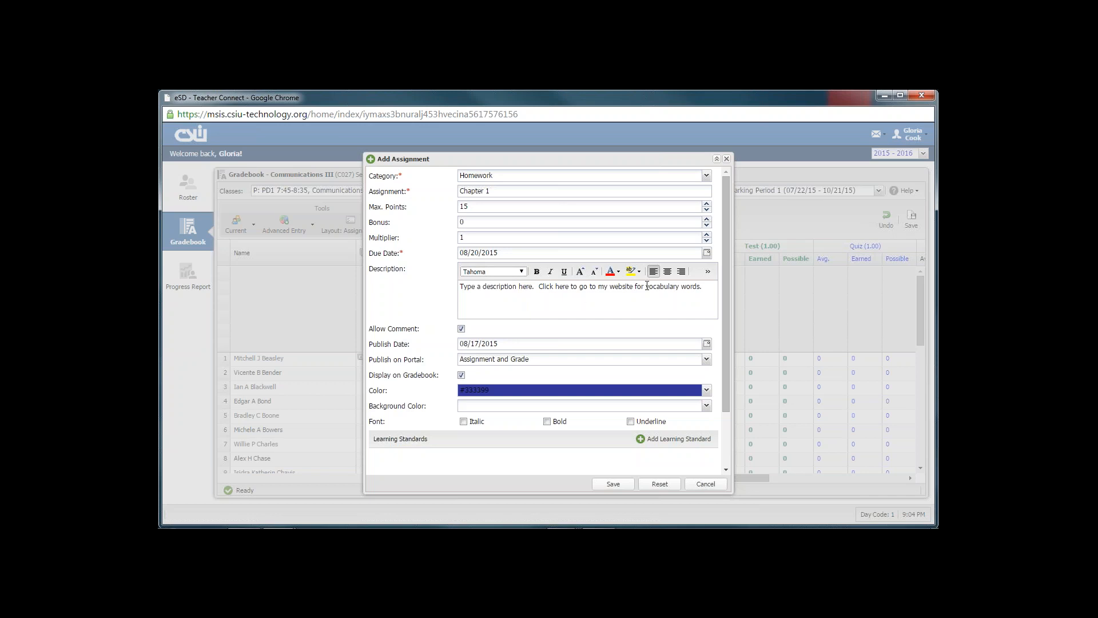
pyautogui.moveTo(460, 289); pyautogui.dragTo(706, 288)
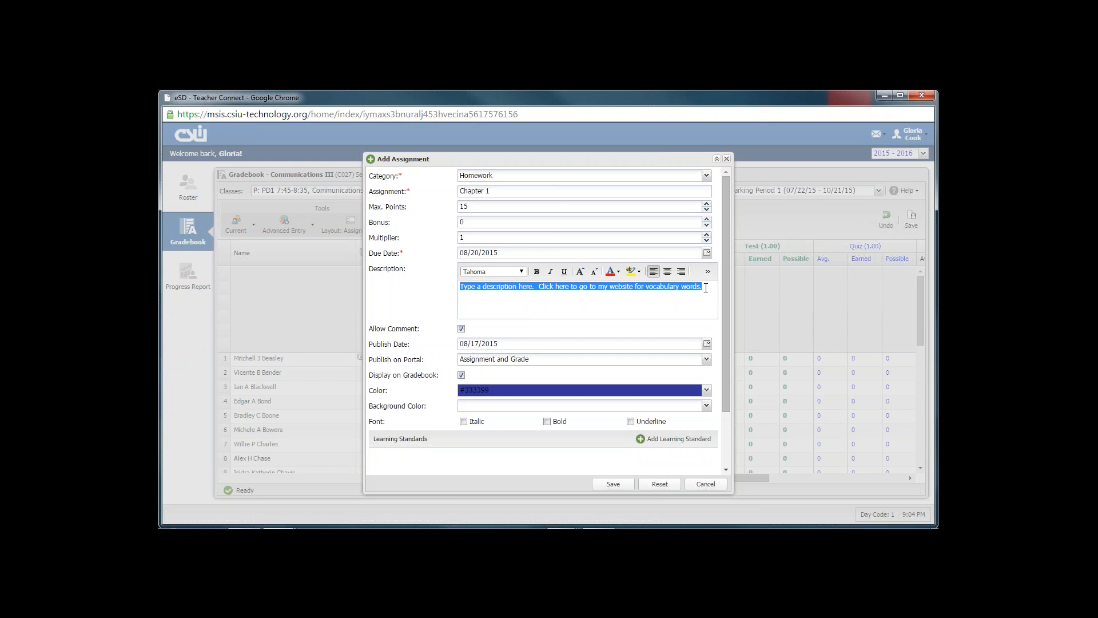
pyautogui.click(521, 271)
pyautogui.click(504, 290)
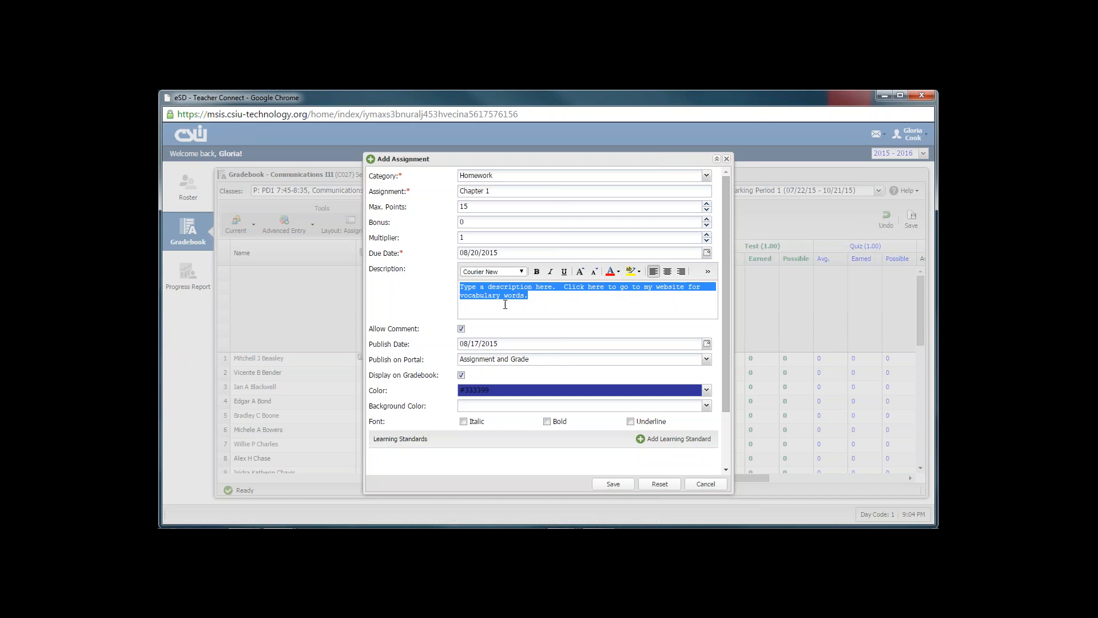
pyautogui.click(518, 273)
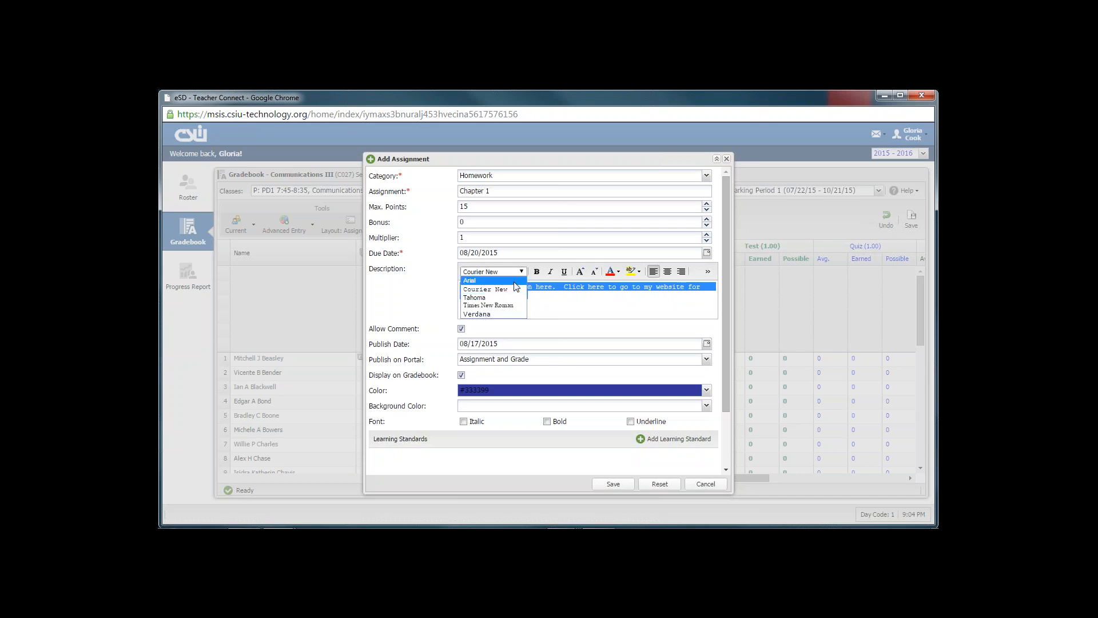
pyautogui.click(513, 298)
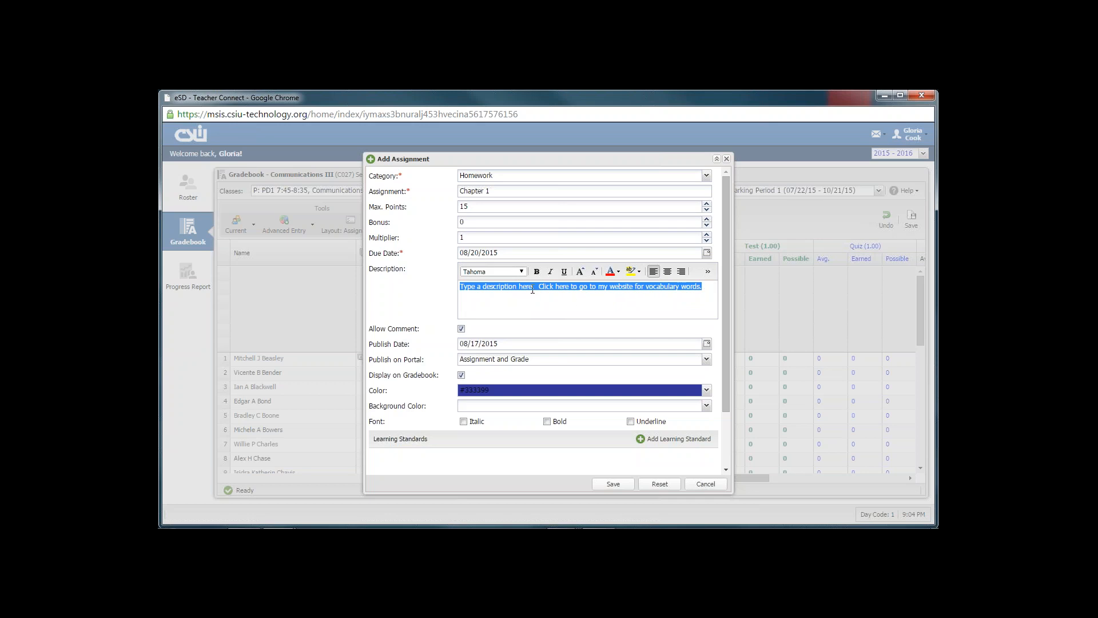
# Step: Try bold and italic on the opening words of the description and remove both styles
pyautogui.moveTo(530, 286); pyautogui.dragTo(463, 288)
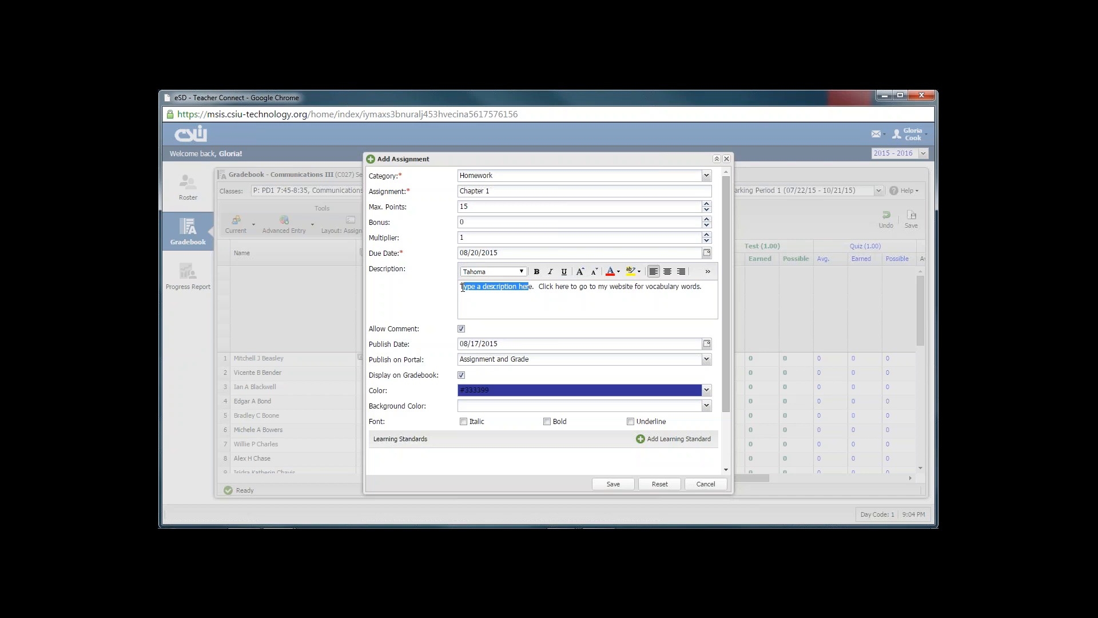
pyautogui.click(536, 271)
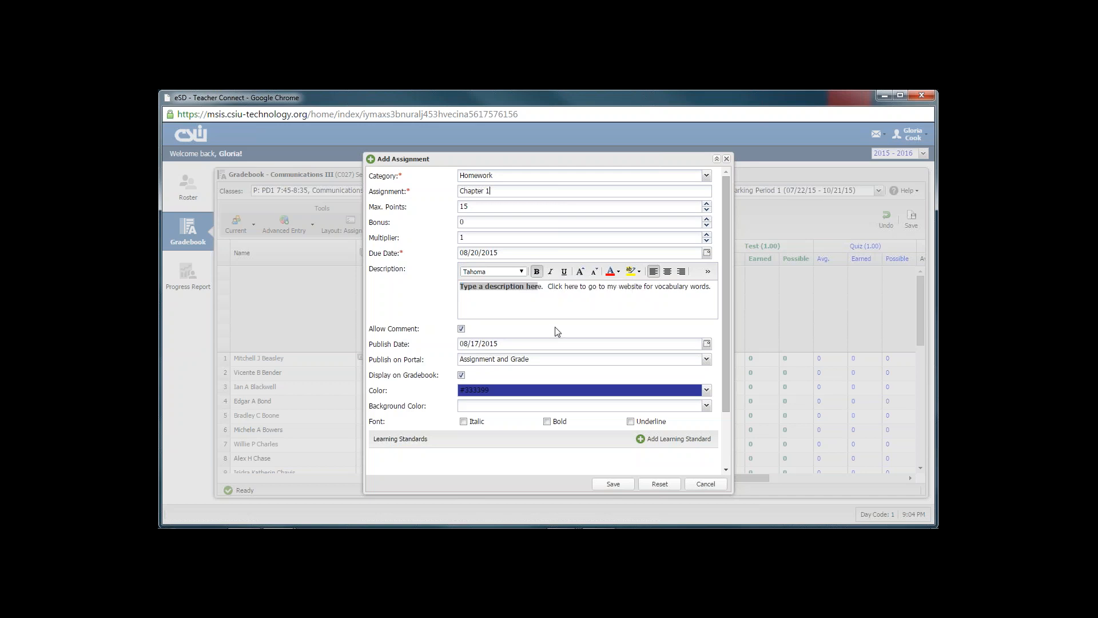
pyautogui.click(550, 271)
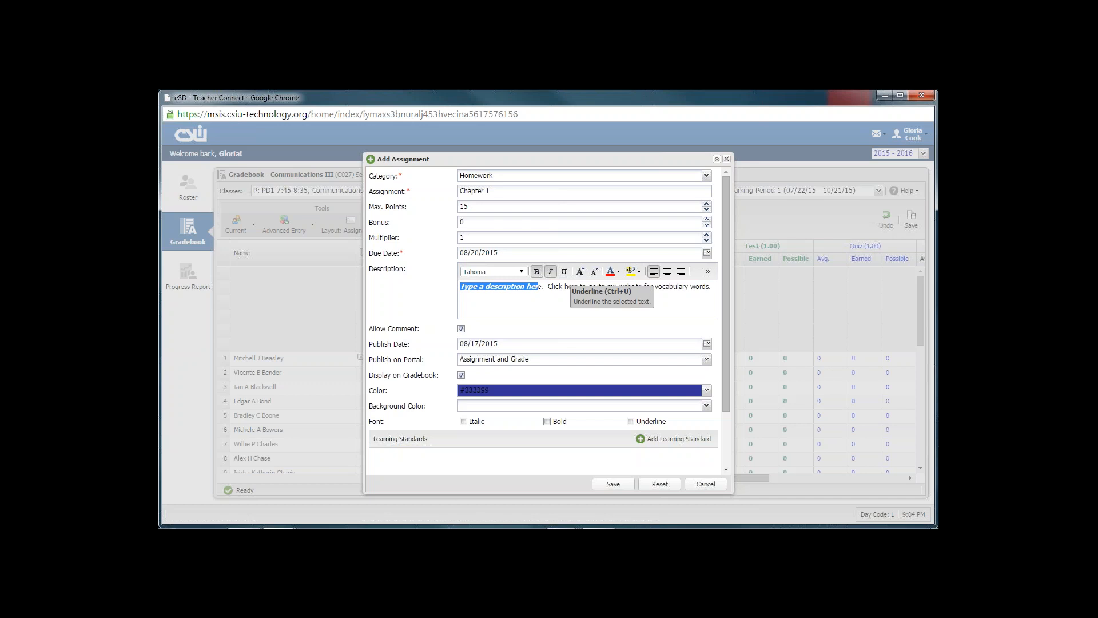
pyautogui.click(550, 271)
pyautogui.click(537, 271)
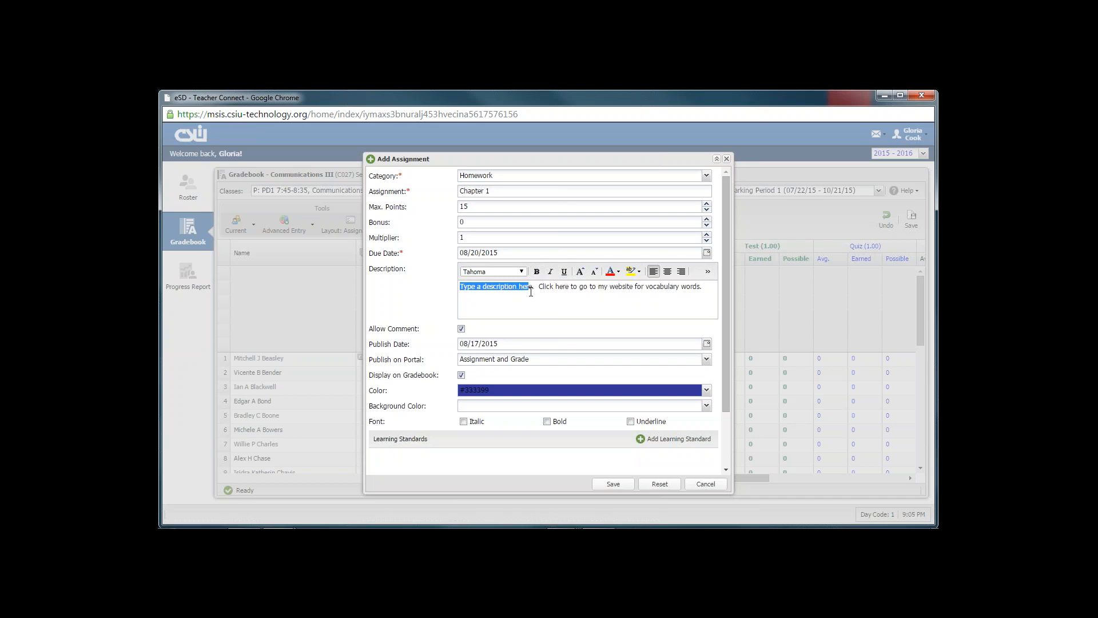
# Step: Make the words "Type a description here" in the description bold and red
pyautogui.moveTo(532, 286); pyautogui.dragTo(461, 289)
pyautogui.hotkey('ctrl', 'b')
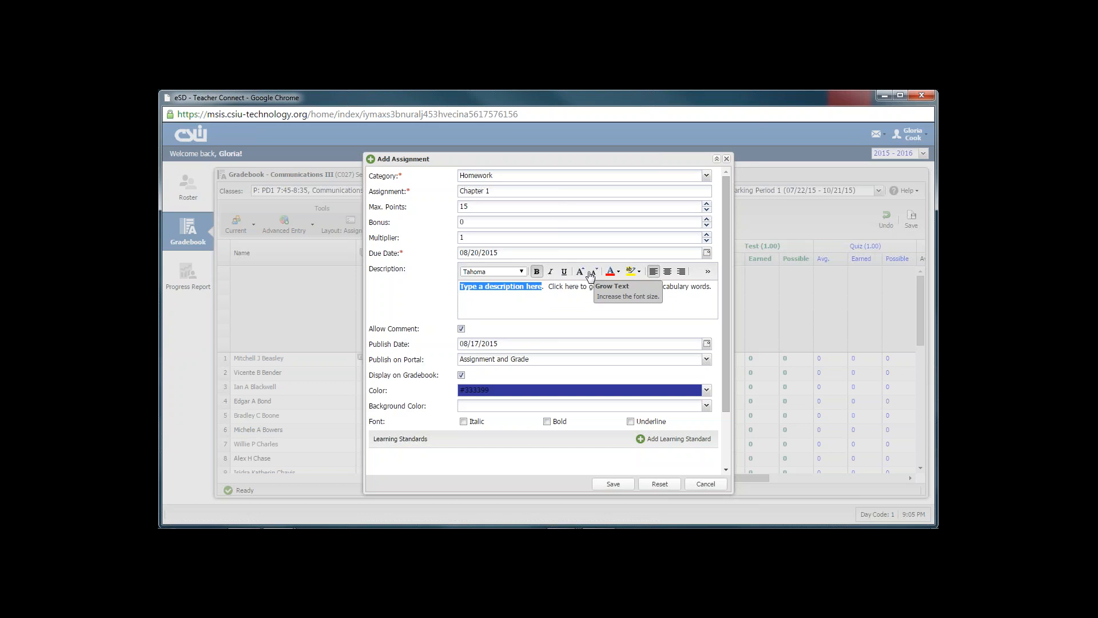
pyautogui.click(553, 286)
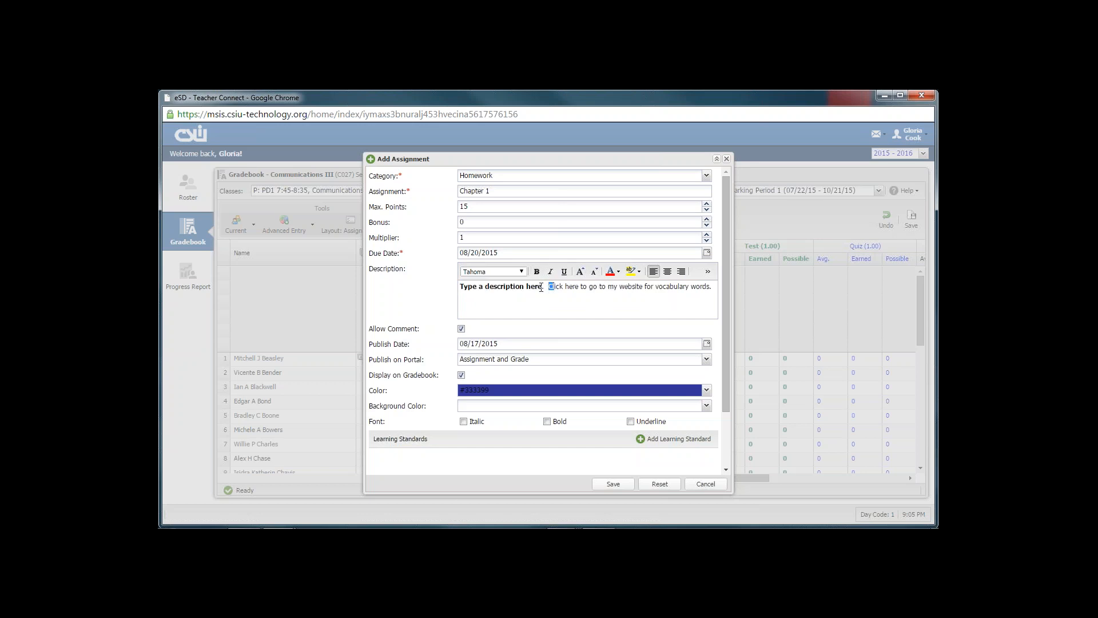
pyautogui.moveTo(542, 287); pyautogui.dragTo(460, 287)
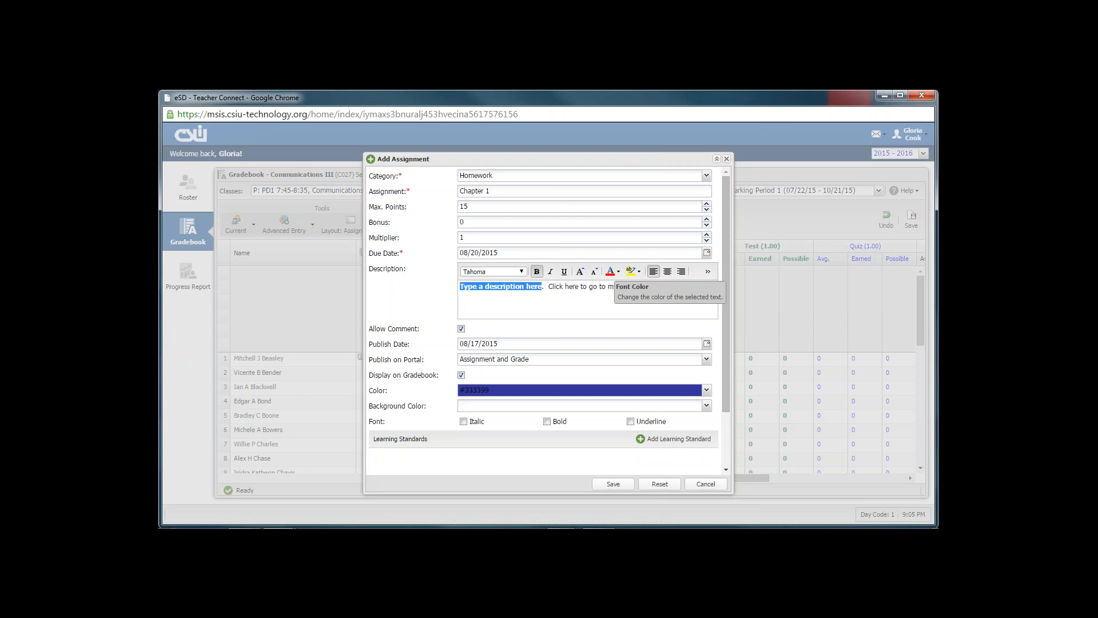
pyautogui.click(614, 273)
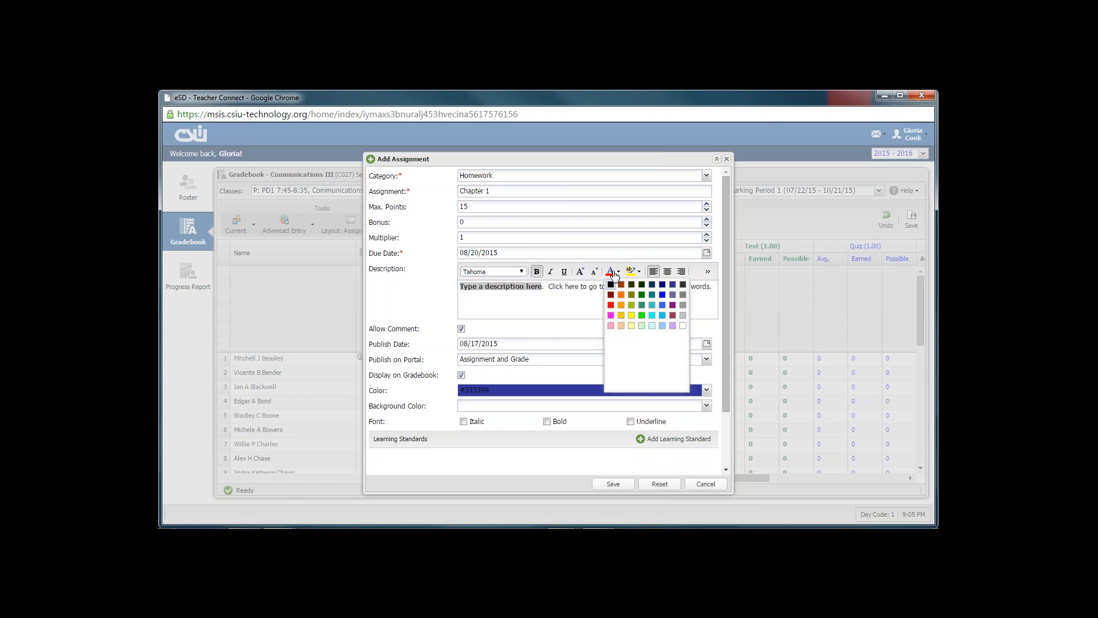
pyautogui.click(611, 306)
pyautogui.click(550, 291)
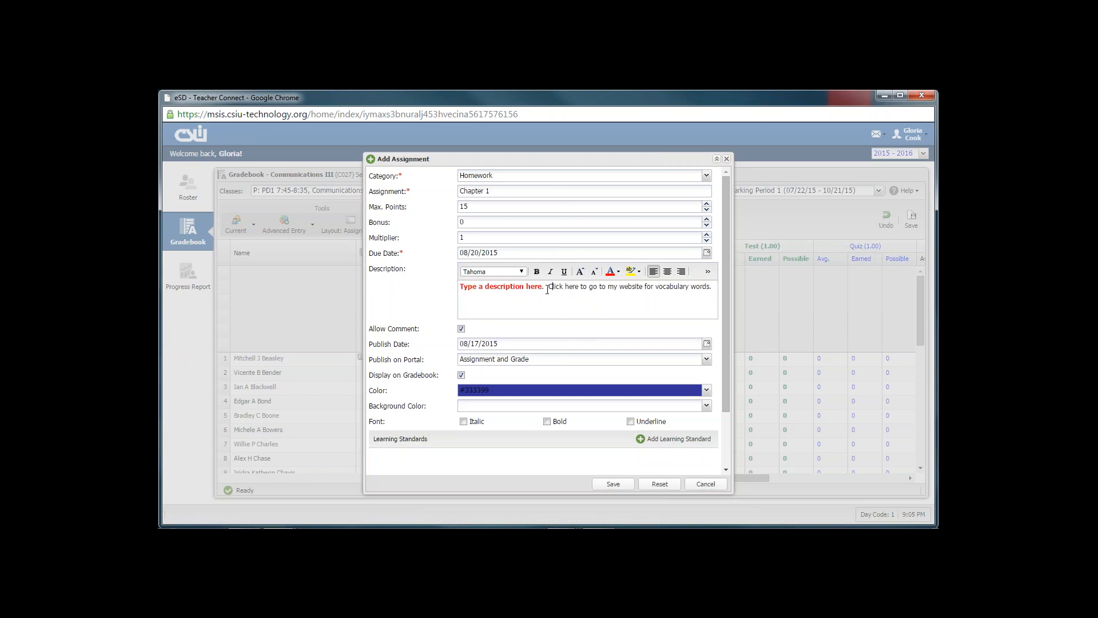
# Step: Highlight the word "here" in the description's second sentence in yellow
pyautogui.doubleClick(573, 286)
pyautogui.click(633, 271)
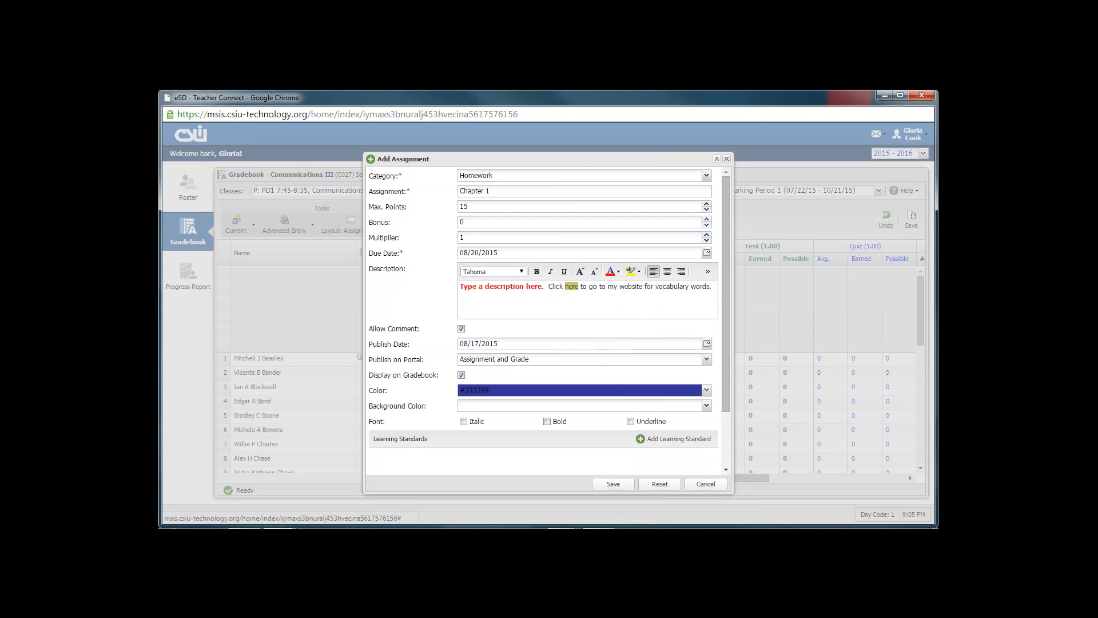
pyautogui.click(652, 315)
pyautogui.click(612, 288)
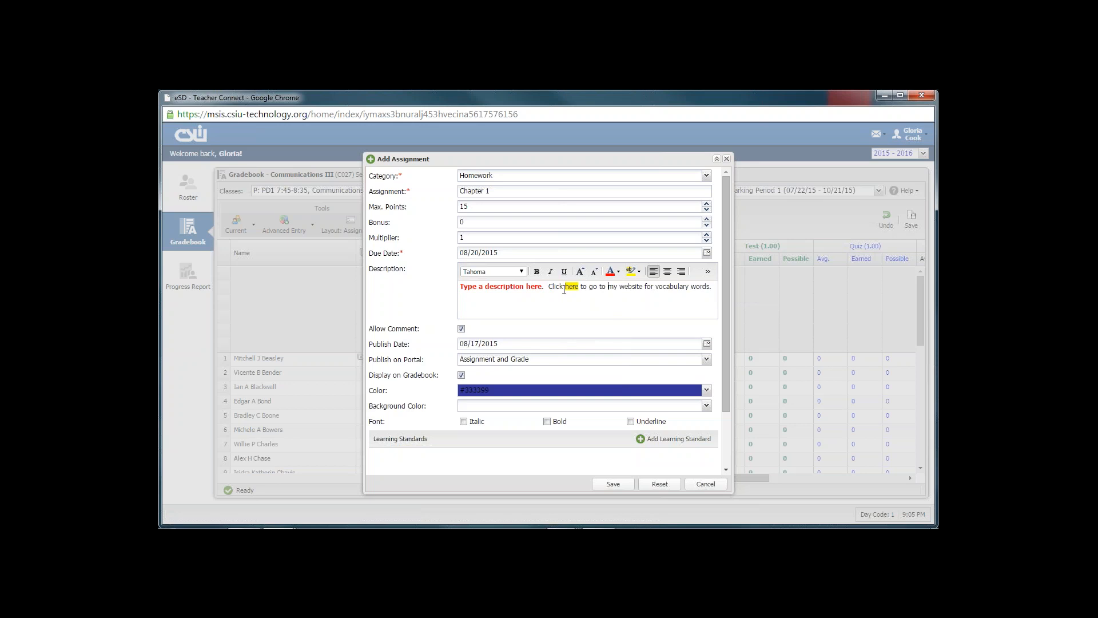
# Step: Turn the description's second sentence, "Click here to go to my website for vocabulary words", into a hyperlink to google.com
pyautogui.moveTo(548, 289); pyautogui.dragTo(710, 290)
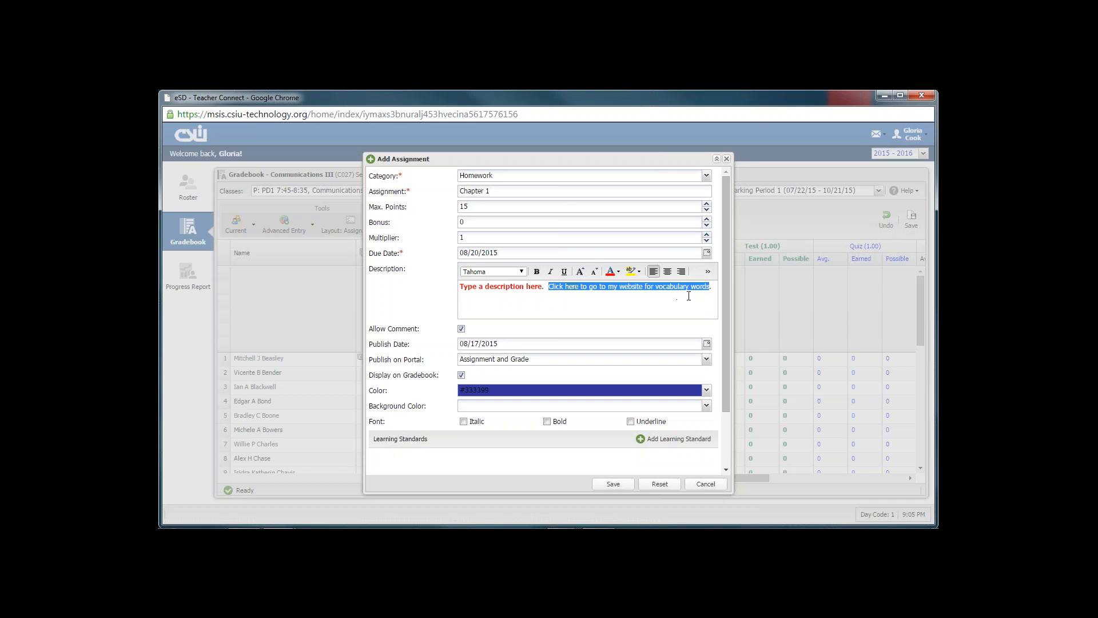
pyautogui.click(708, 273)
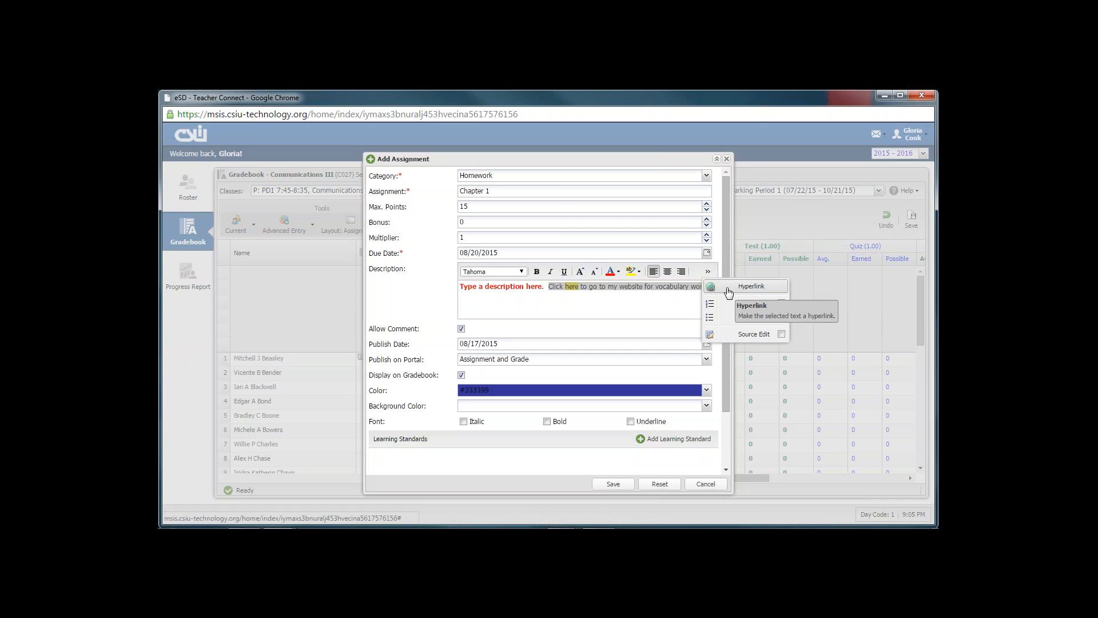
pyautogui.click(728, 287)
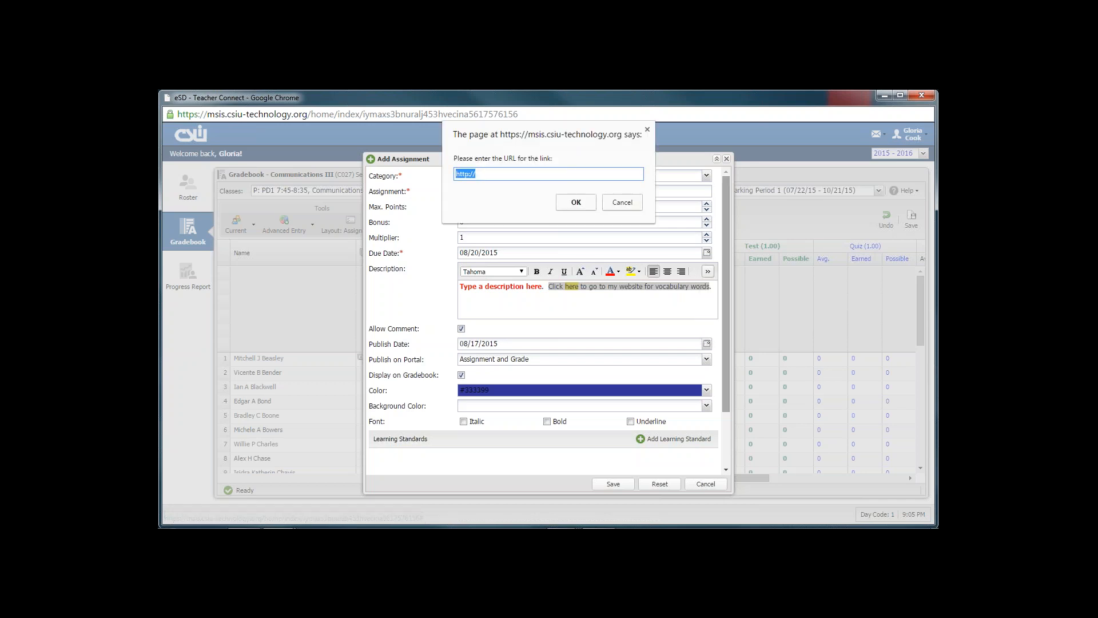
pyautogui.click(490, 174)
pyautogui.write('ww.google.com')
pyautogui.click(576, 202)
pyautogui.click(623, 306)
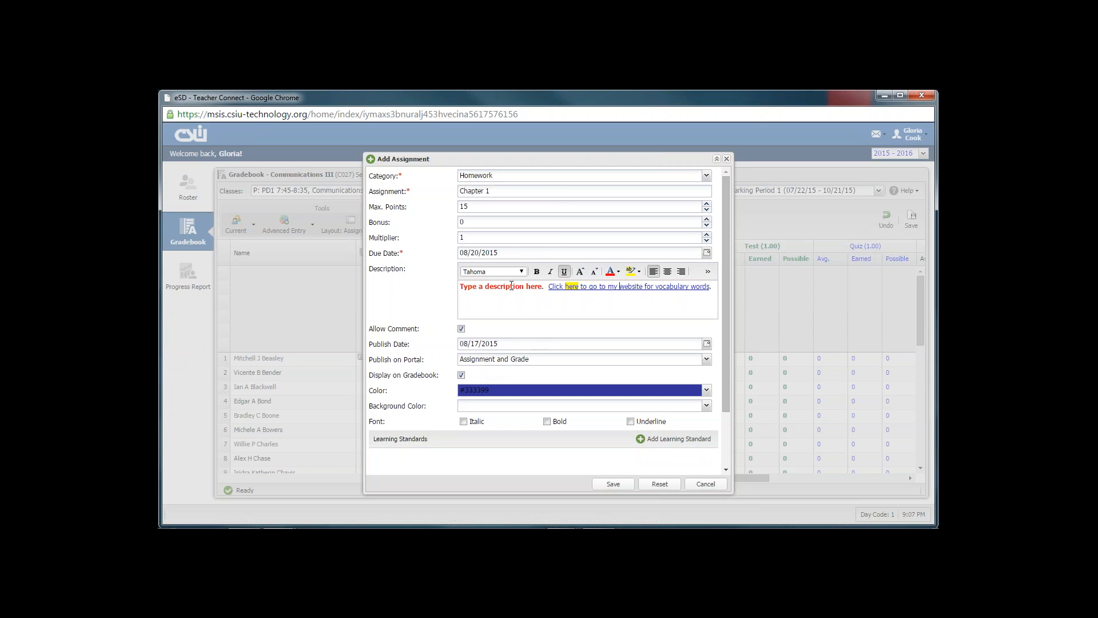
# Step: Try 08/19/2015 as the assignment's publish date and return it to 08/17/2015
pyautogui.click(511, 345)
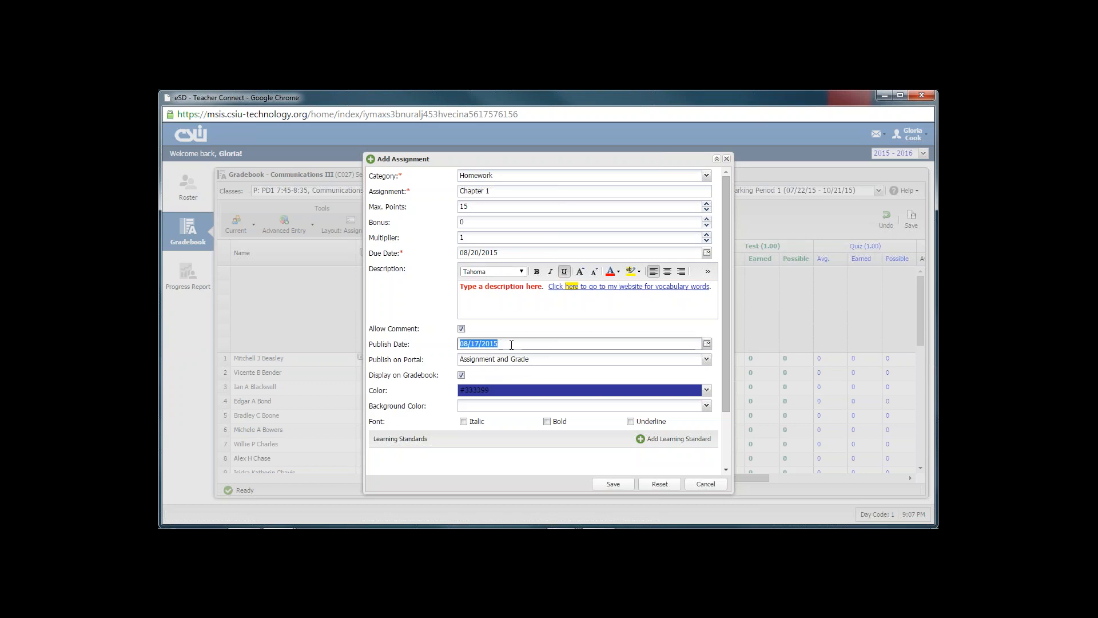
pyautogui.click(707, 344)
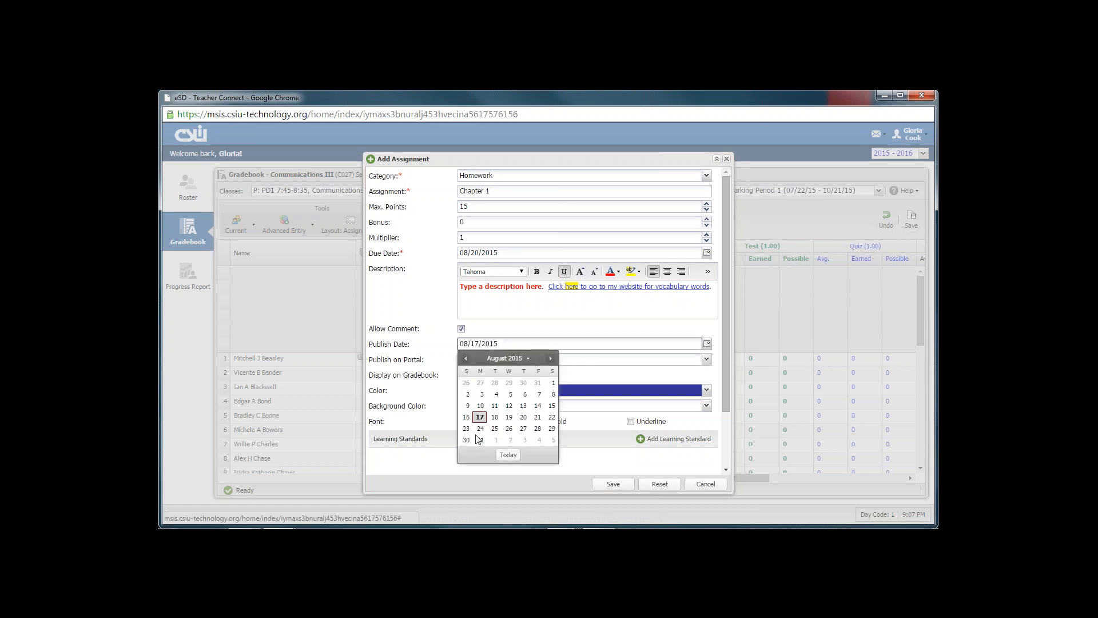
pyautogui.click(509, 418)
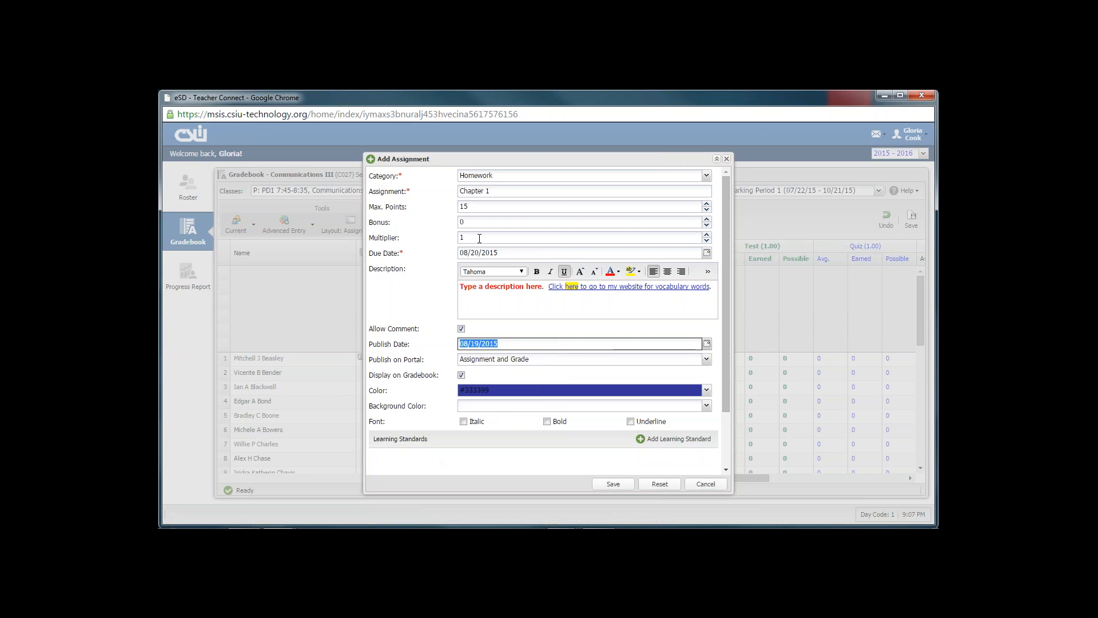
pyautogui.click(707, 343)
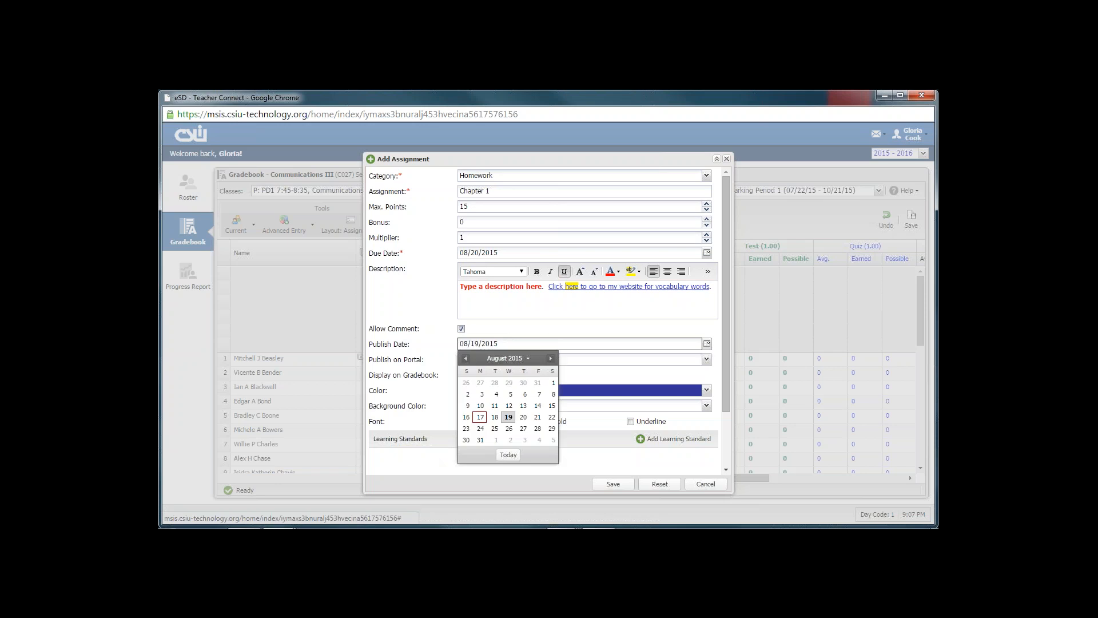
pyautogui.click(481, 417)
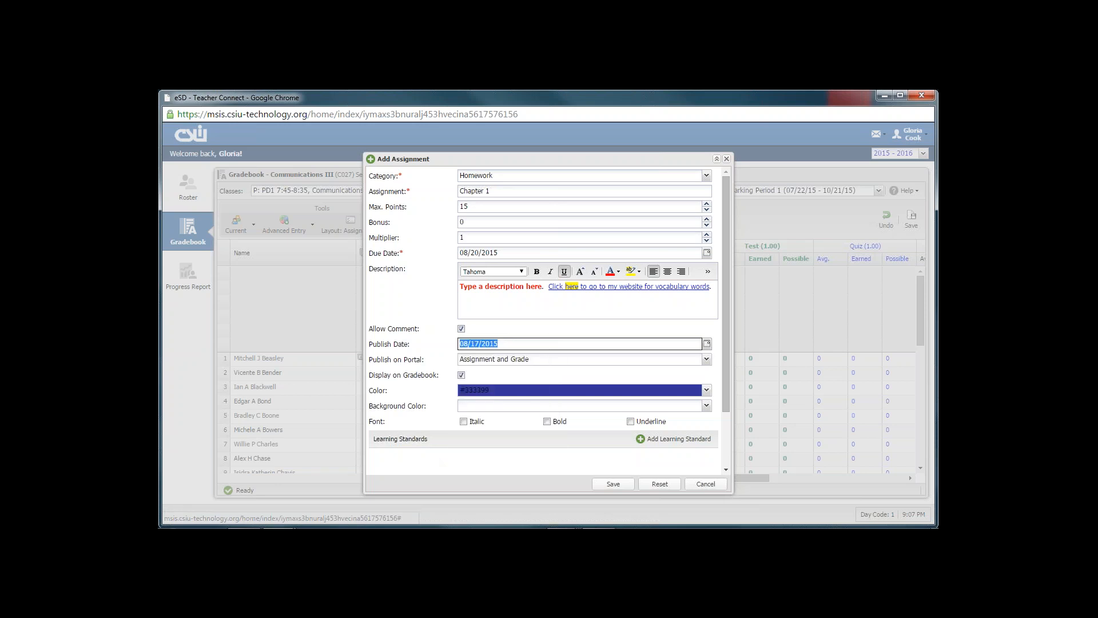
pyautogui.click(520, 343)
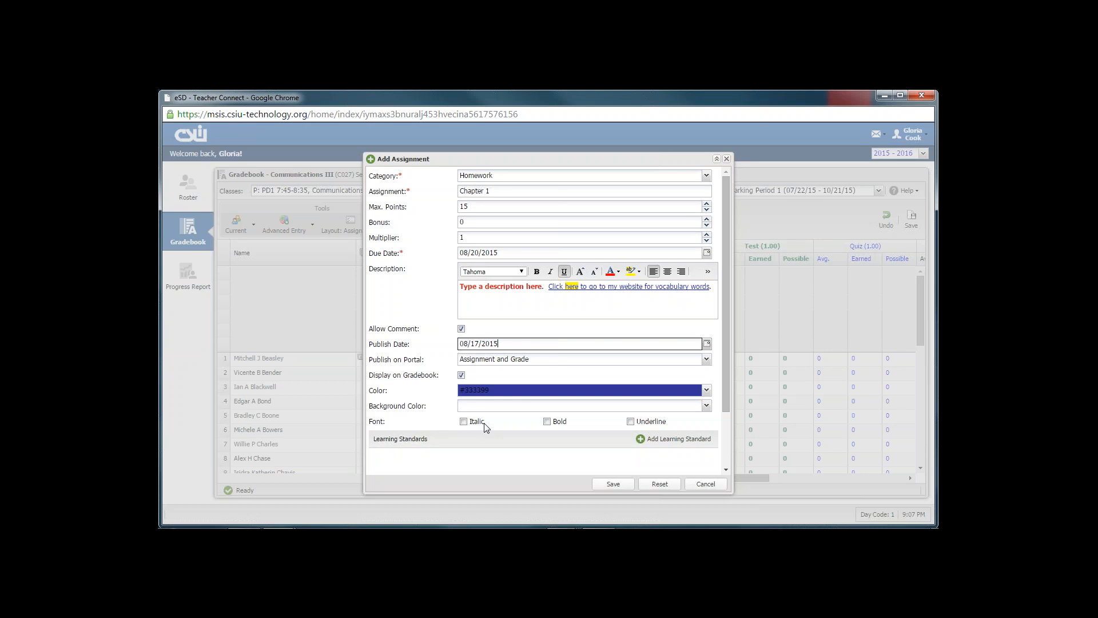
# Step: Save the Chapter 1 homework assignment to the gradebook
pyautogui.click(605, 488)
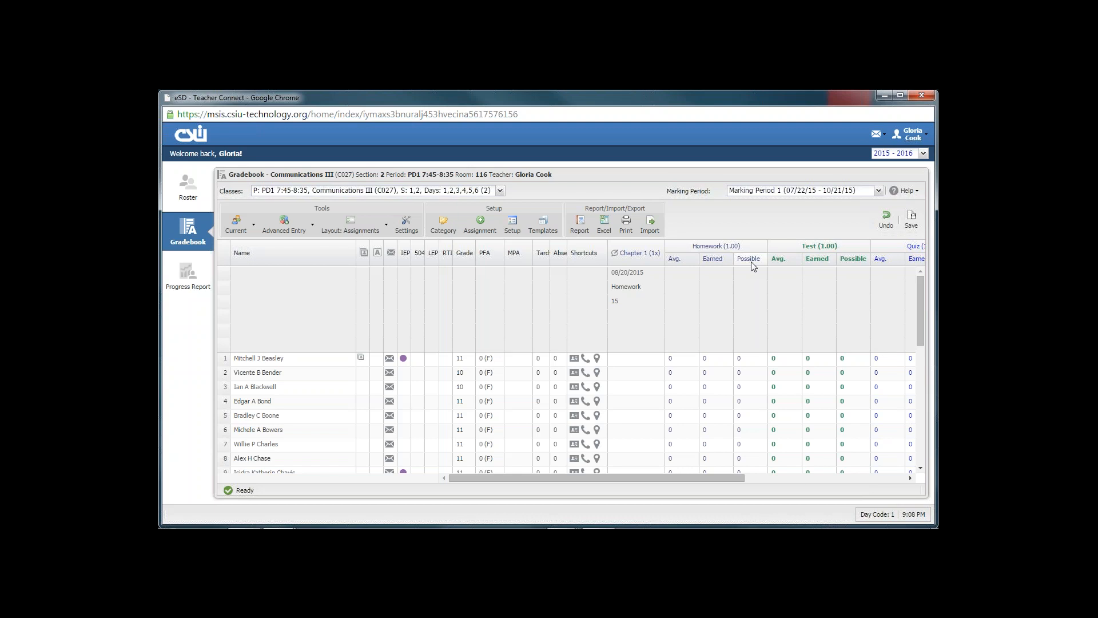
pyautogui.moveTo(687, 479); pyautogui.dragTo(644, 474)
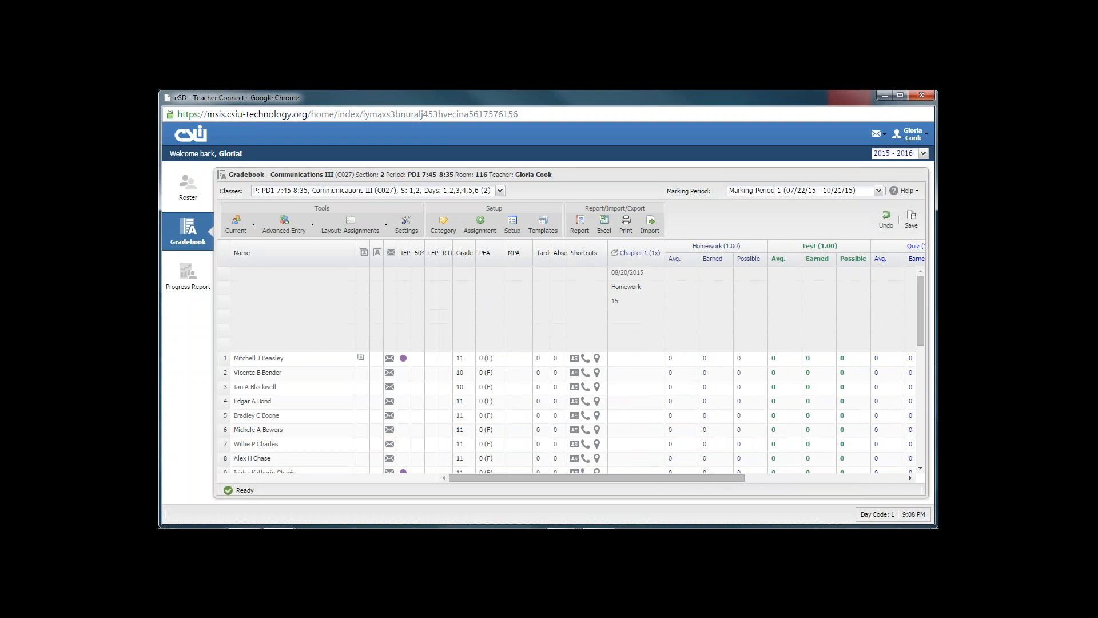
# Step: Create and save an assignment in the Test category, keeping the category's default values
pyautogui.click(485, 227)
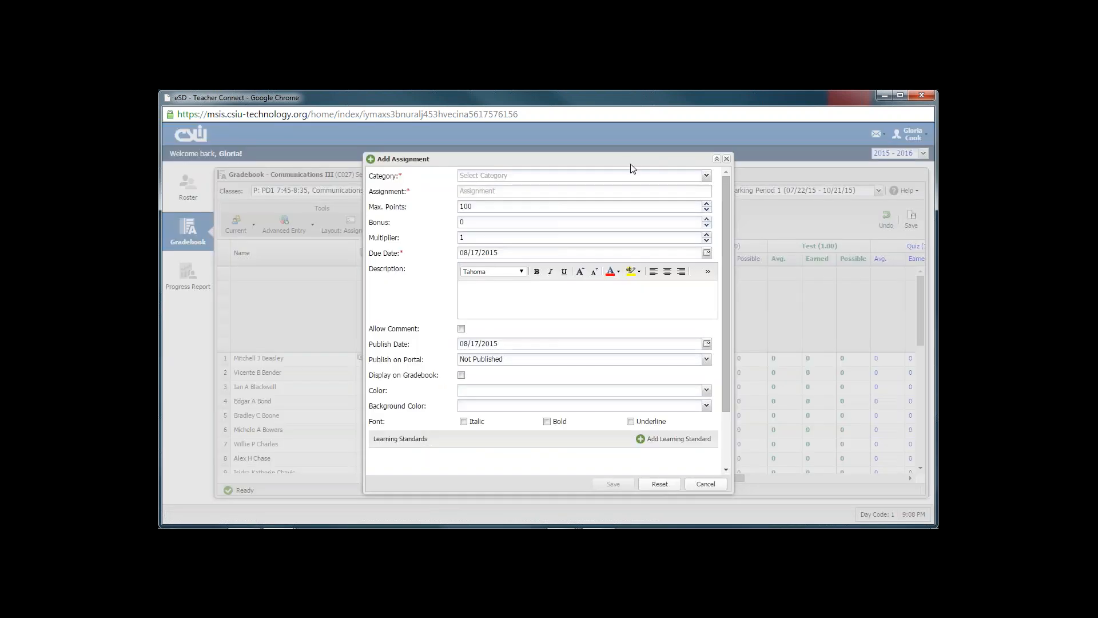
pyautogui.click(705, 177)
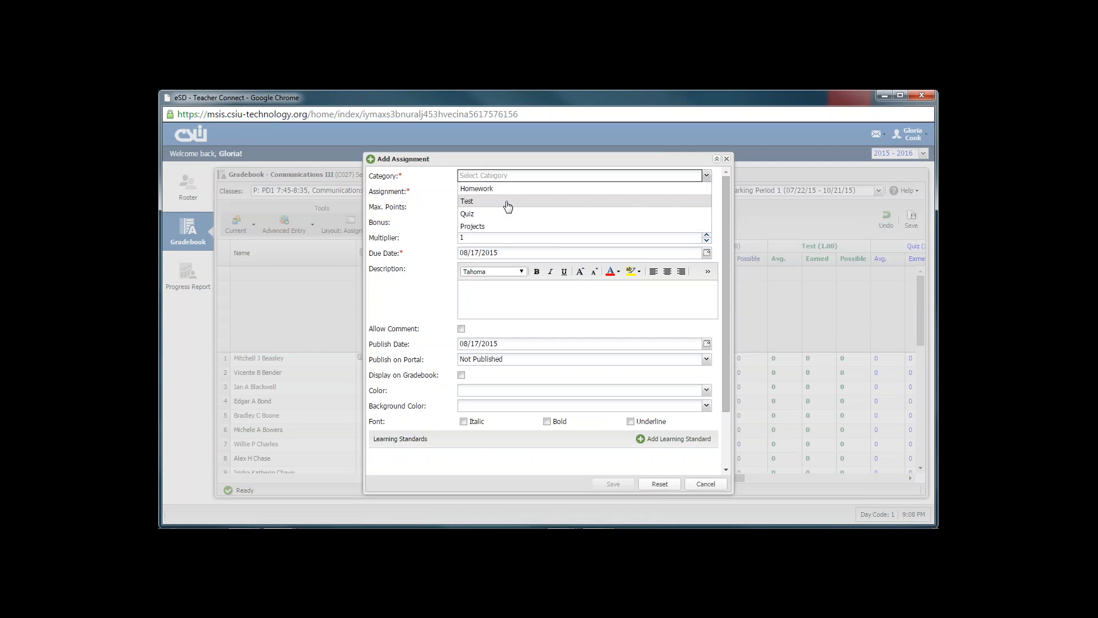
pyautogui.click(507, 202)
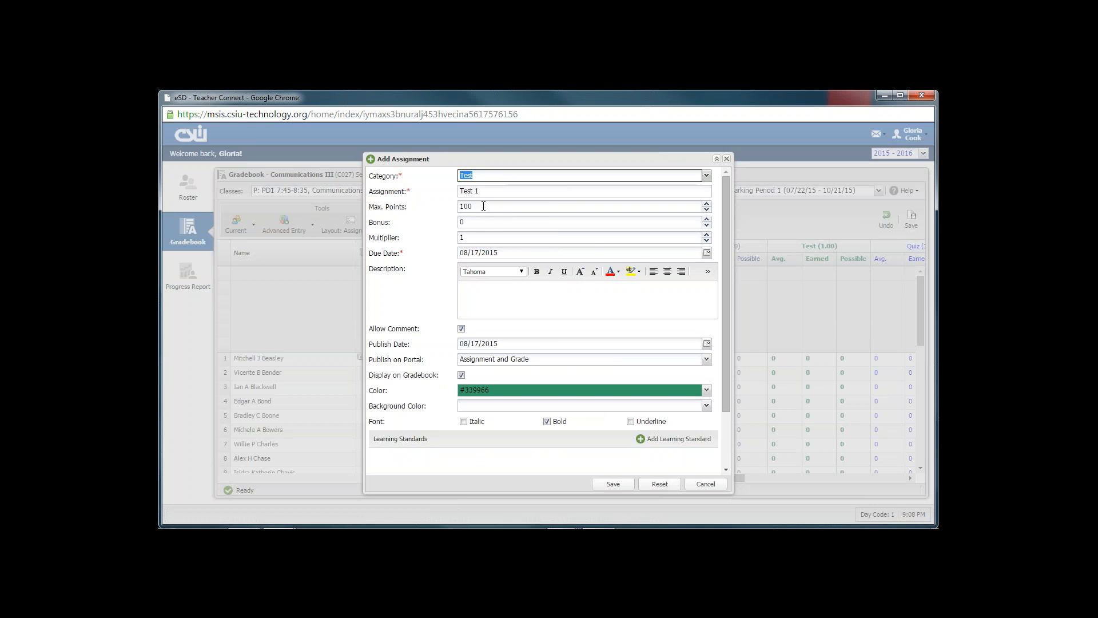
pyautogui.click(613, 485)
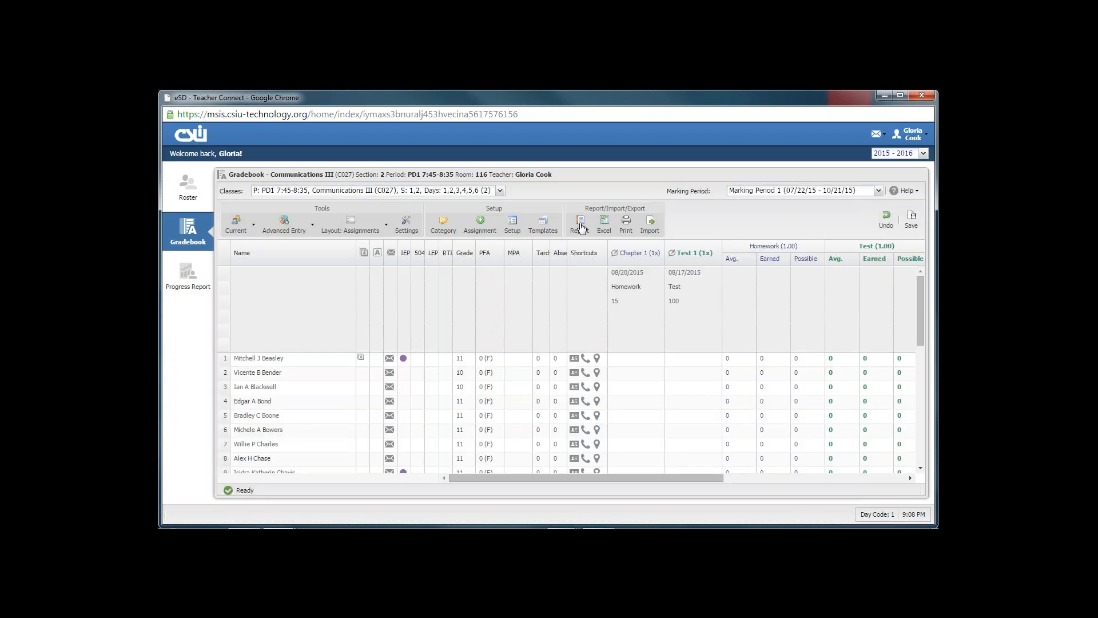
# Step: Create and save an assignment in the Quiz category with a maximum of 50 points
pyautogui.click(479, 228)
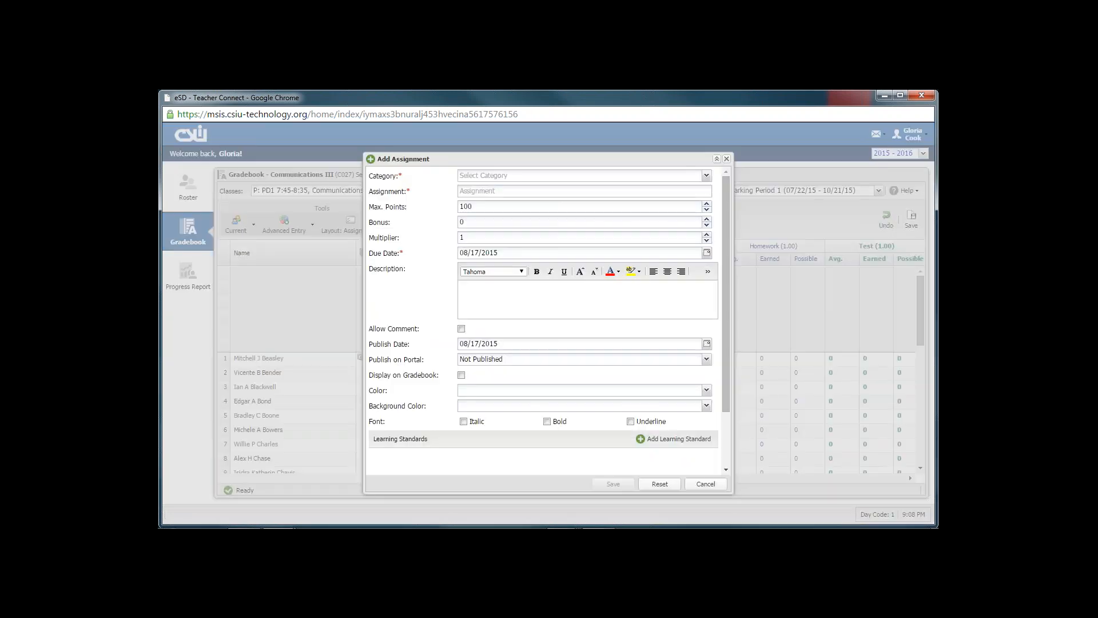
pyautogui.click(647, 175)
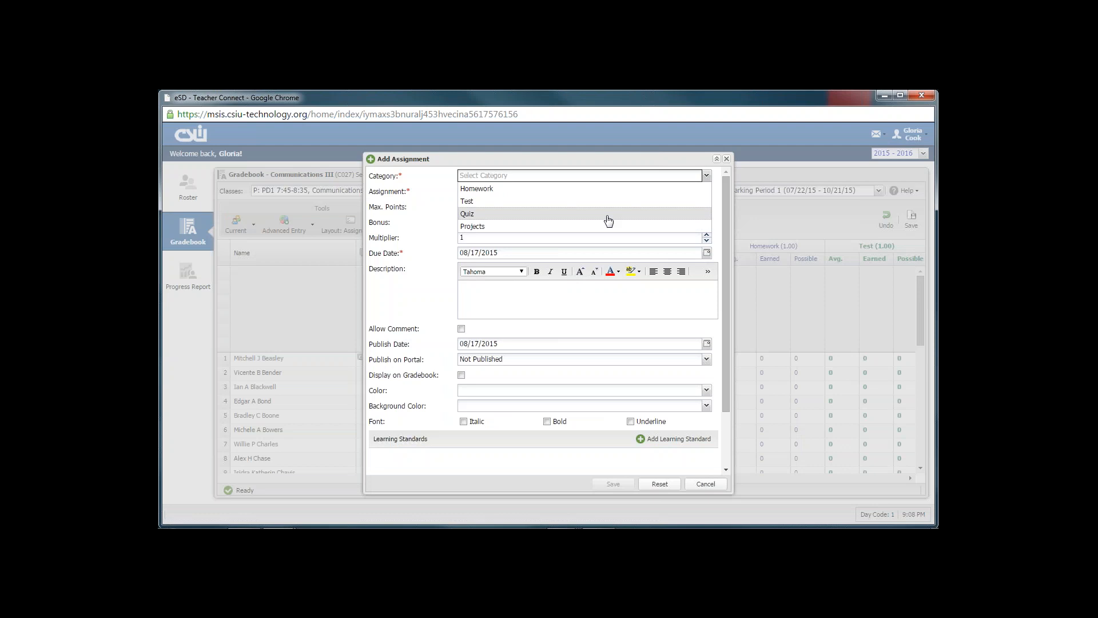
pyautogui.click(608, 197)
pyautogui.click(613, 483)
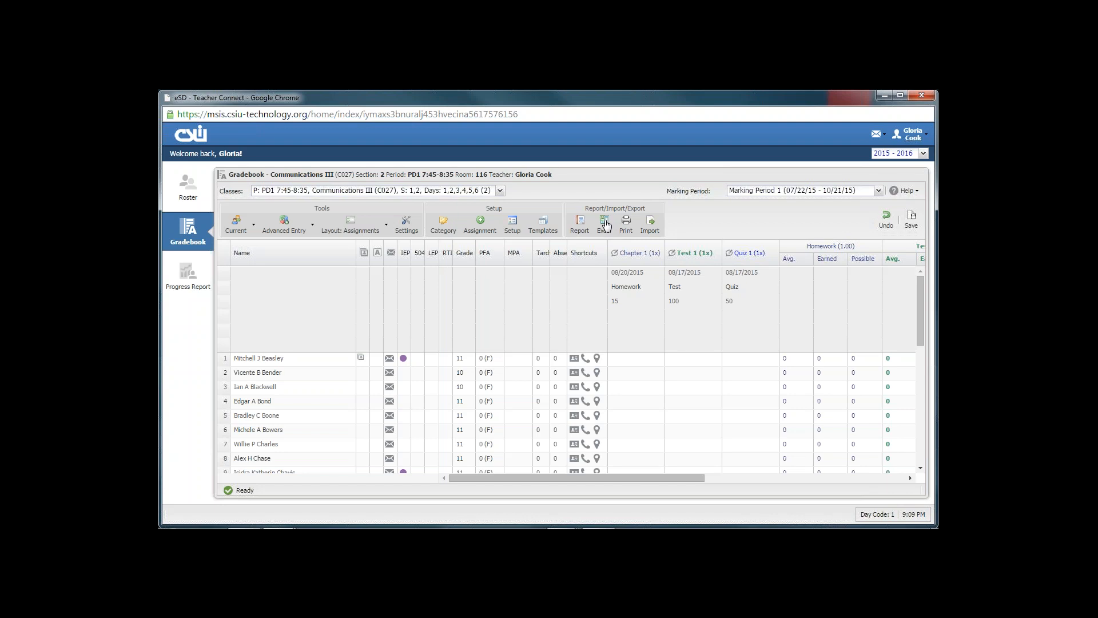
# Step: Export the gradebook as an Excel file and open GradeBook.xls in Excel despite the file format mismatch
pyautogui.click(605, 223)
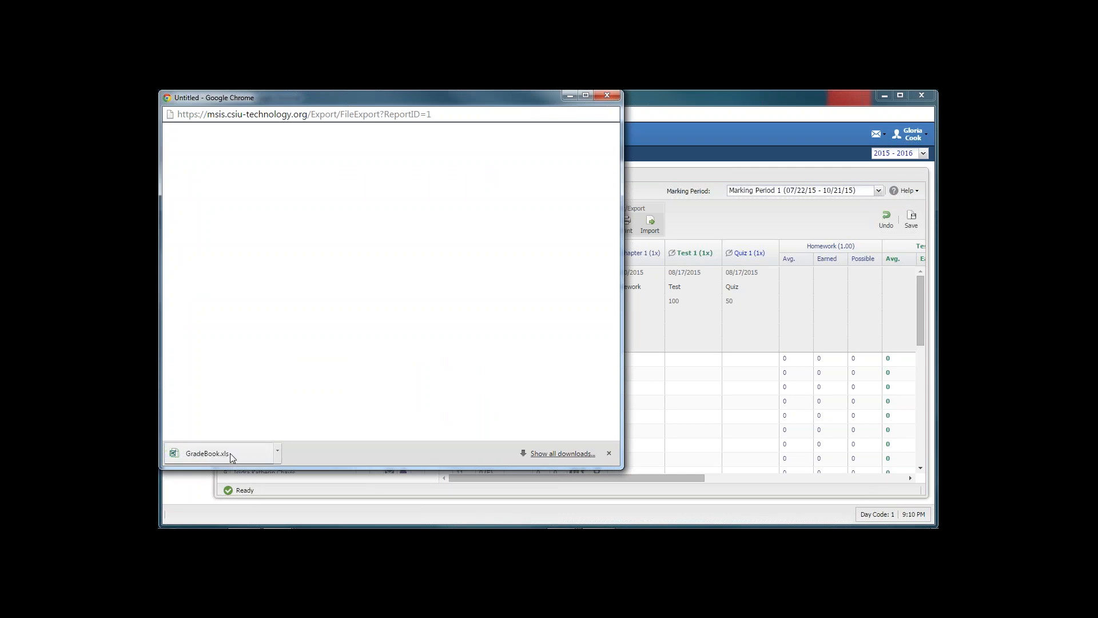
pyautogui.click(229, 453)
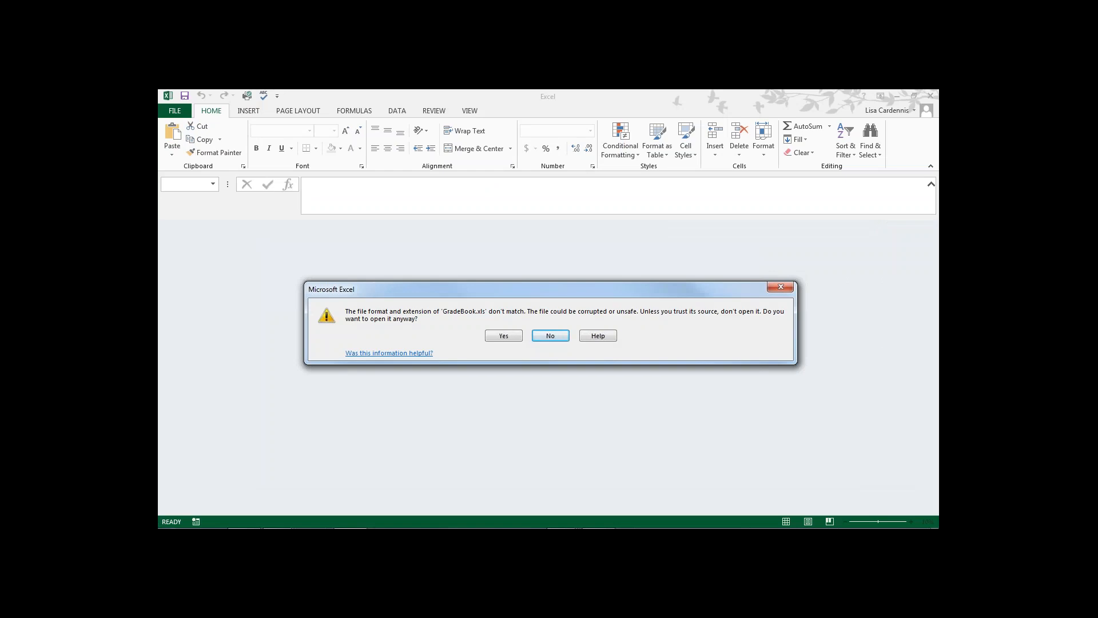
pyautogui.click(505, 335)
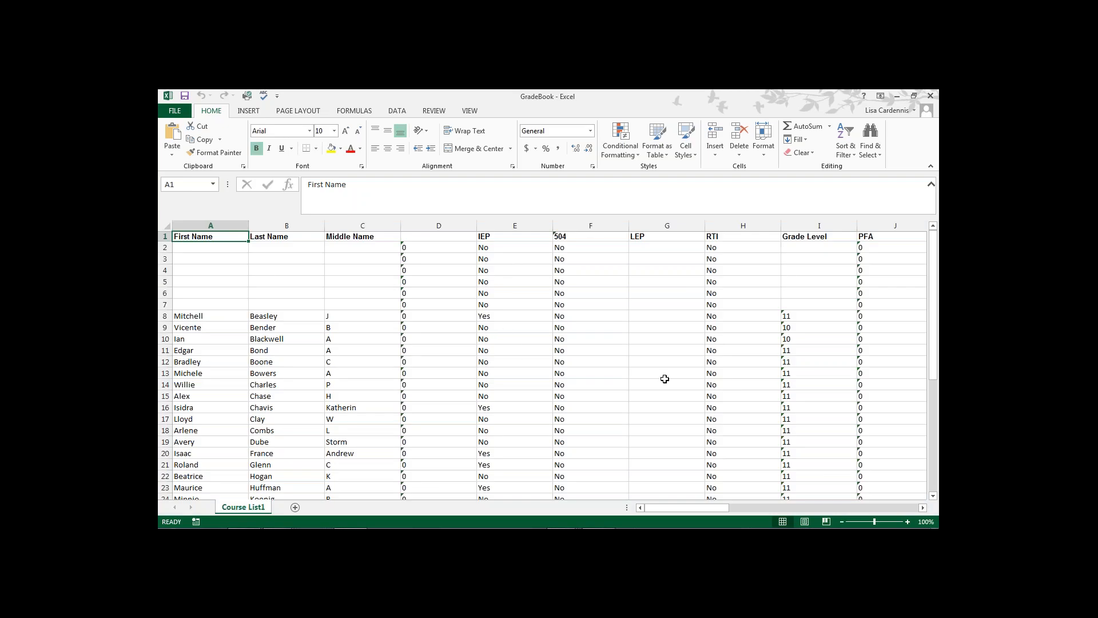
# Step: Delete the IEP, 504, LEP and RTI columns from the exported workbook and close Excel
pyautogui.moveTo(675, 516)
pyautogui.moveTo(681, 508)
pyautogui.mouseDown()
pyautogui.moveTo(848, 508)
pyautogui.moveTo(661, 510)
pyautogui.mouseUp()
pyautogui.moveTo(515, 226); pyautogui.dragTo(744, 225)
pyautogui.rightClick(712, 273)
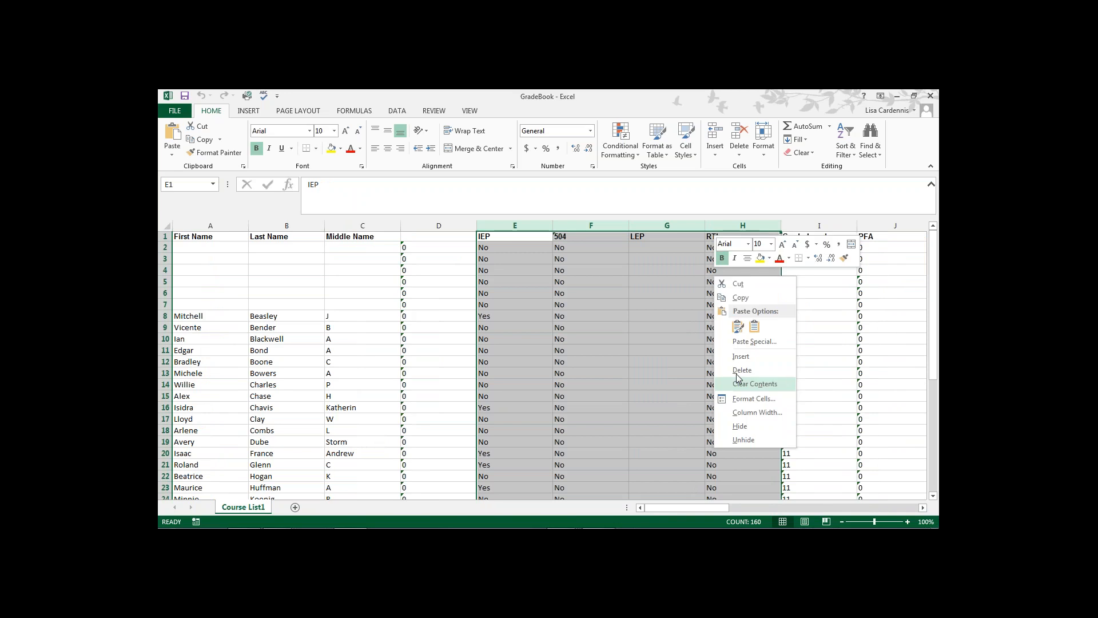
pyautogui.click(741, 369)
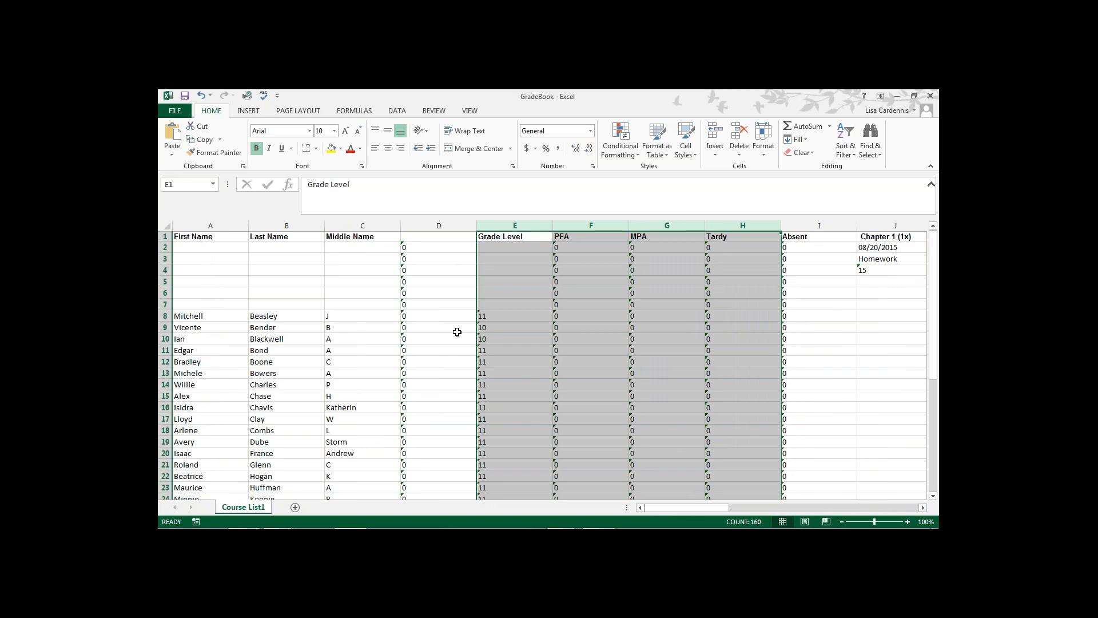
pyautogui.click(931, 98)
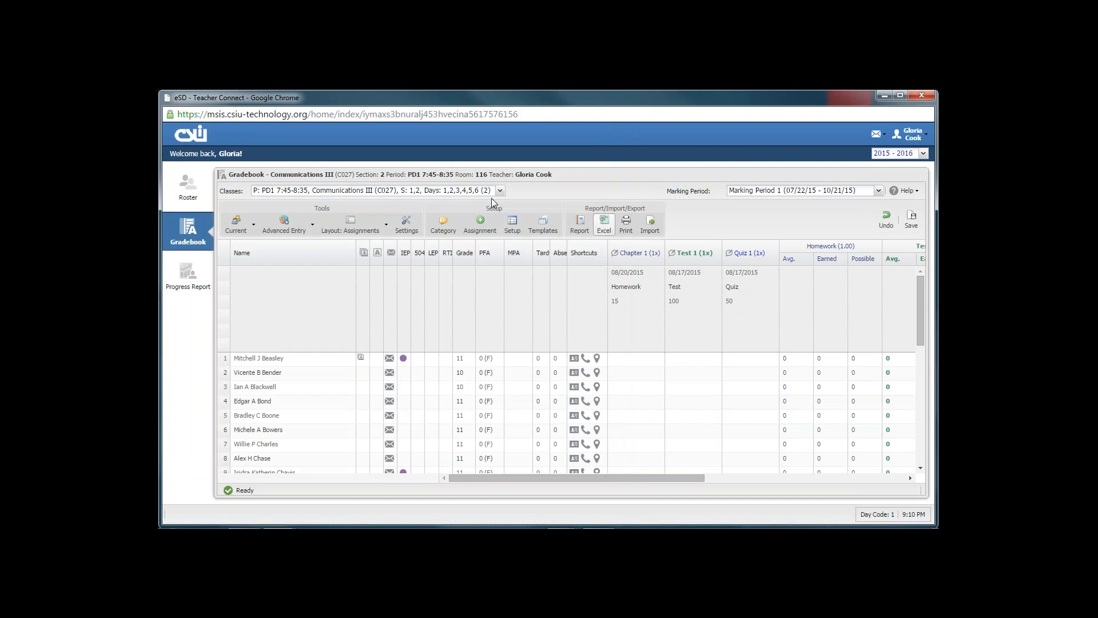
# Step: Open the printable version of the gradebook for review and close it without printing
pyautogui.click(626, 227)
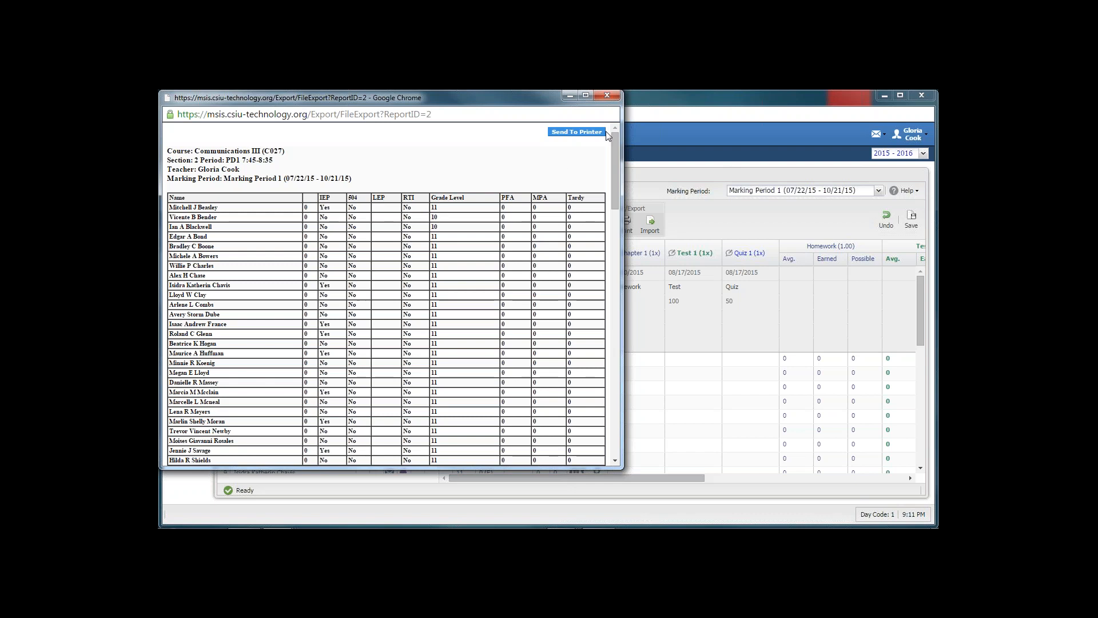
pyautogui.click(607, 94)
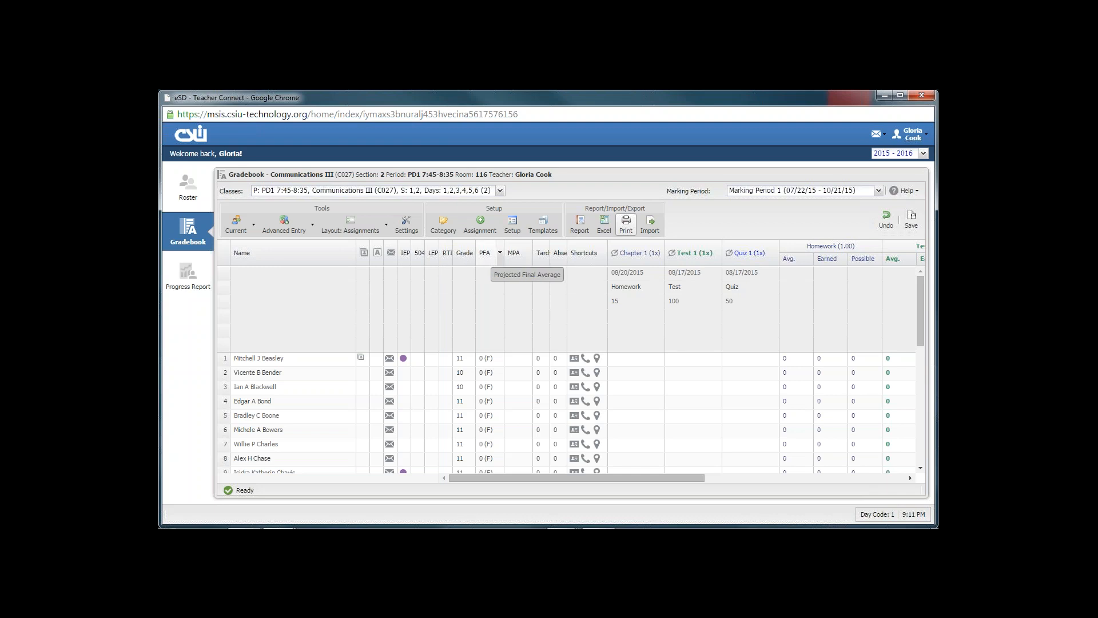
# Step: Hide the LEP column in the gradebook grid
pyautogui.click(435, 253)
pyautogui.moveTo(487, 305)
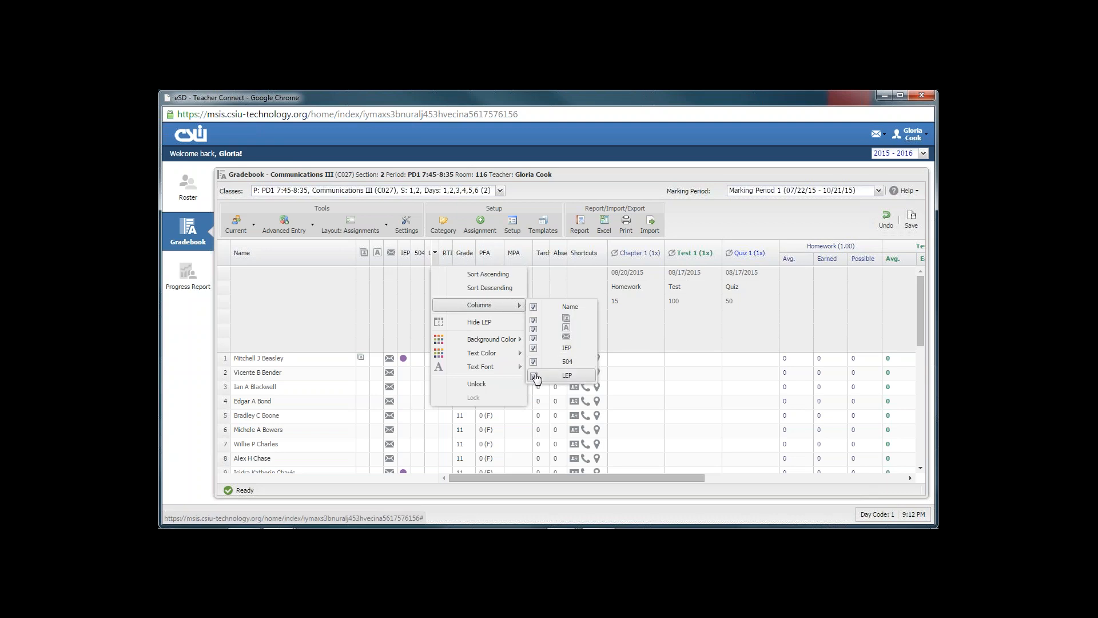
pyautogui.click(534, 376)
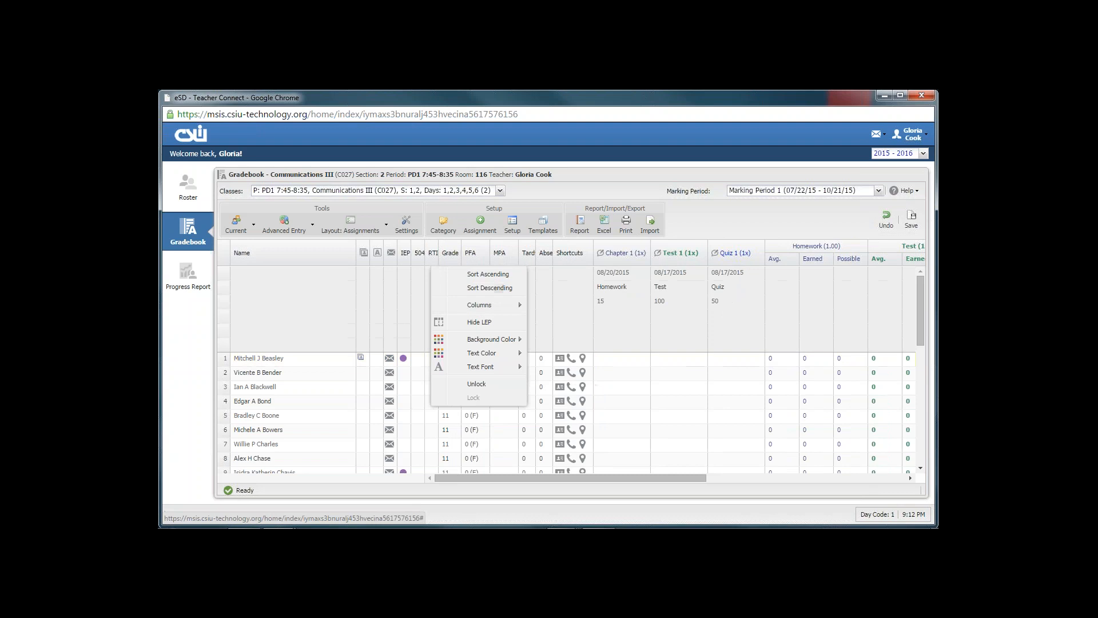
pyautogui.click(589, 175)
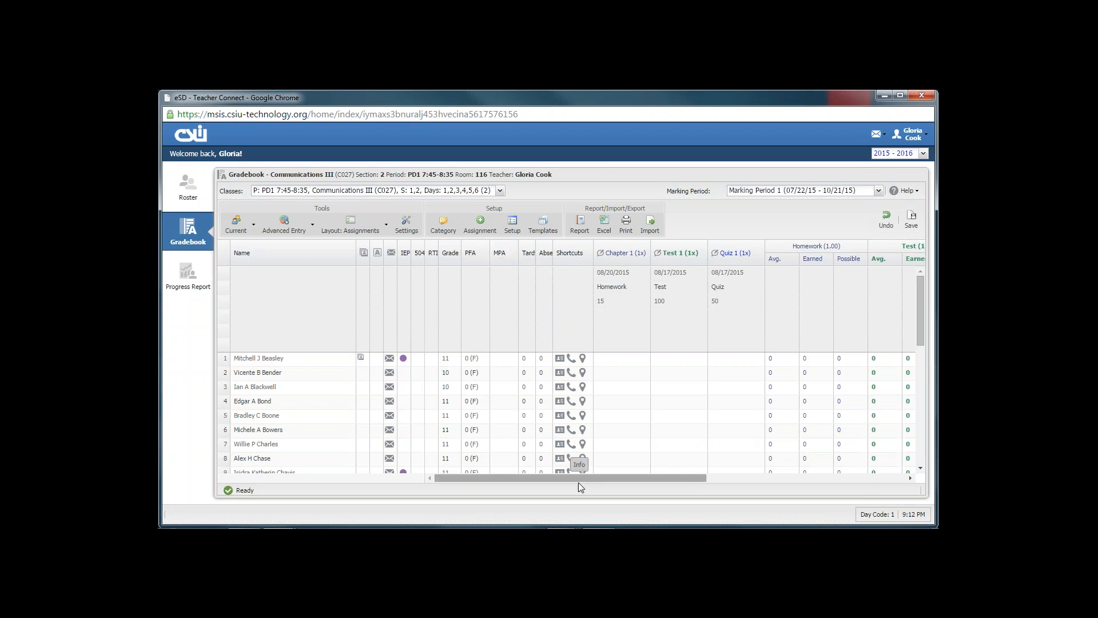
# Step: Lock the PFA and MPA columns so they stay in the fixed part of the gradebook grid
pyautogui.moveTo(572, 480); pyautogui.dragTo(499, 490)
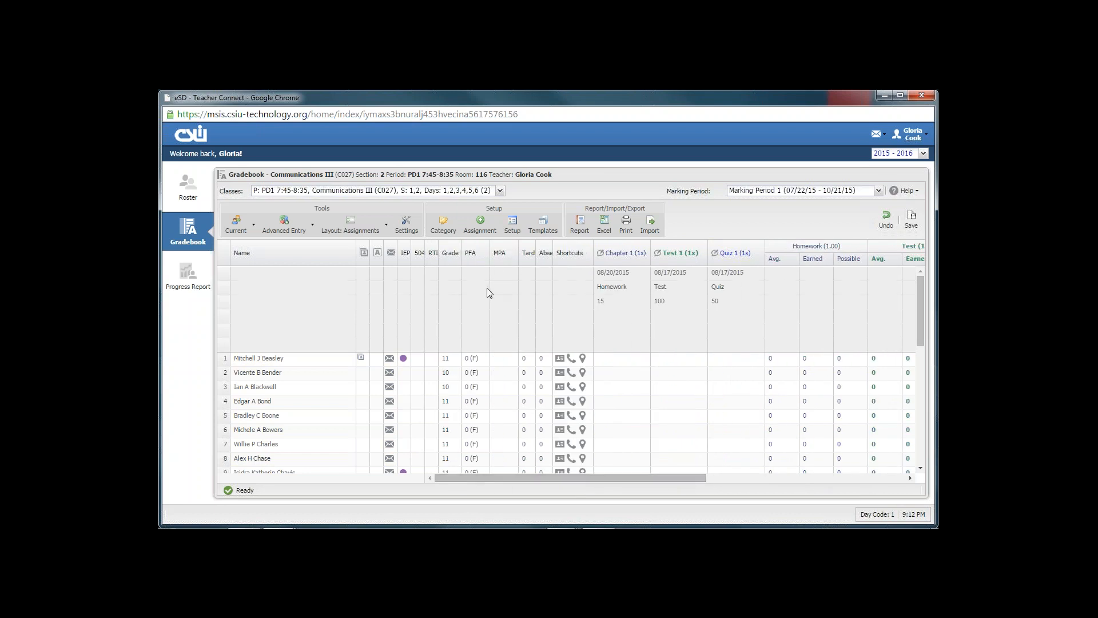
pyautogui.click(486, 253)
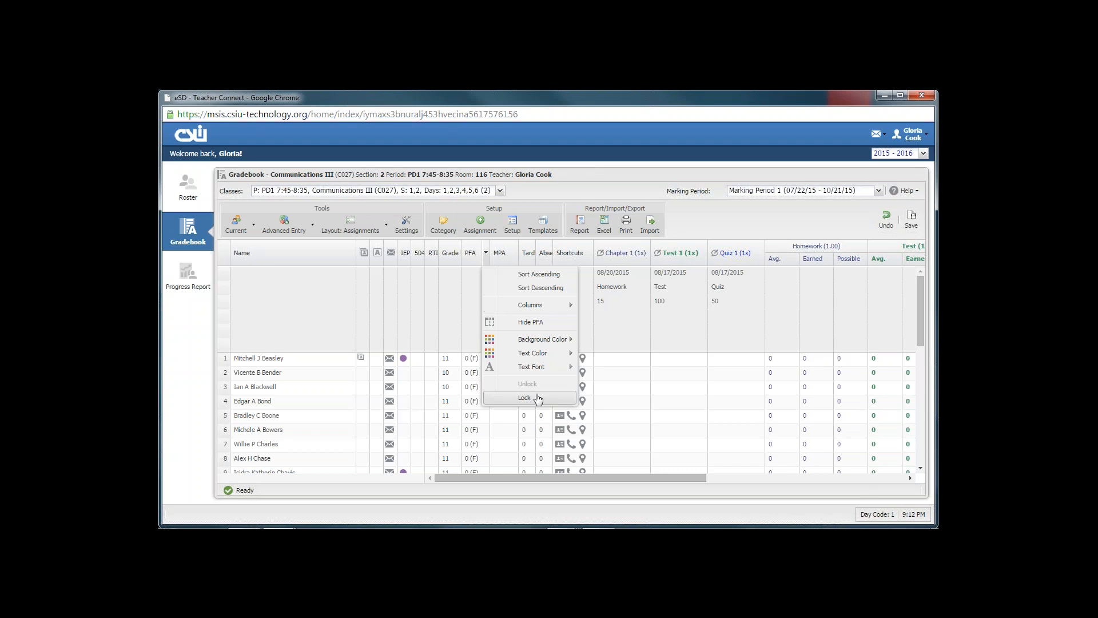
pyautogui.click(534, 398)
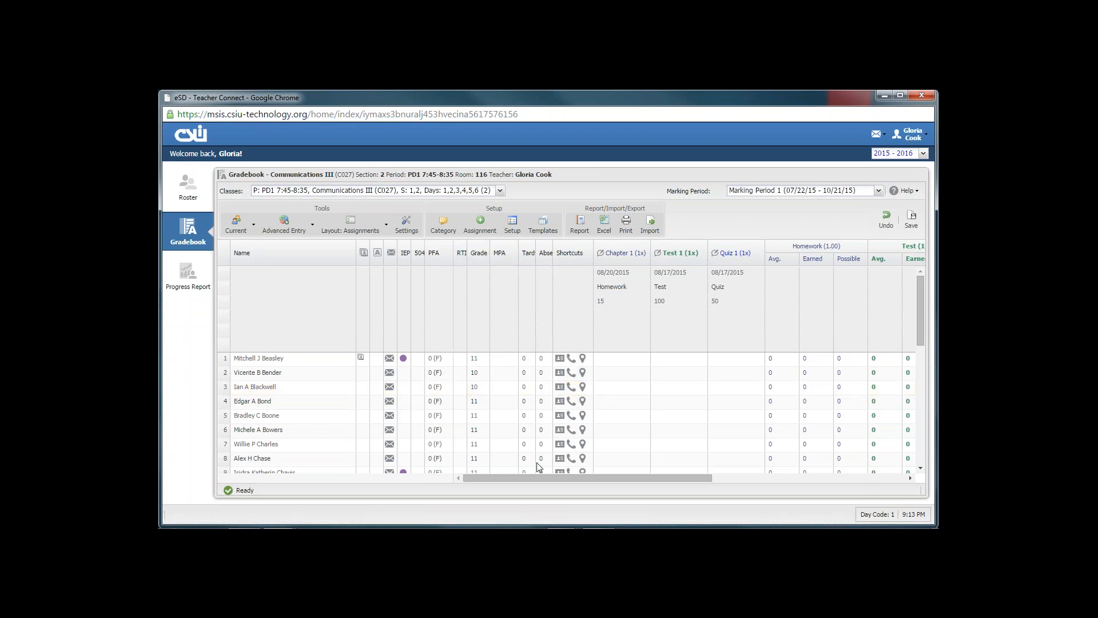
pyautogui.moveTo(534, 478); pyautogui.dragTo(463, 478)
pyautogui.click(514, 253)
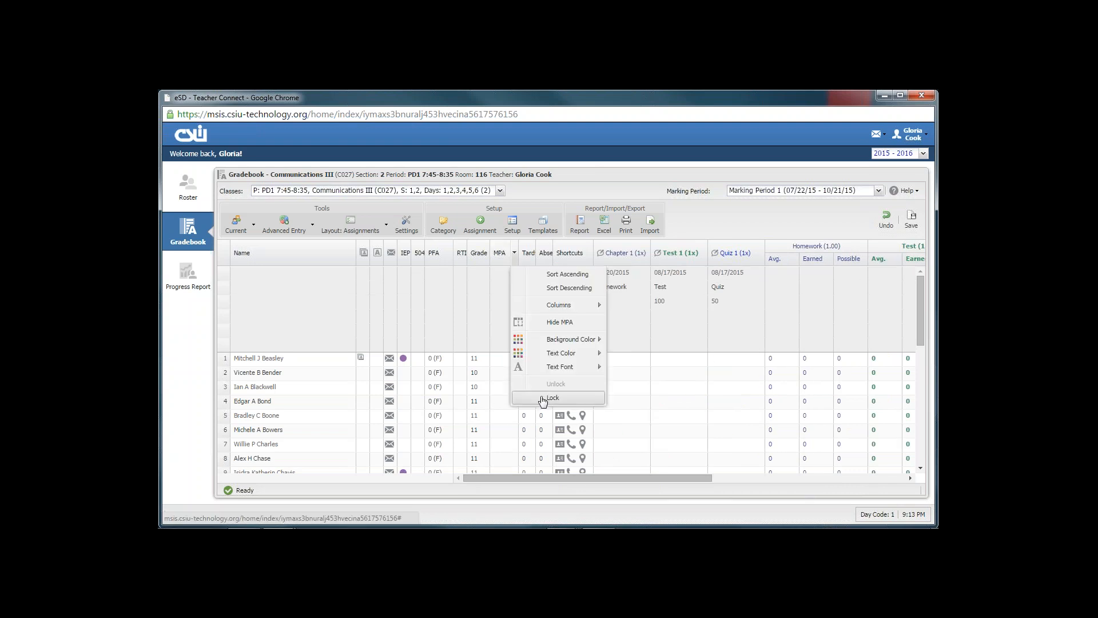
pyautogui.click(532, 401)
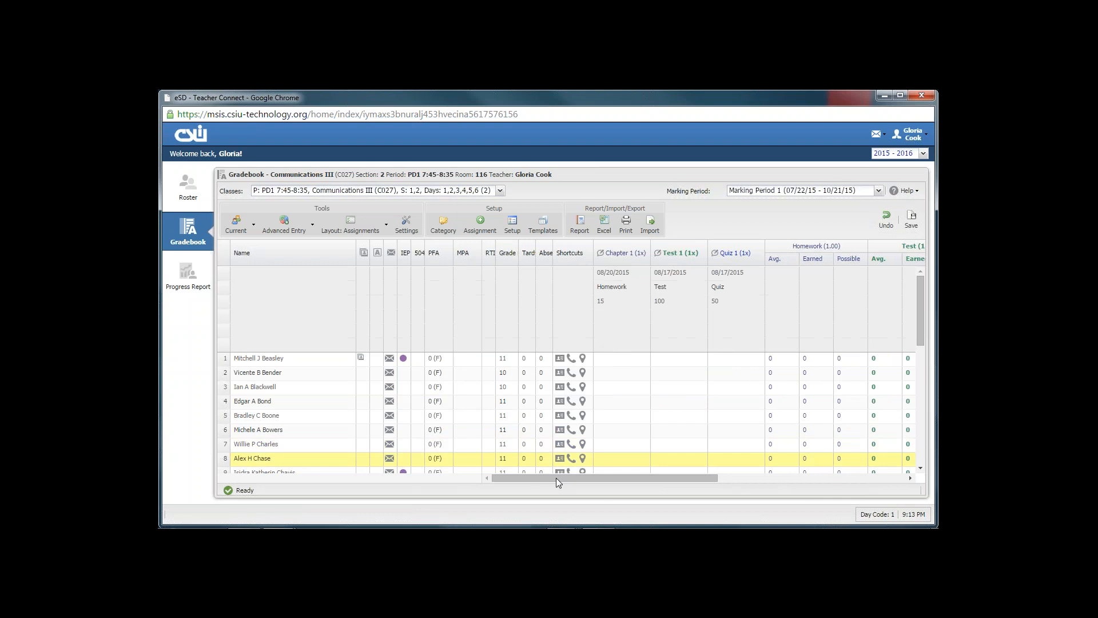
# Step: Set the maximum points of the Chapter 1 homework assignment to 25 and save the assignment
pyautogui.moveTo(574, 484); pyautogui.dragTo(465, 466)
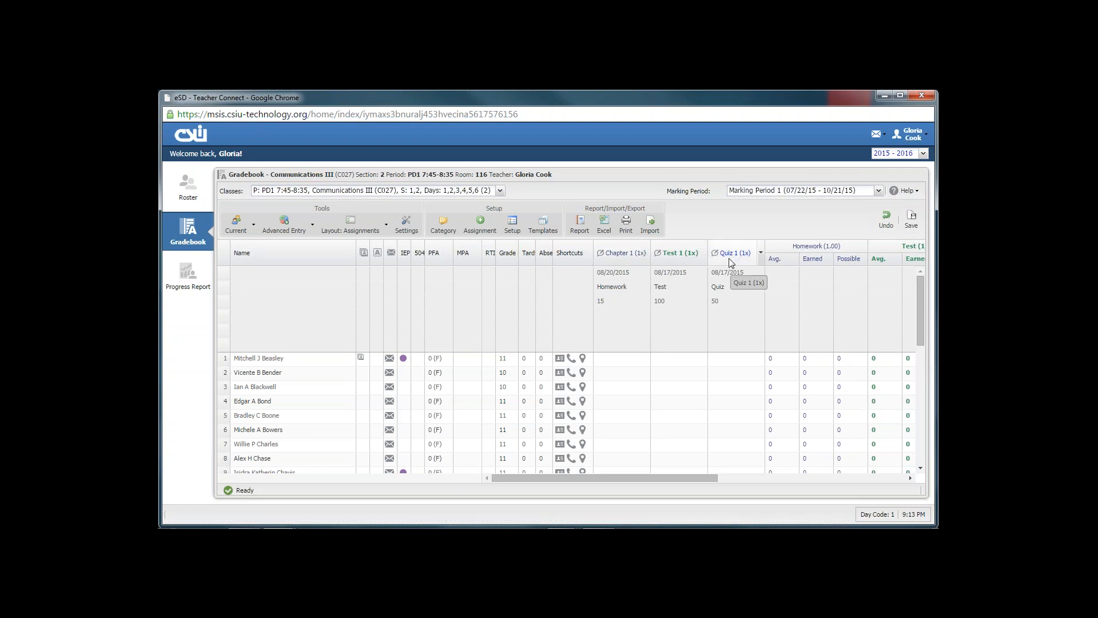
pyautogui.click(646, 255)
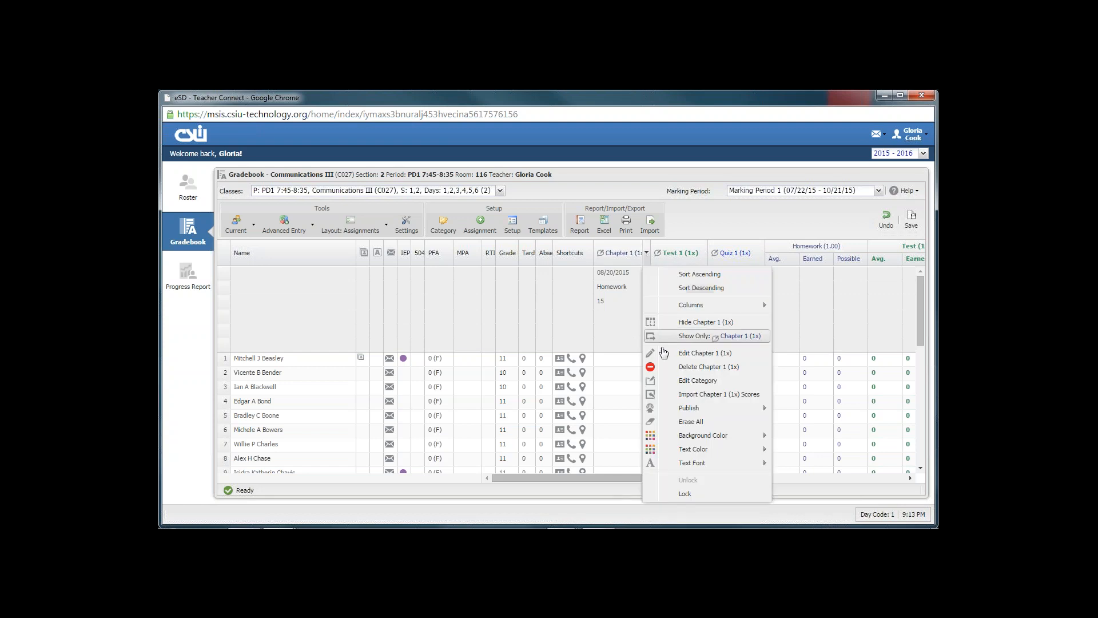
pyautogui.click(664, 352)
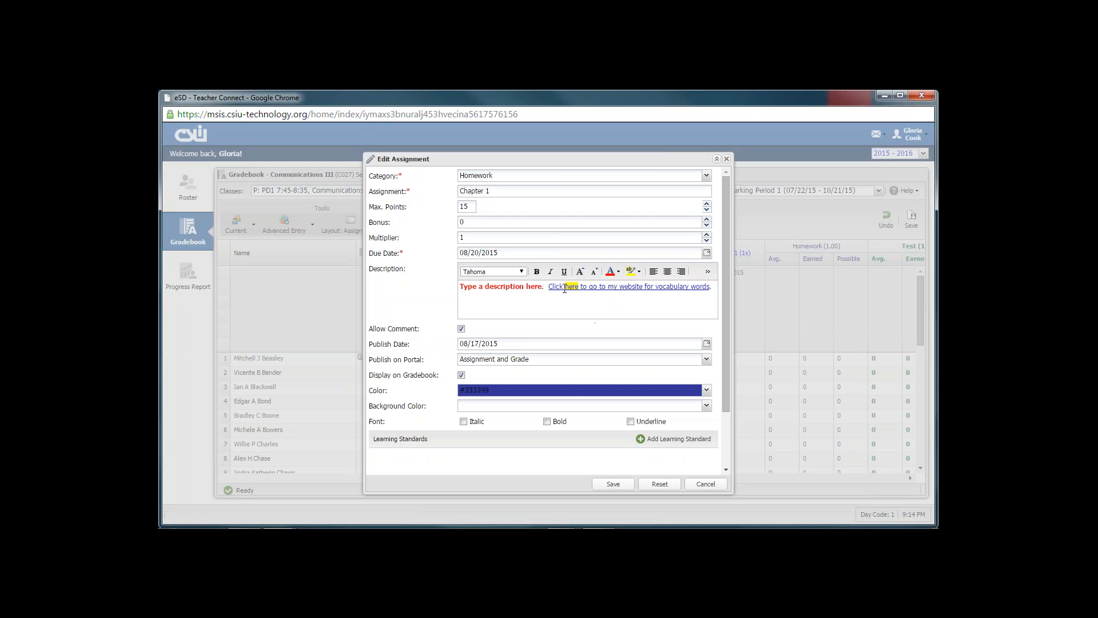
pyautogui.doubleClick(466, 206)
pyautogui.write('25')
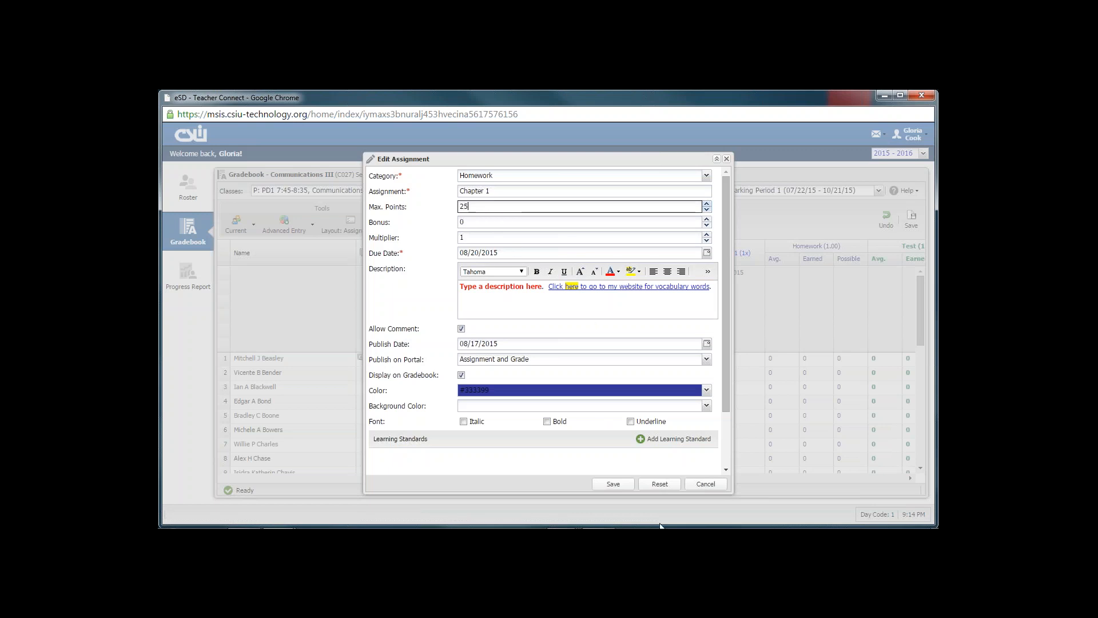
pyautogui.click(612, 485)
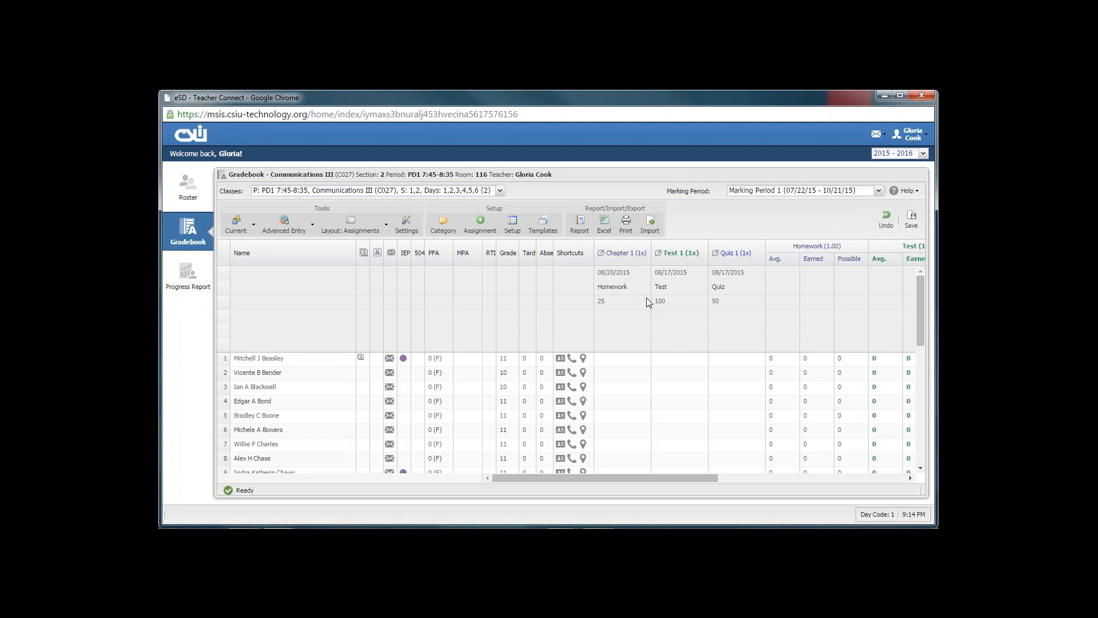
# Step: Examine the column options for the Marking Period 1 column at the end of the gradebook grid
pyautogui.moveTo(681, 476); pyautogui.dragTo(809, 483)
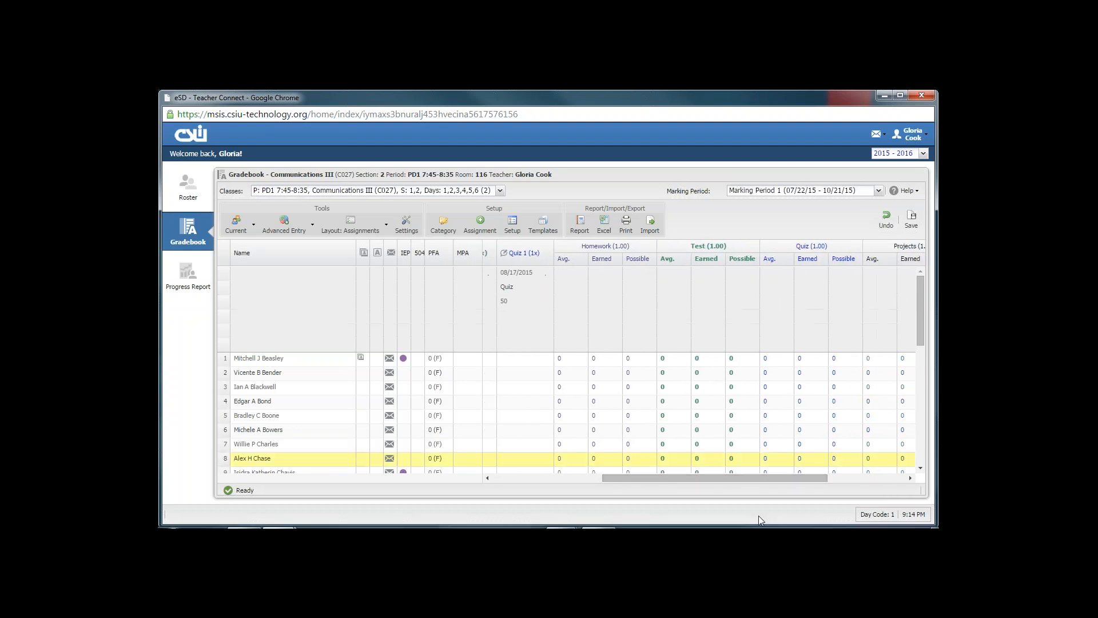
pyautogui.moveTo(727, 481); pyautogui.dragTo(824, 481)
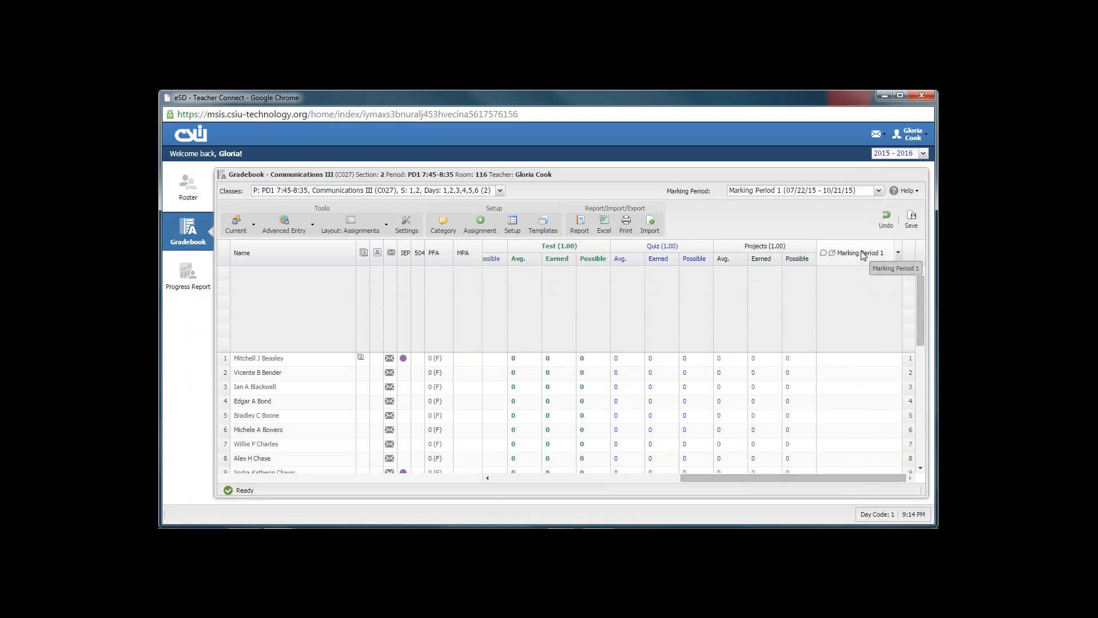
pyautogui.click(898, 255)
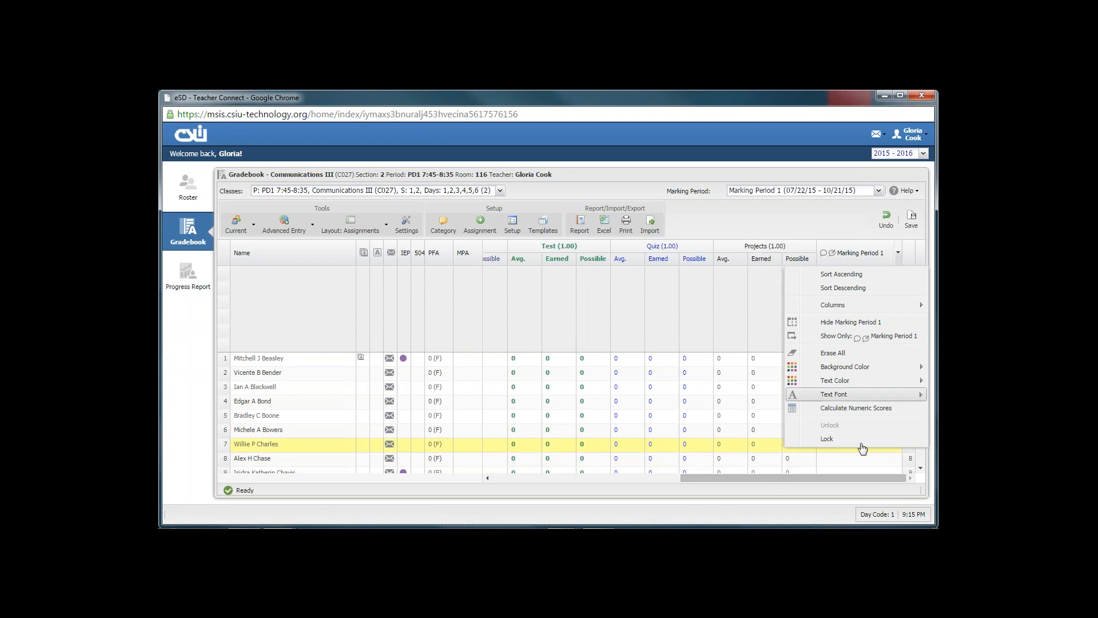
pyautogui.moveTo(860, 477); pyautogui.dragTo(887, 479)
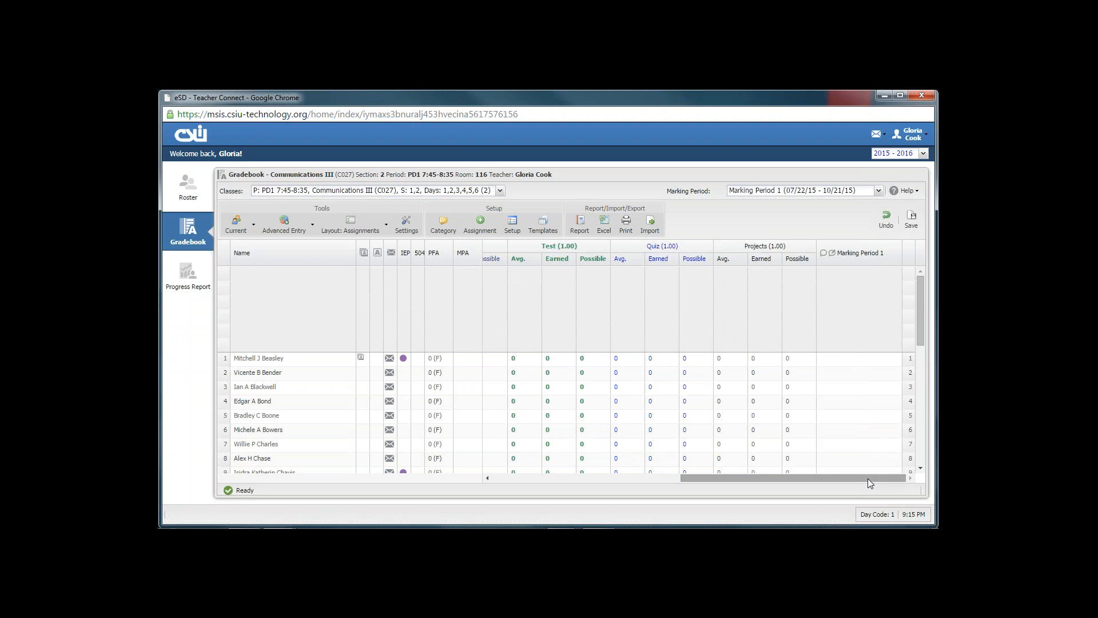
pyautogui.moveTo(868, 478); pyautogui.dragTo(693, 490)
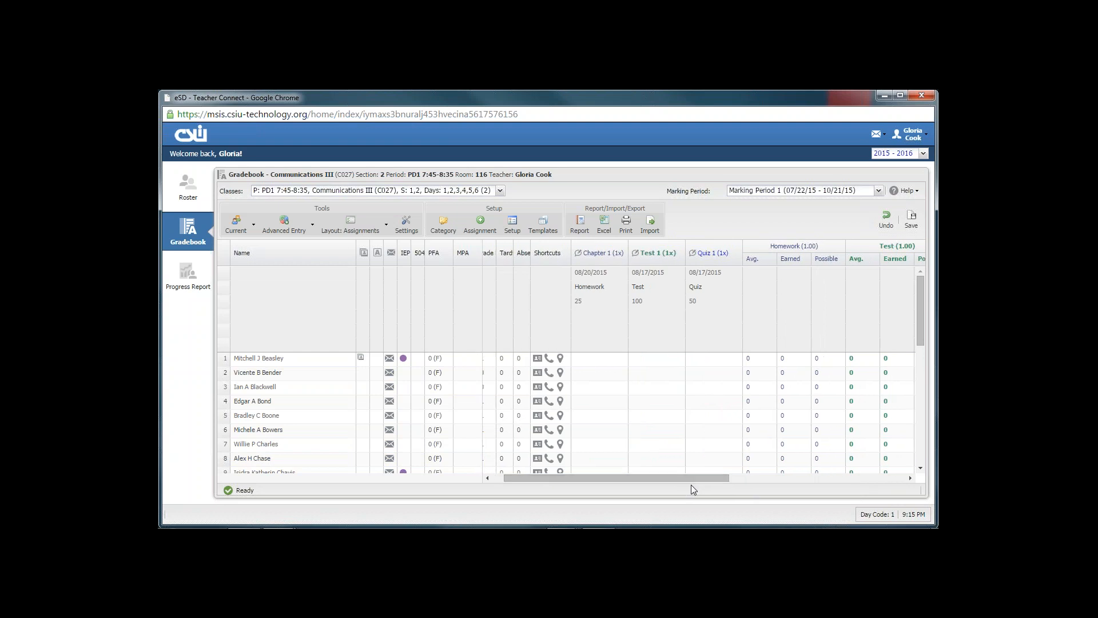
# Step: Read through the Grading Formulas help, from Total Points Summation to the Grading Keys, and close it
pyautogui.click(917, 194)
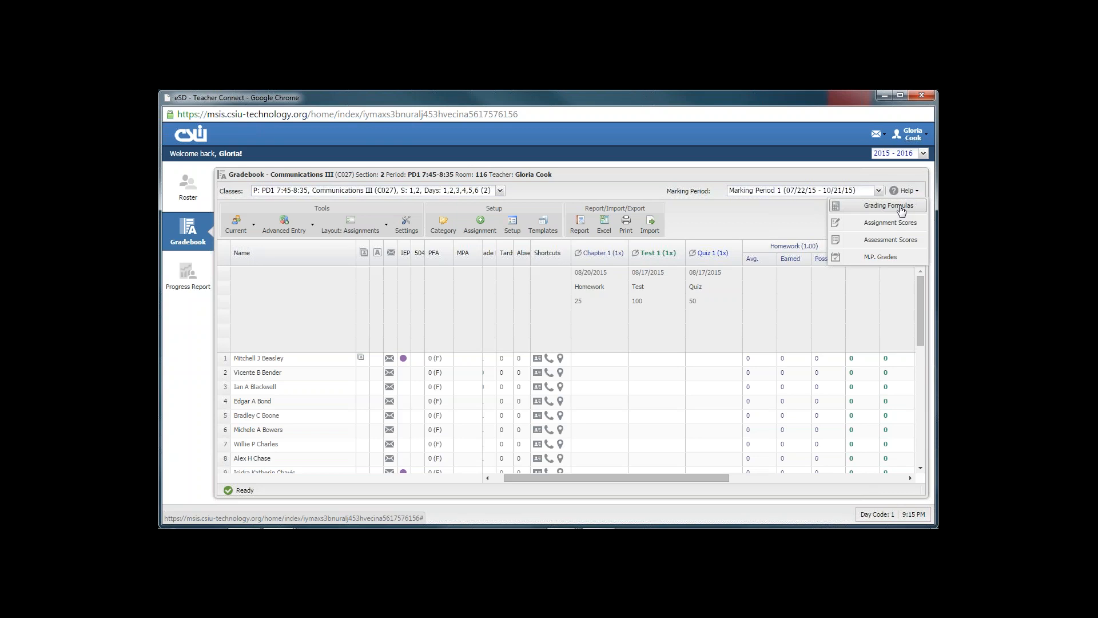
pyautogui.click(902, 212)
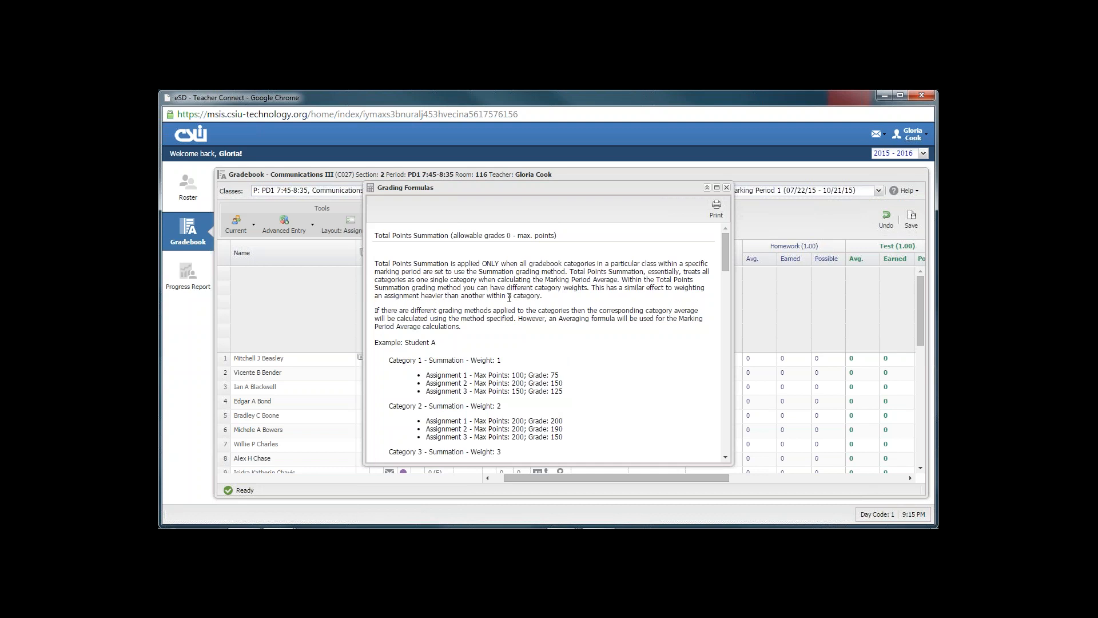
pyautogui.scroll(-2, 509, 297)
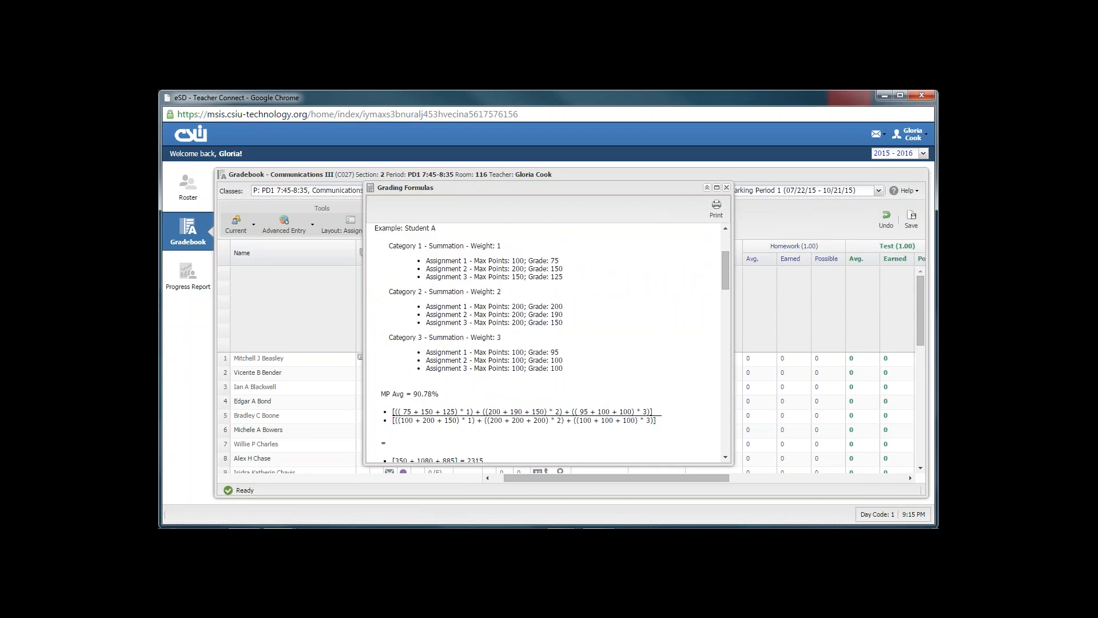
pyautogui.scroll(-3, 547, 343)
pyautogui.scroll(-1, 436, 341)
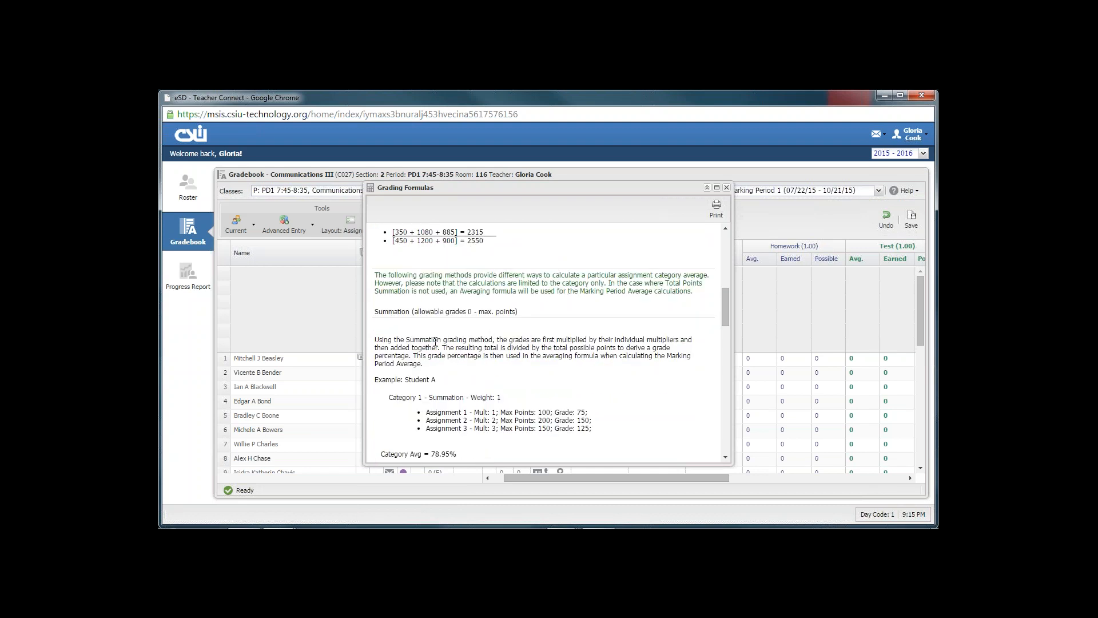
pyautogui.scroll(-3, 603, 340)
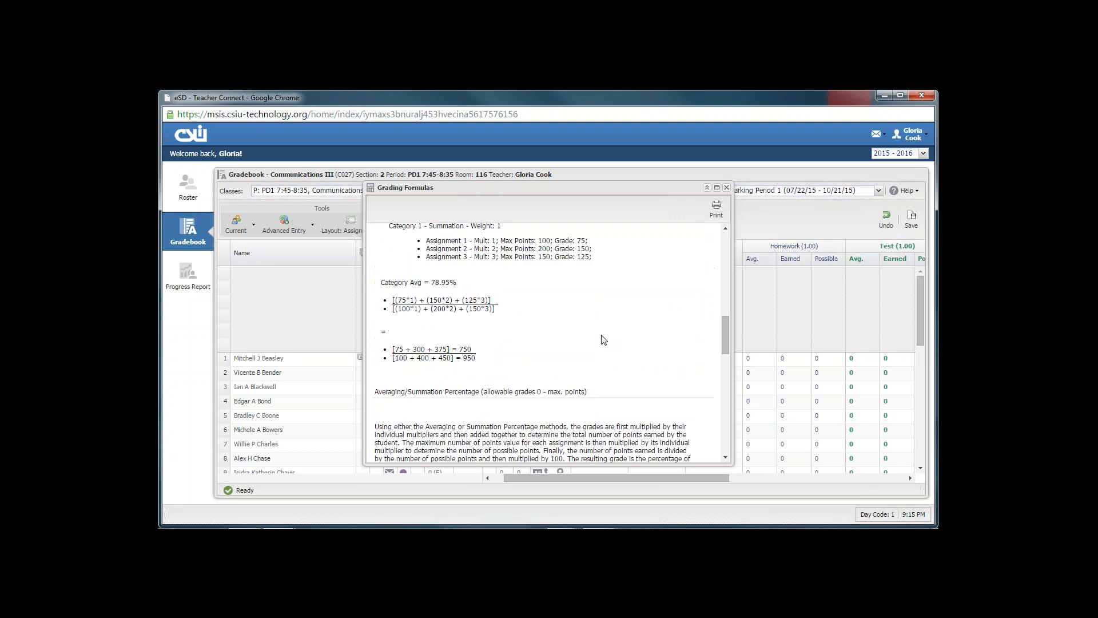
pyautogui.scroll(-2, 604, 340)
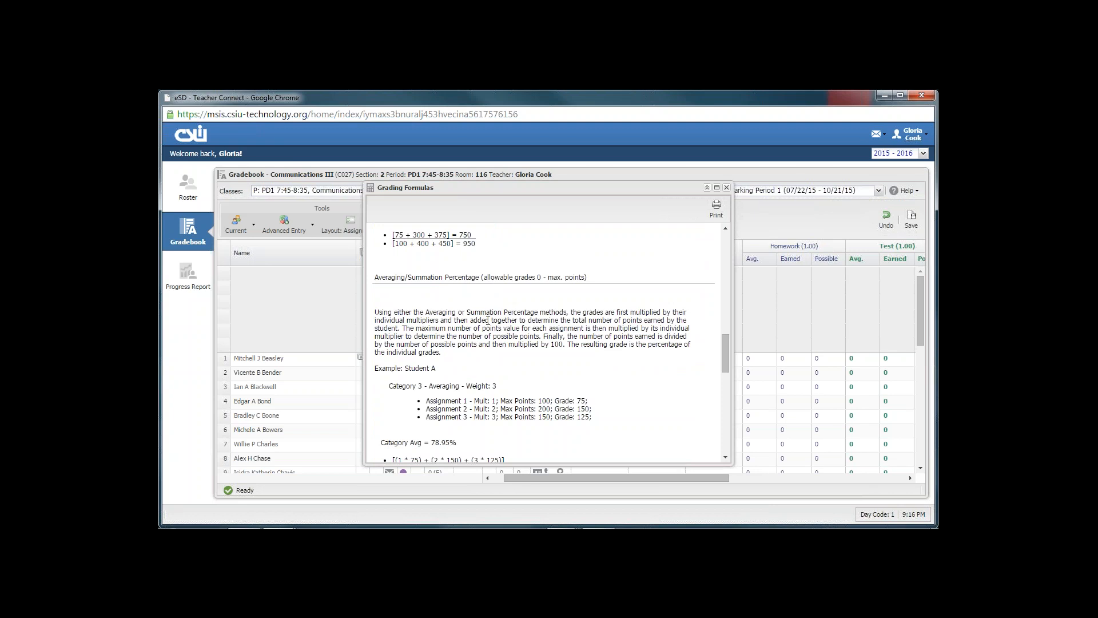
pyautogui.scroll(-5, 487, 319)
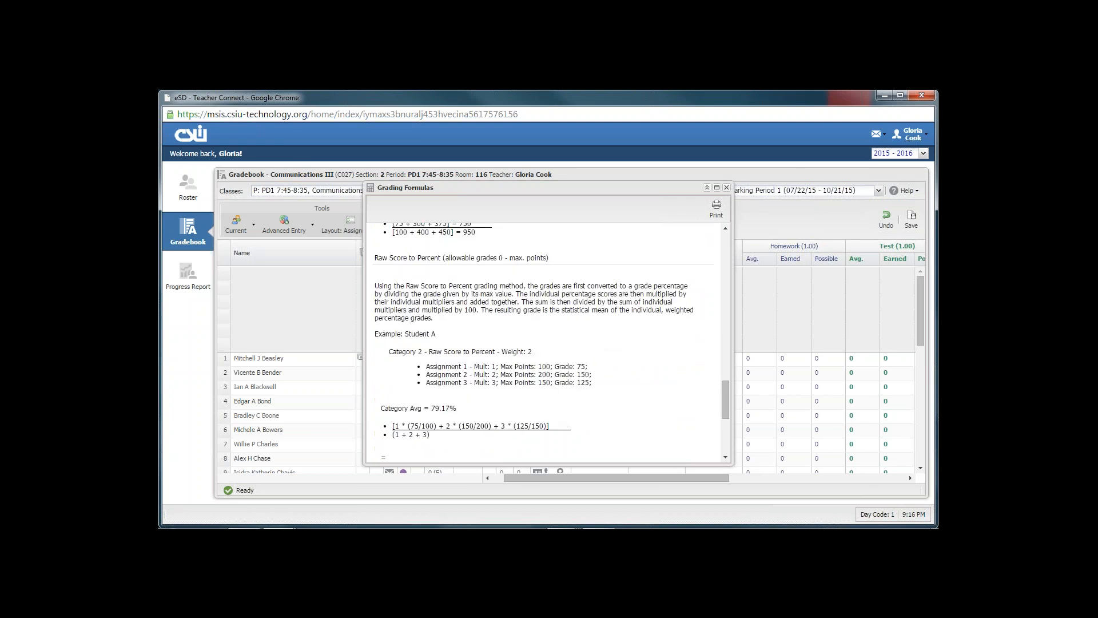
pyautogui.scroll(-5, 533, 311)
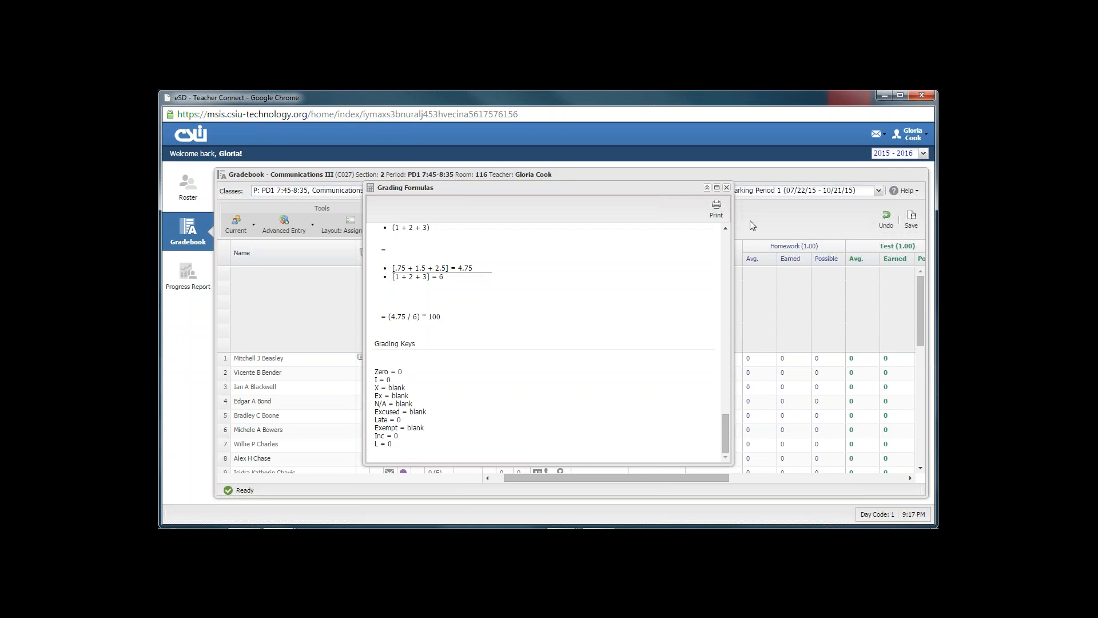
pyautogui.click(726, 189)
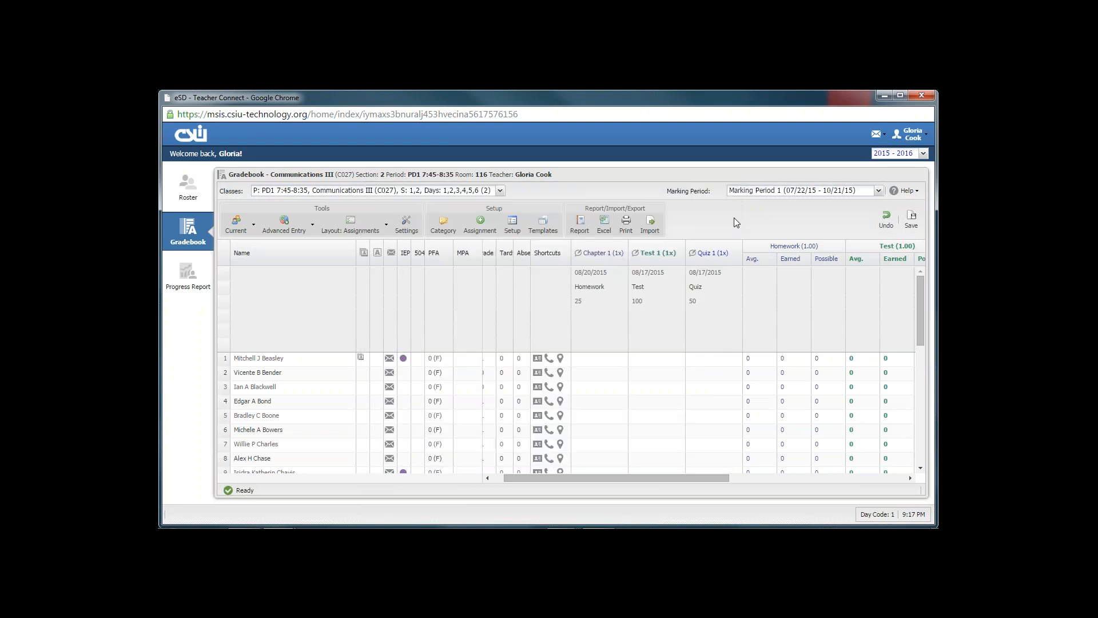
# Step: Add an assignment alpha grade named "new" with a Blank equivalent
pyautogui.click(917, 193)
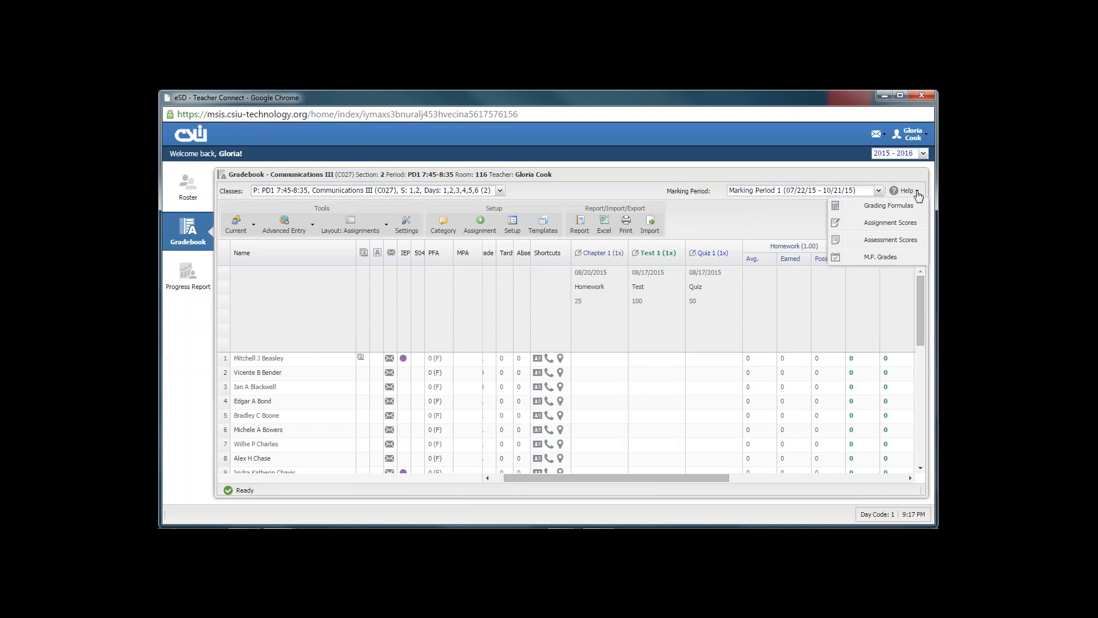
pyautogui.click(904, 227)
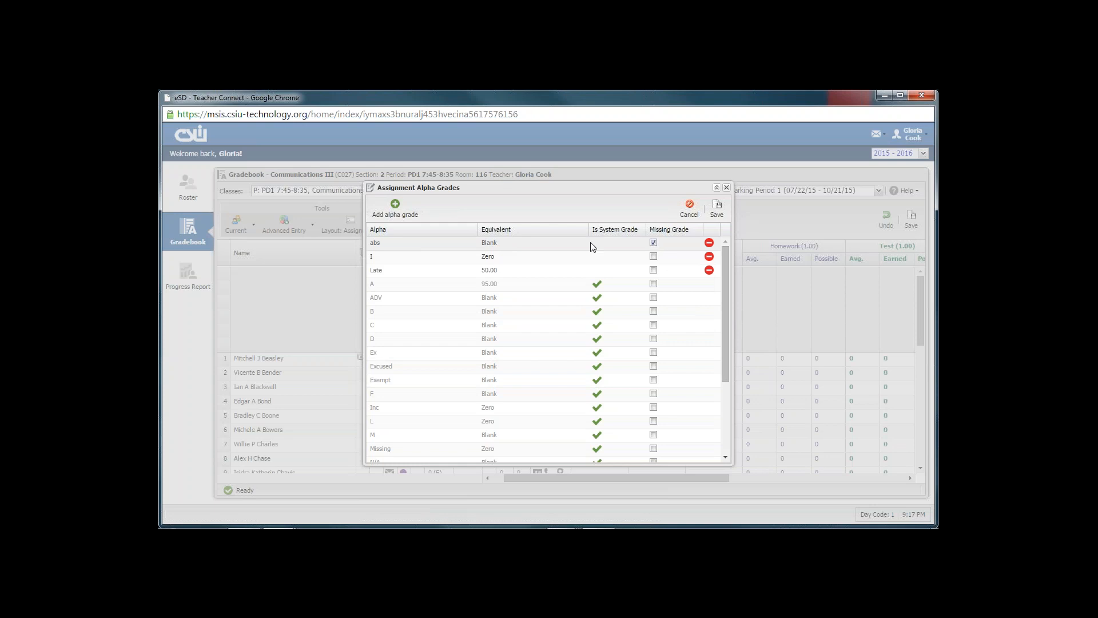
pyautogui.click(396, 207)
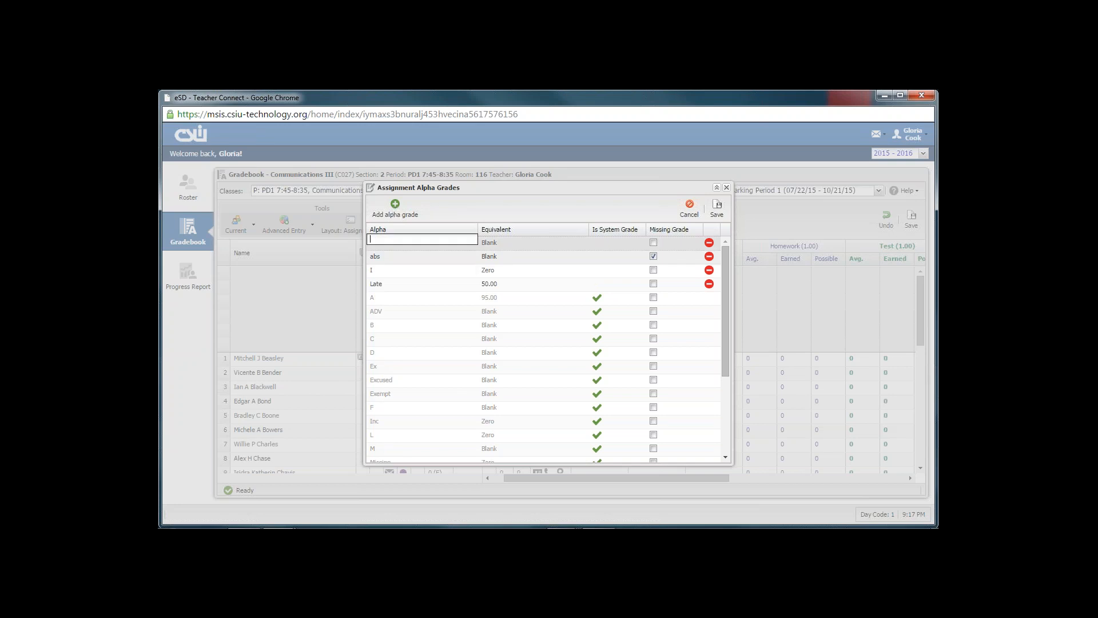
pyautogui.write('new')
pyautogui.click(495, 244)
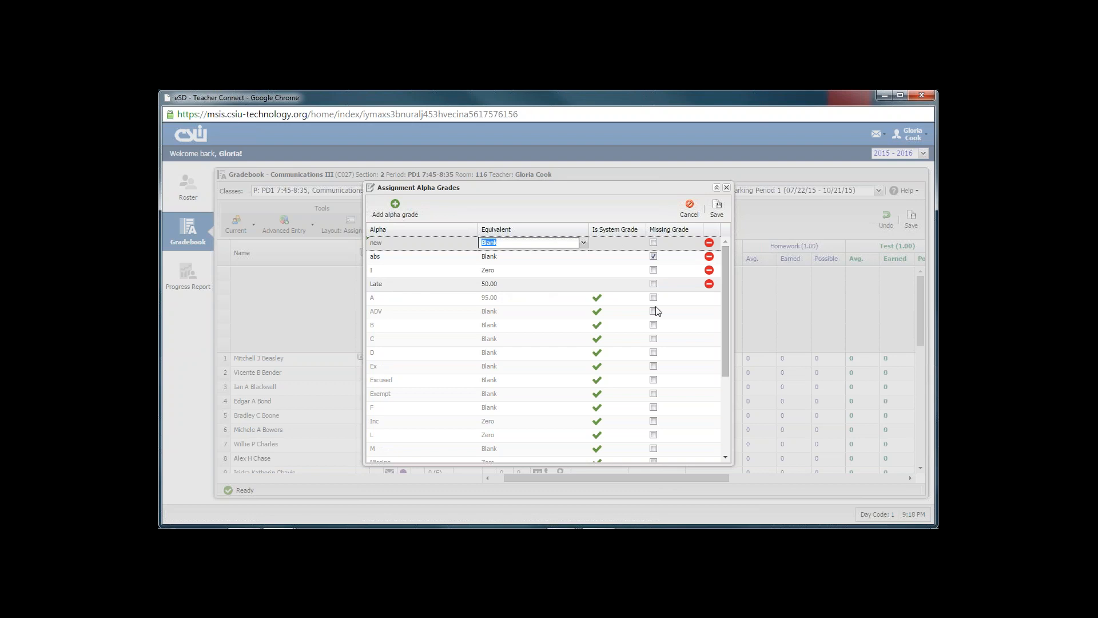
# Step: Set the equivalent of the system alpha grade L to 50 and save the assignment alpha grades
pyautogui.click(726, 346)
pyautogui.scroll(-3, 727, 348)
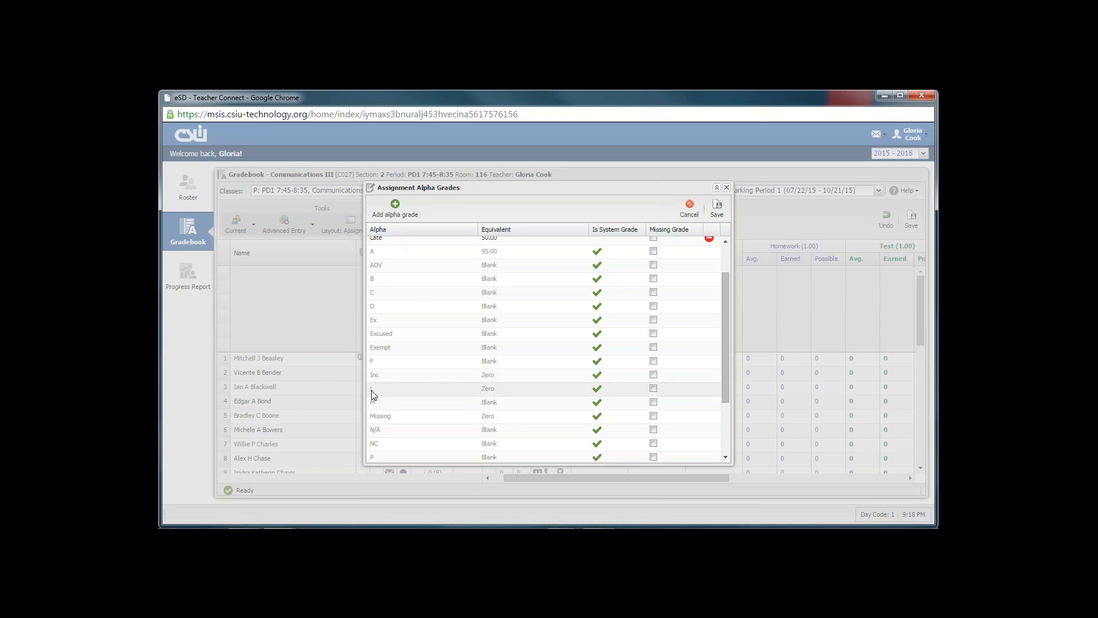
pyautogui.click(400, 390)
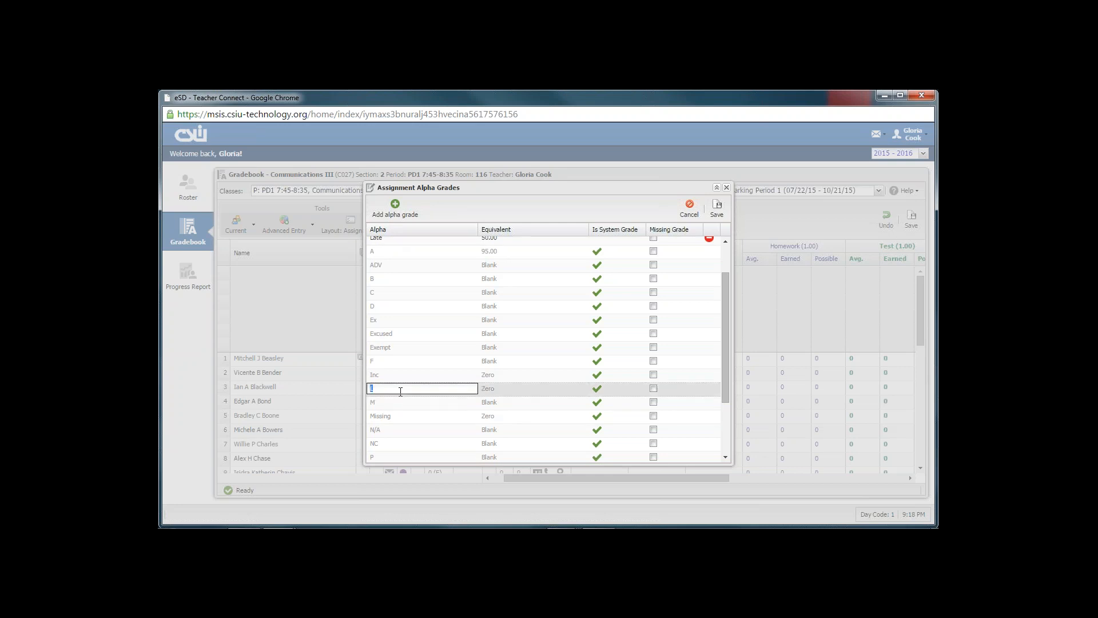
pyautogui.click(502, 390)
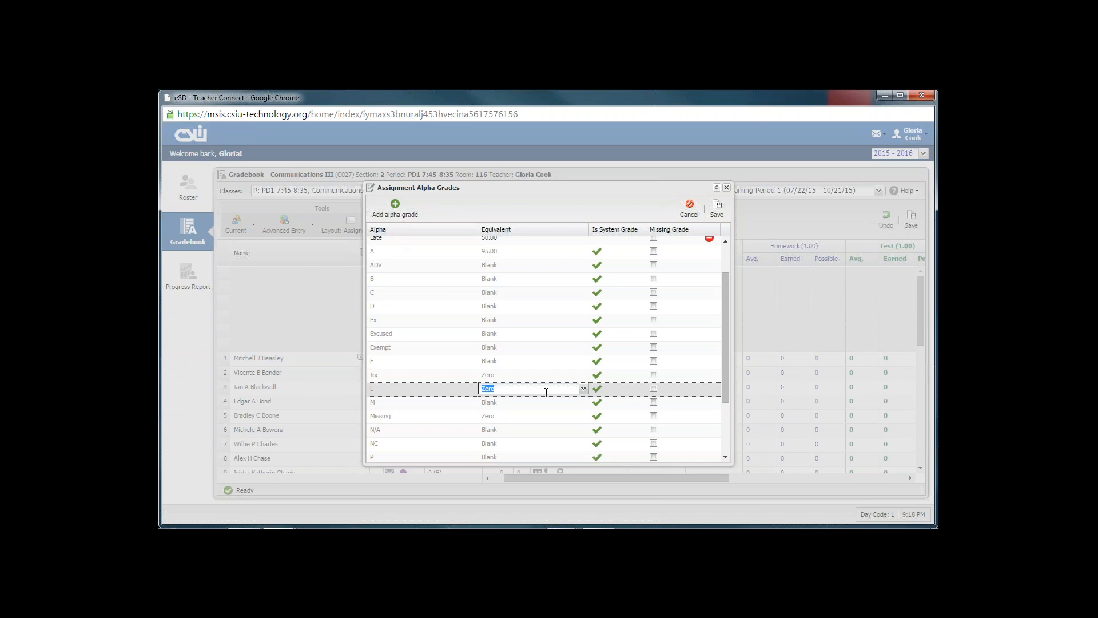
pyautogui.write('50')
pyautogui.moveTo(725, 379); pyautogui.dragTo(726, 363)
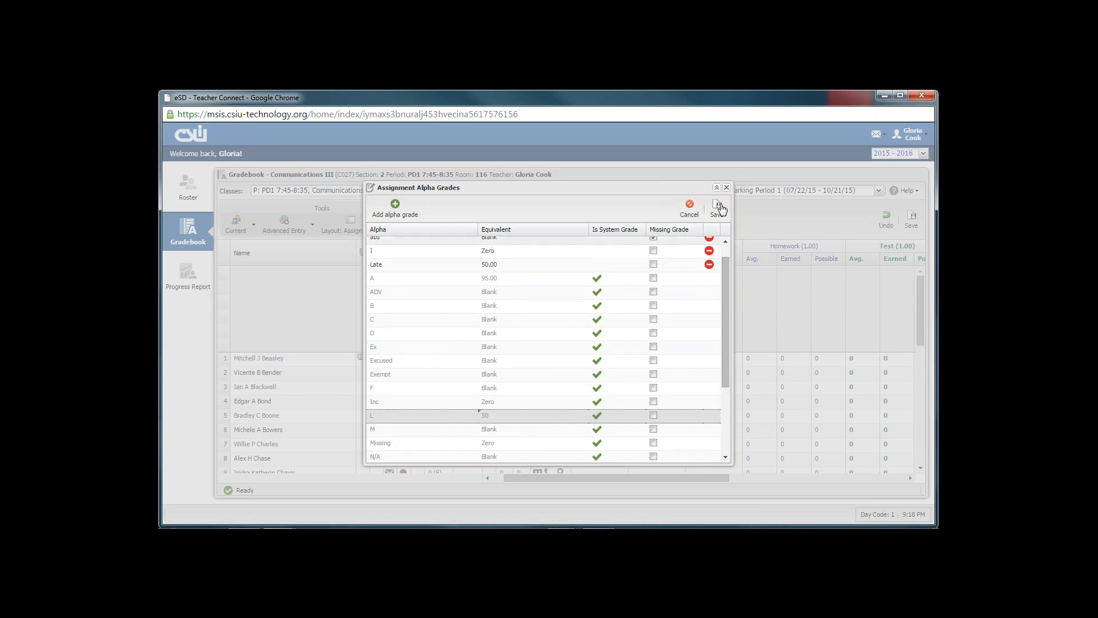
pyautogui.click(720, 208)
pyautogui.click(589, 351)
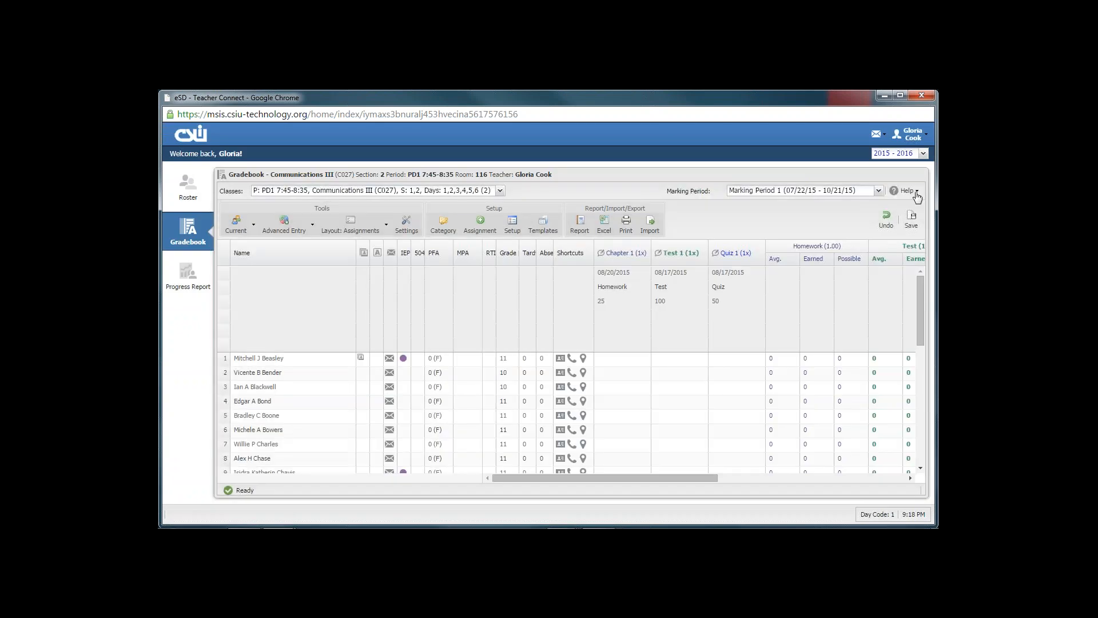
# Step: Delete the custom alpha grade I from the assignment alpha grades and save the list
pyautogui.click(915, 192)
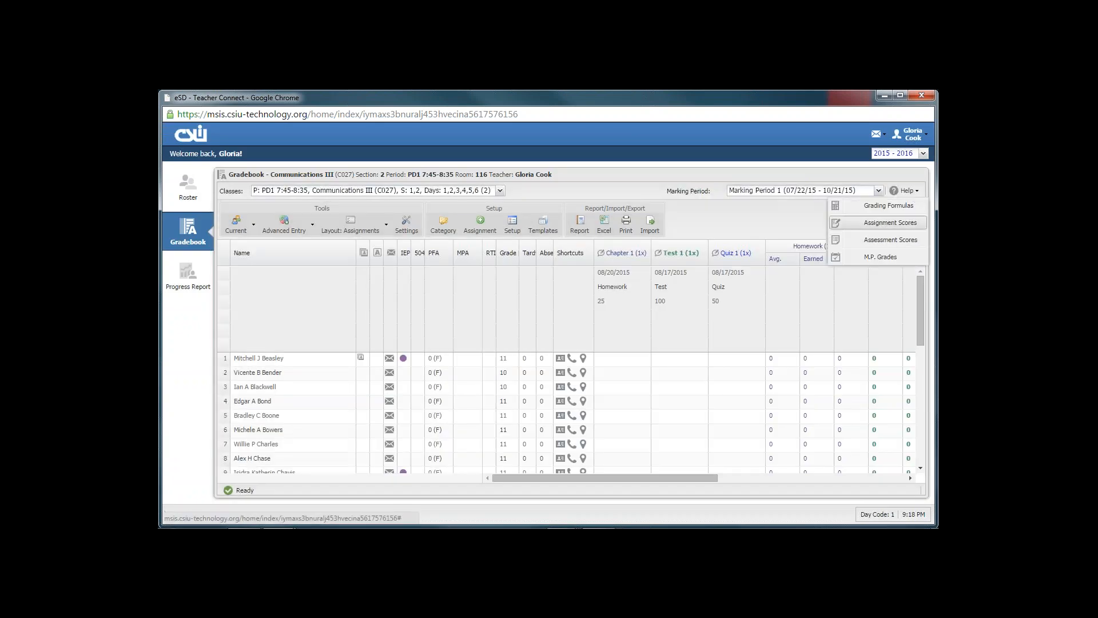
pyautogui.click(878, 227)
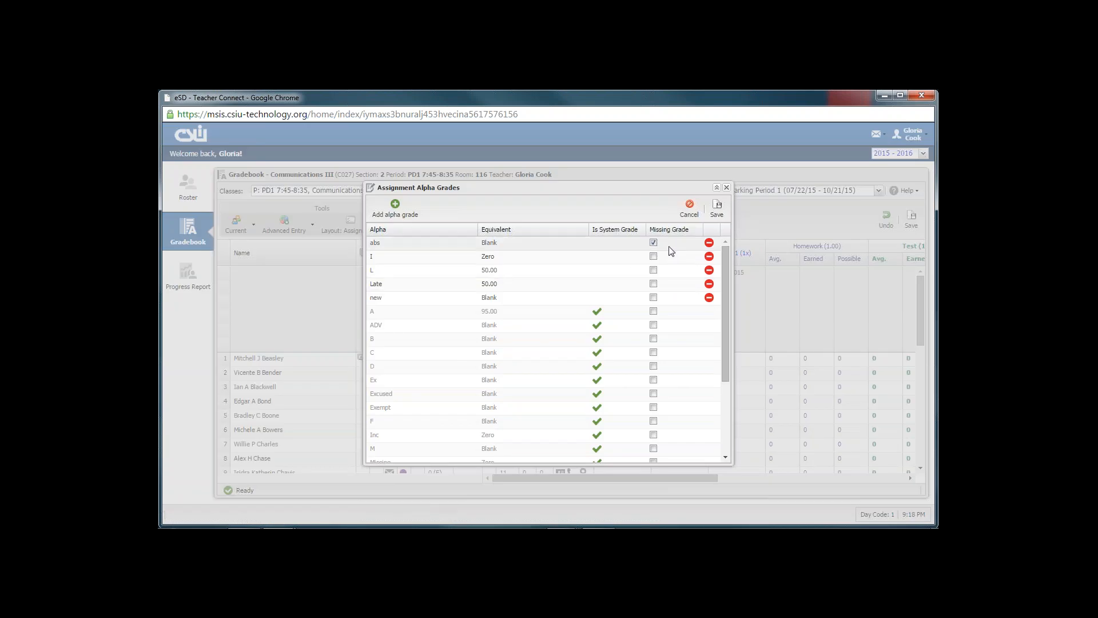
pyautogui.click(709, 256)
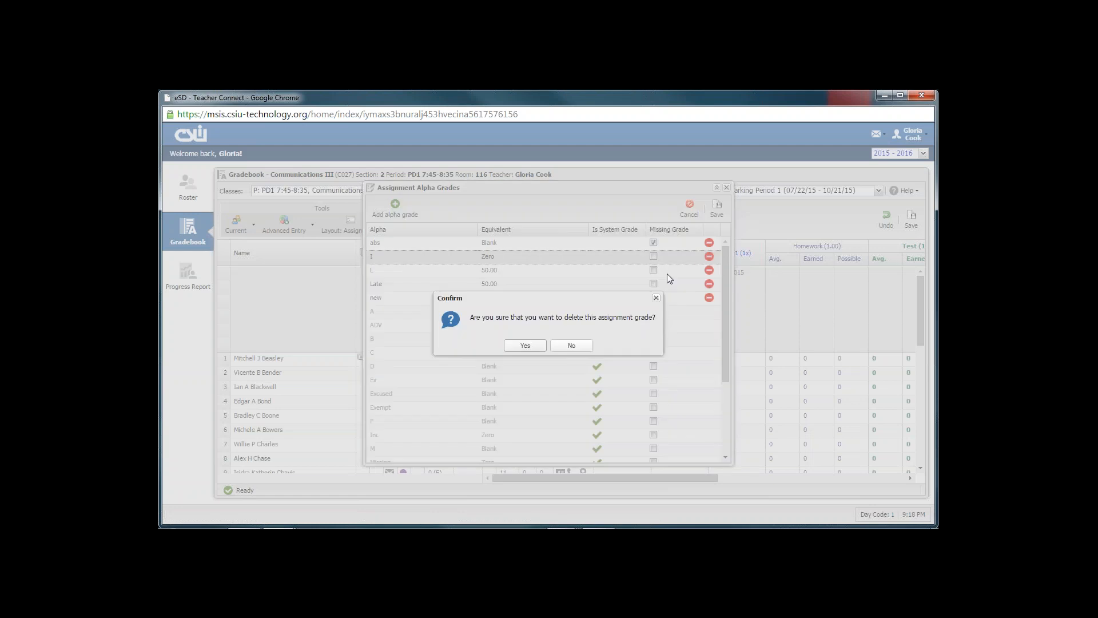
pyautogui.click(529, 347)
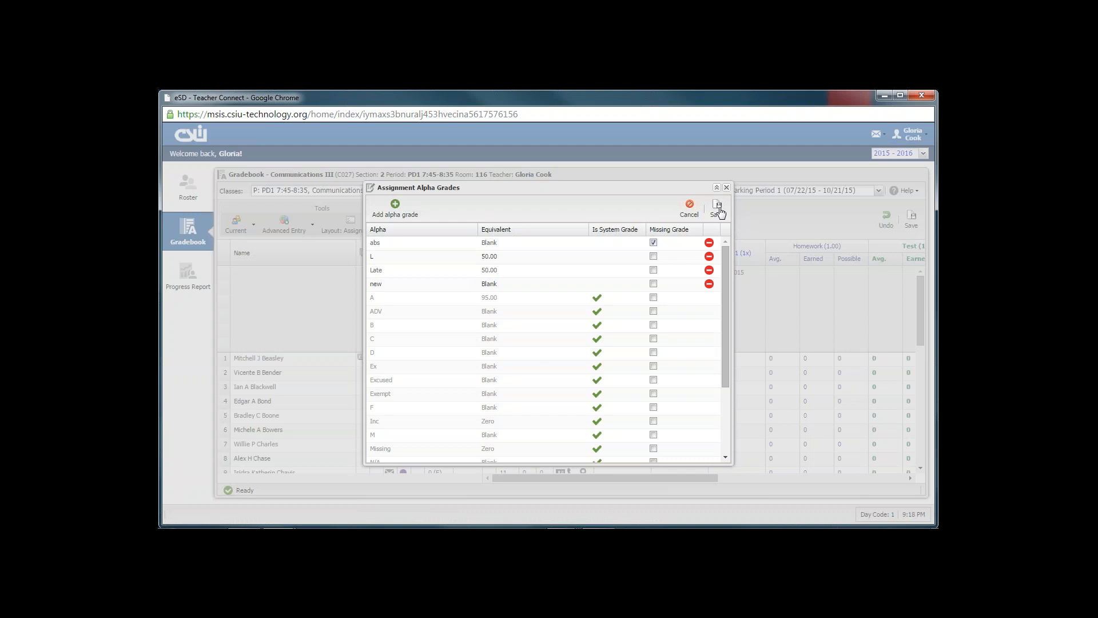
pyautogui.click(718, 210)
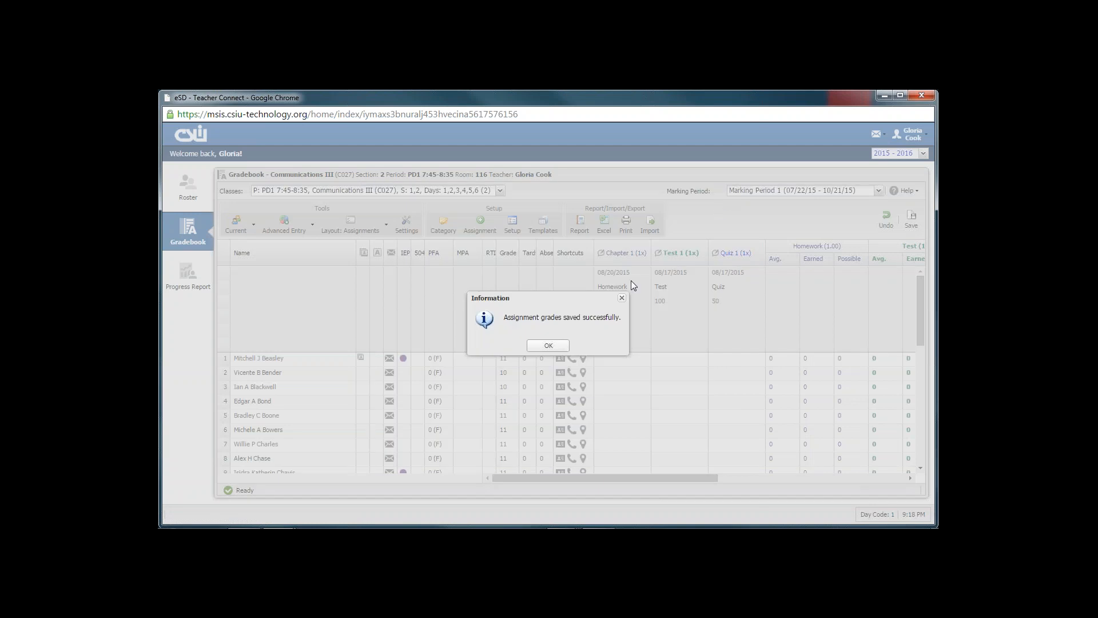
pyautogui.click(548, 345)
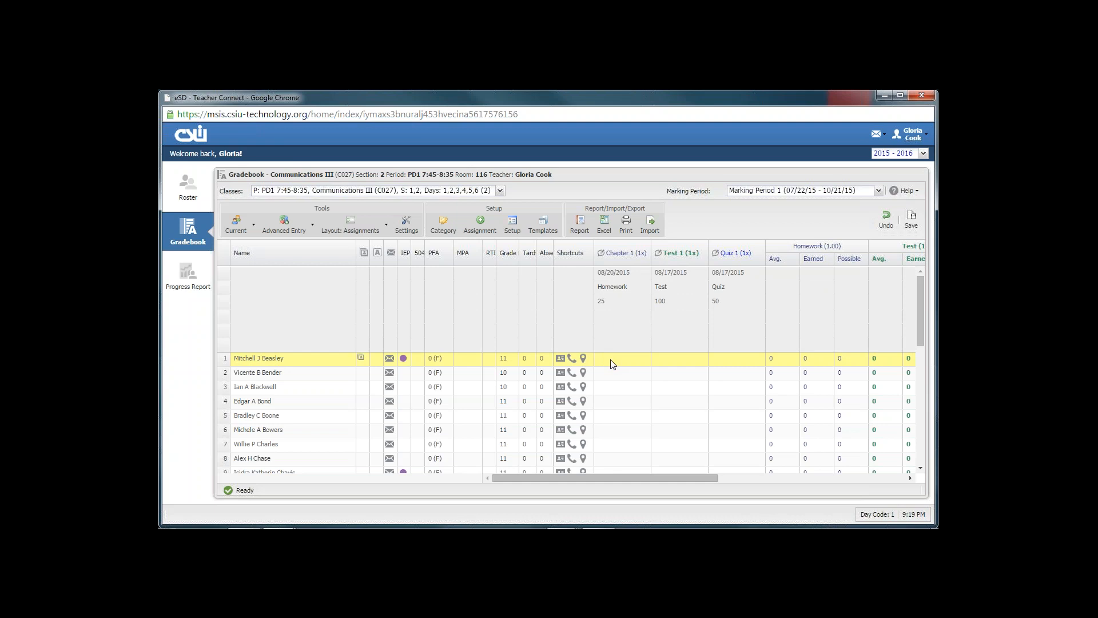
# Step: Switch the gradebook from Advanced Entry to Rapid Entry mode
pyautogui.click(282, 232)
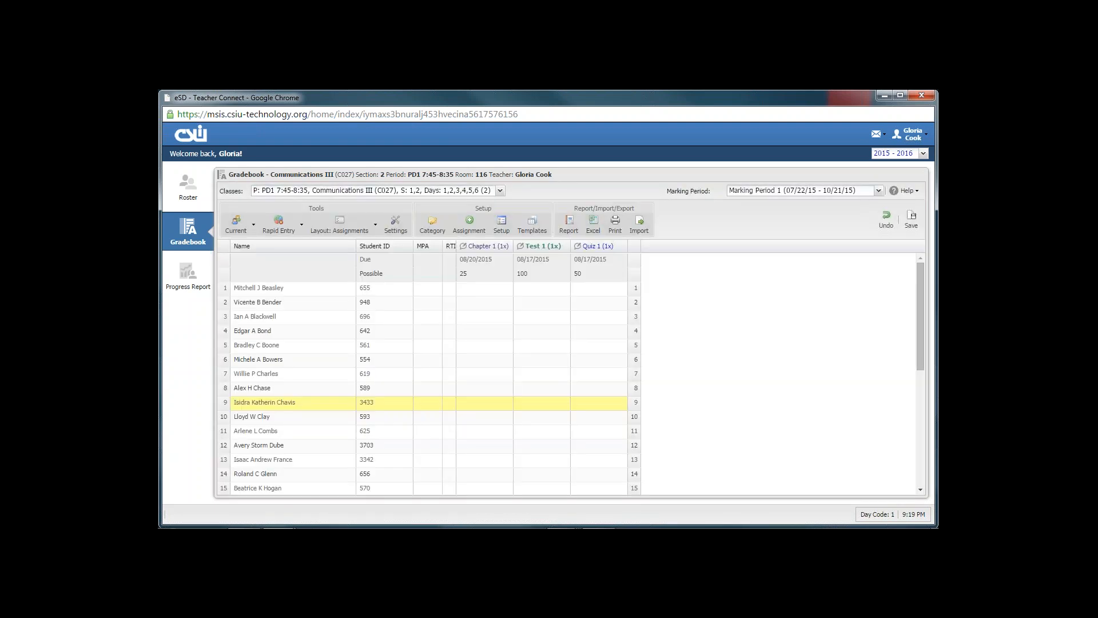
# Step: Hide the MPA and RTI columns from the gradebook grid
pyautogui.click(438, 246)
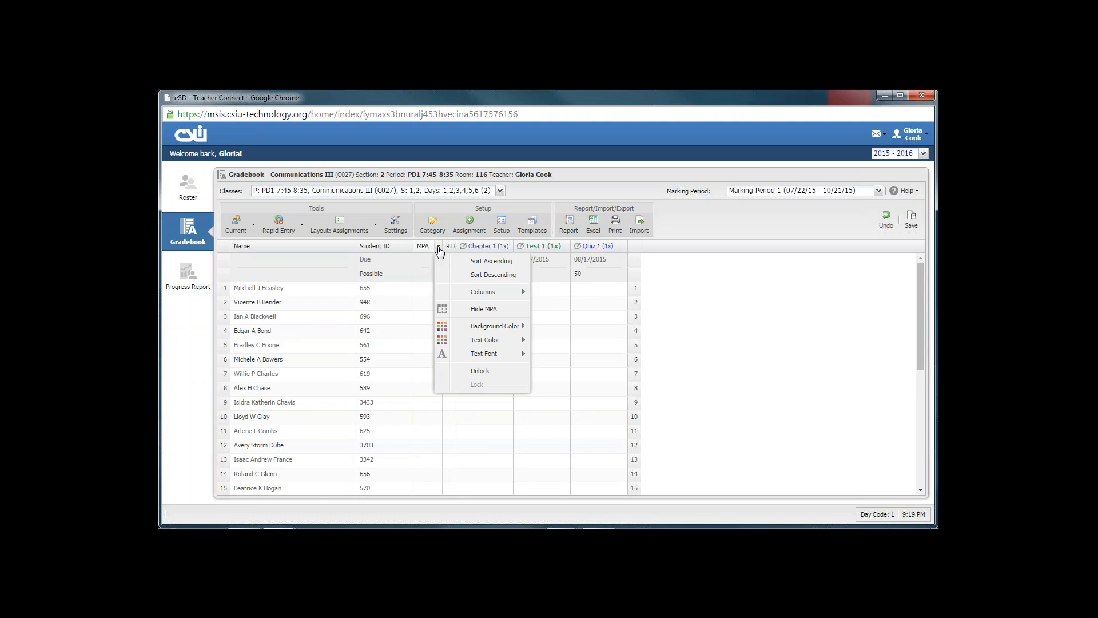
pyautogui.moveTo(483, 291)
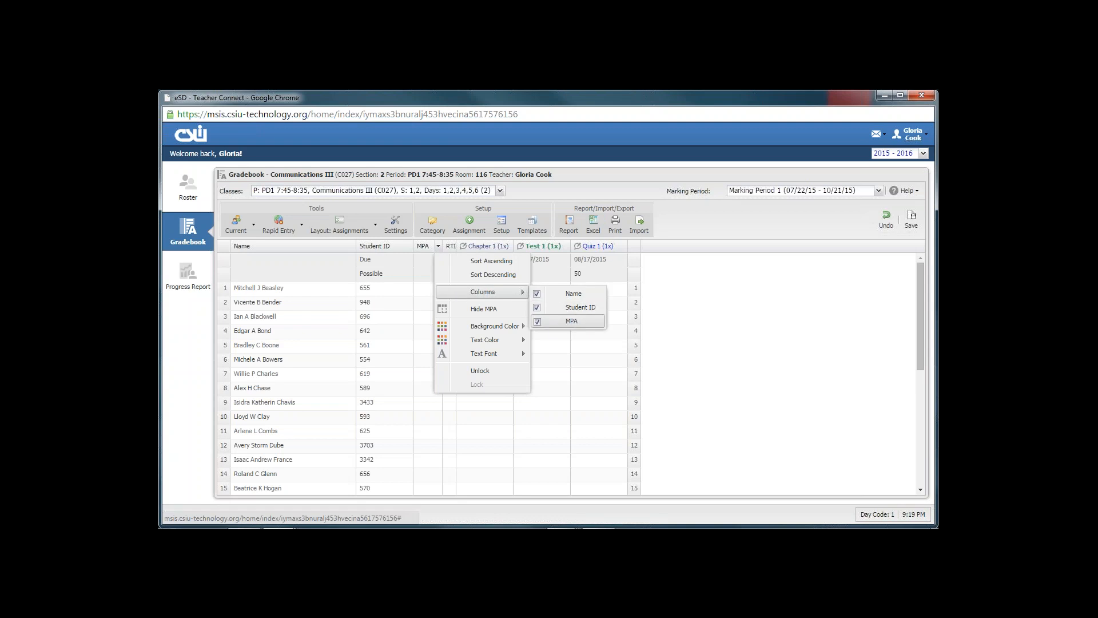
pyautogui.click(538, 322)
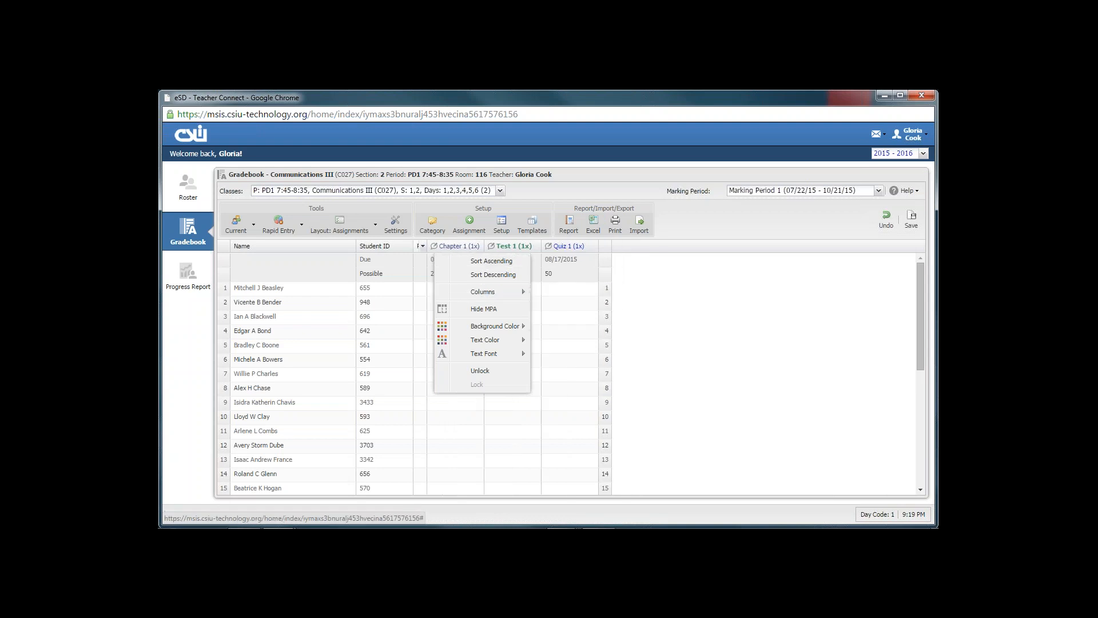
pyautogui.click(422, 246)
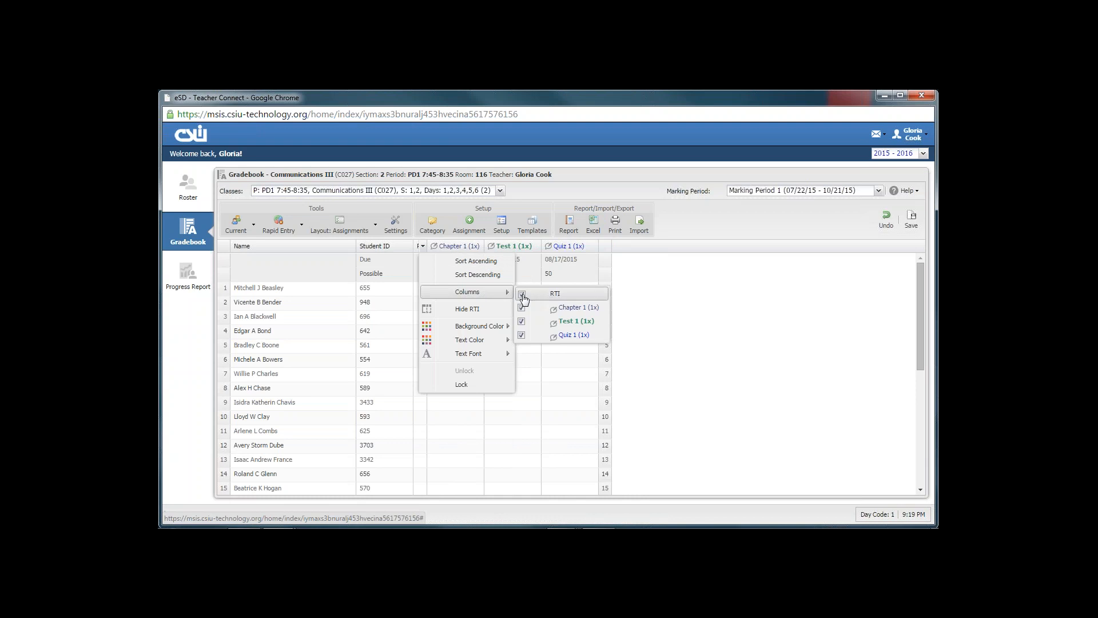
pyautogui.click(522, 293)
pyautogui.click(716, 343)
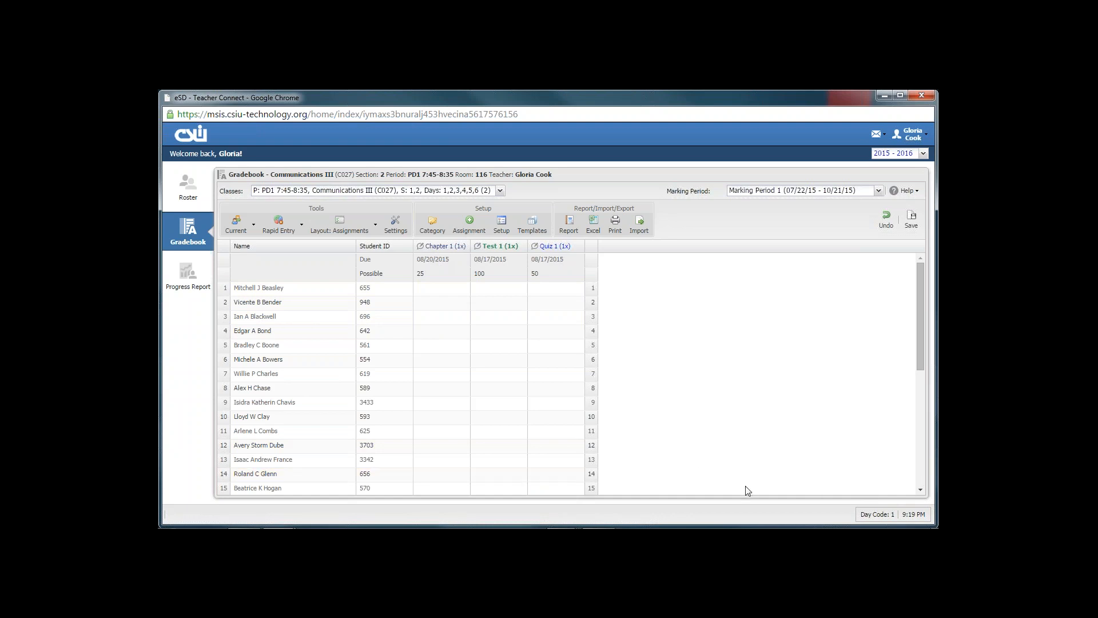
# Step: Enter Chapter 1 scores of Late for the student in row 4, 20 in row 7 and 22 in row 12
pyautogui.click(430, 294)
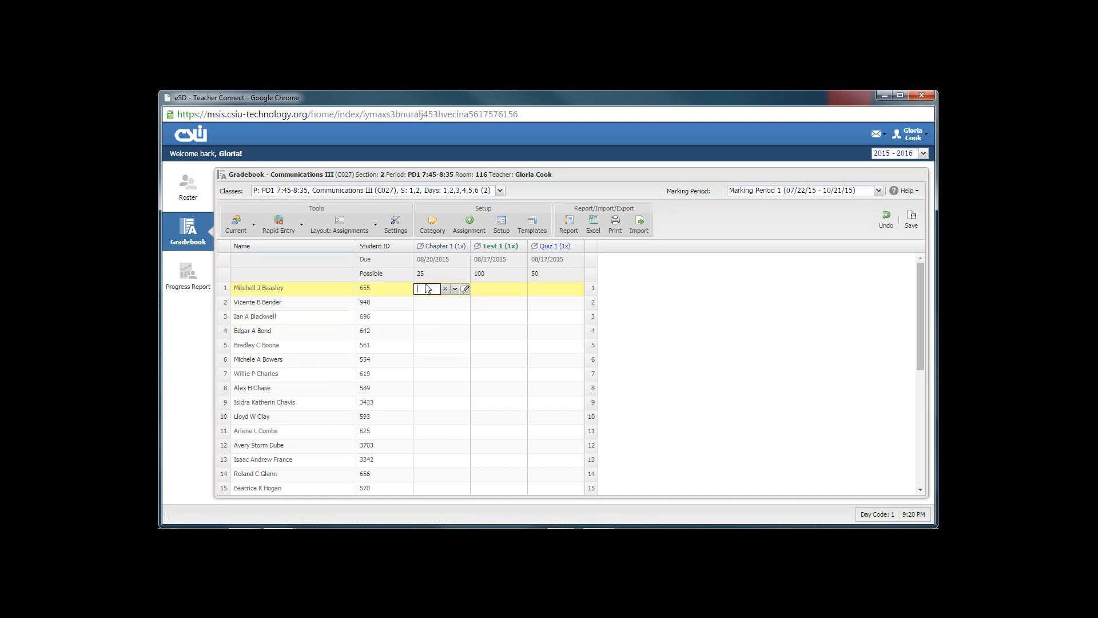
pyautogui.click(426, 334)
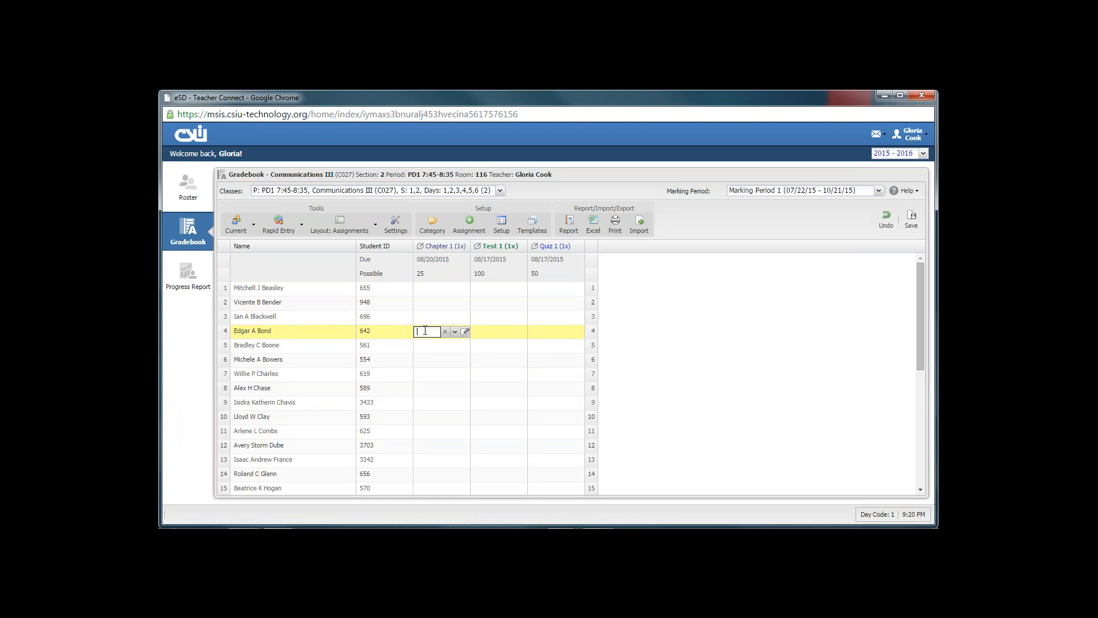
pyautogui.write('Late')
pyautogui.press('Return')
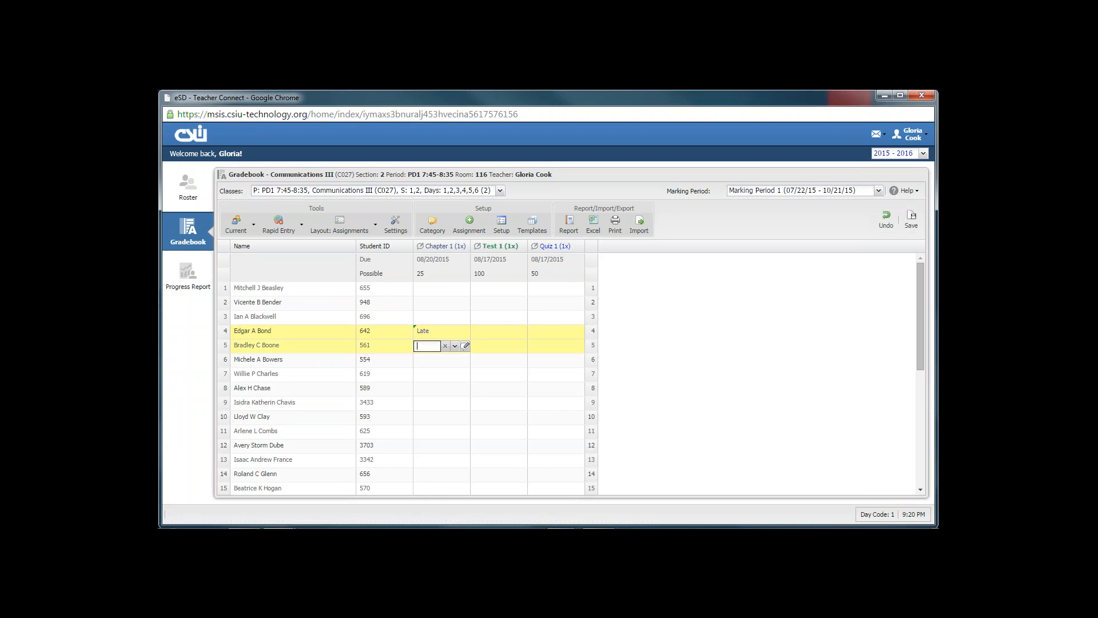
pyautogui.press('Return')
pyautogui.press('Return')
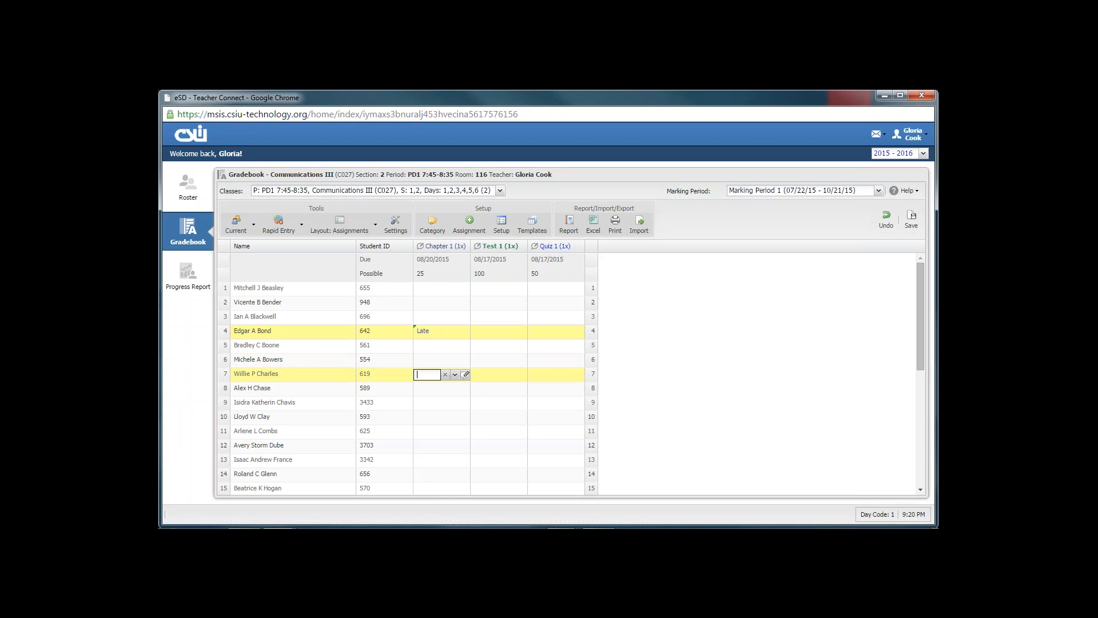
pyautogui.click(440, 450)
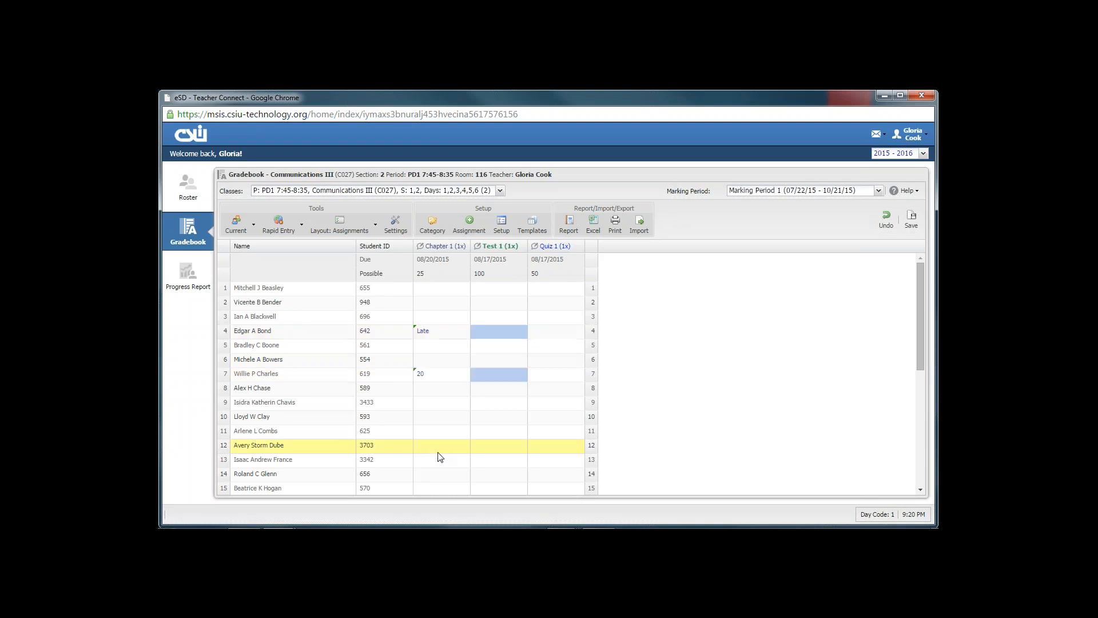
pyautogui.write('22')
# Step: Enter a Chapter 1 score of 25 in row 9 and fill all blank Chapter 1 scores with it
pyautogui.click(424, 404)
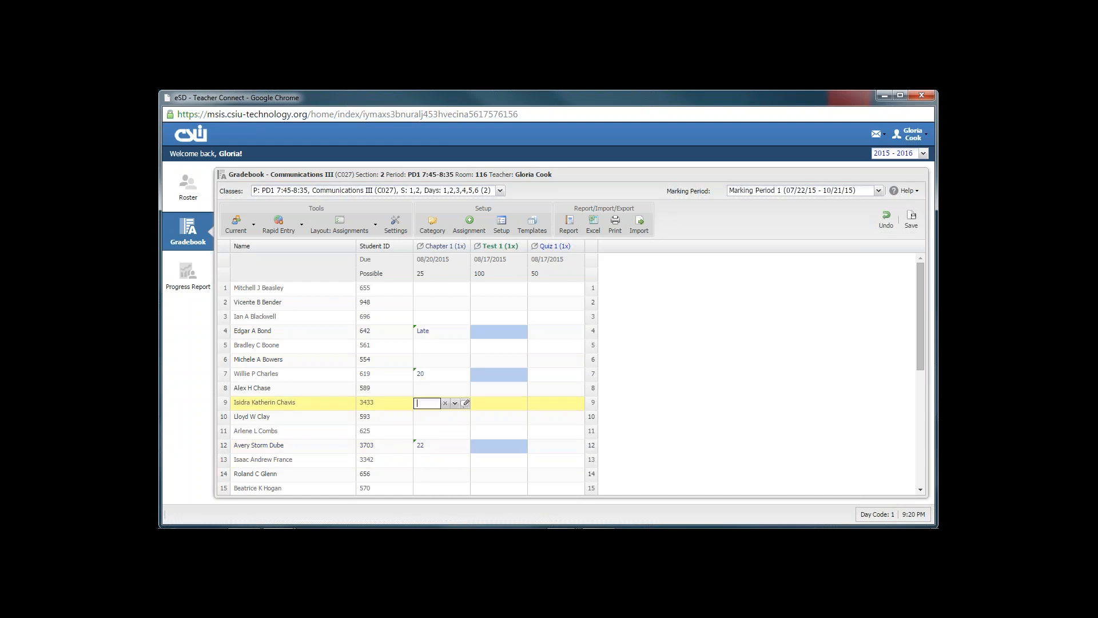
pyautogui.write('25')
pyautogui.click(457, 406)
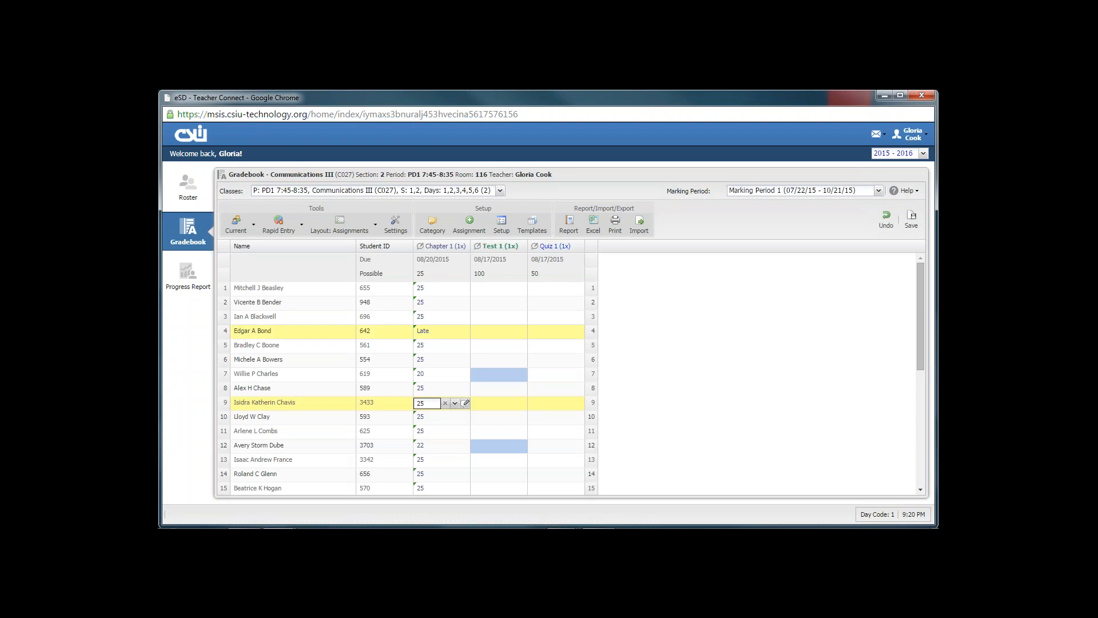
# Step: Add and save the comment "Great job! Keep up the good work!" on the first student's Chapter 1 score
pyautogui.click(427, 287)
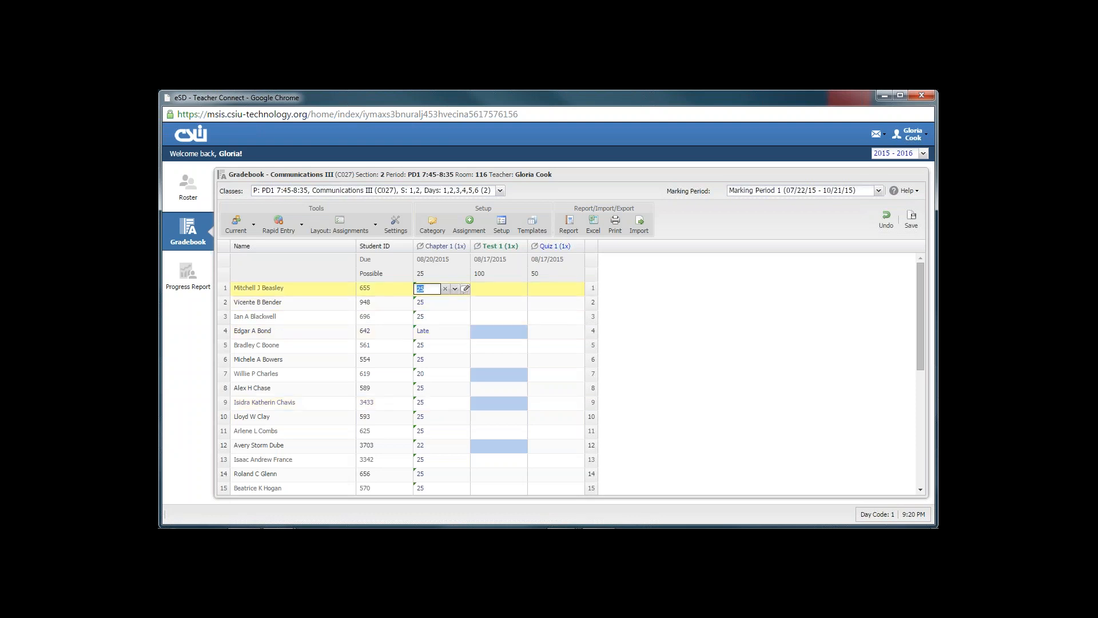
pyautogui.click(434, 289)
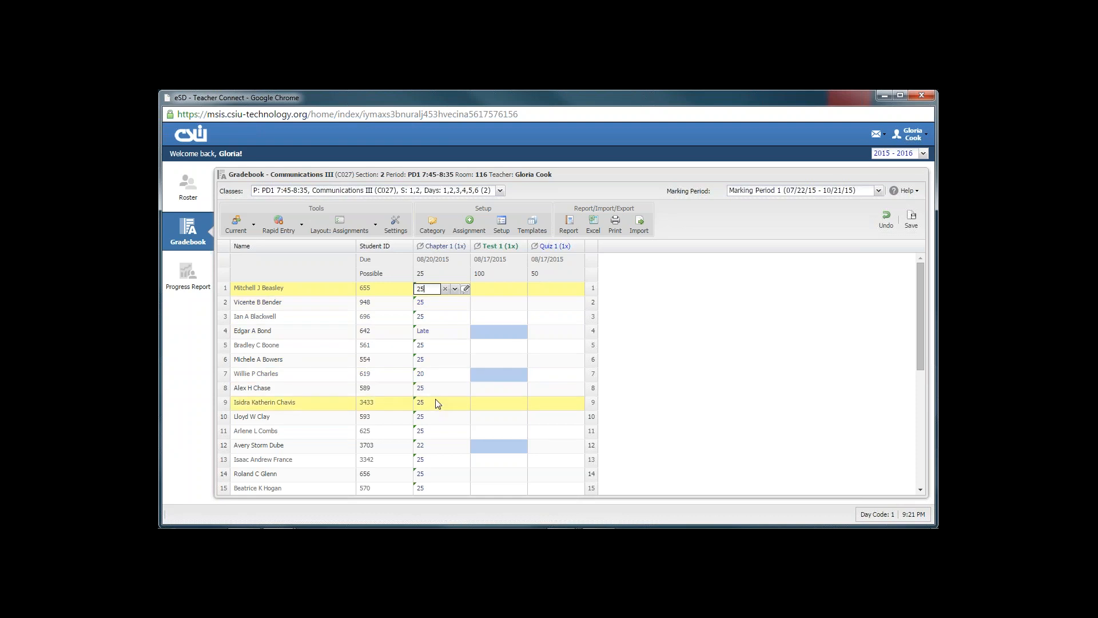
pyautogui.click(466, 289)
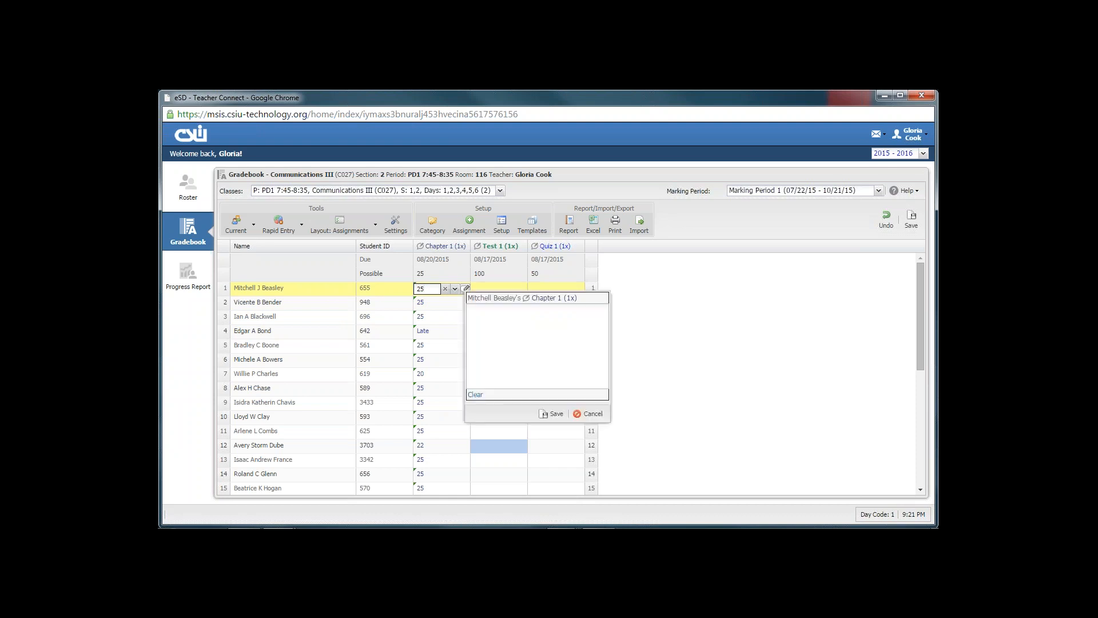
pyautogui.click(492, 332)
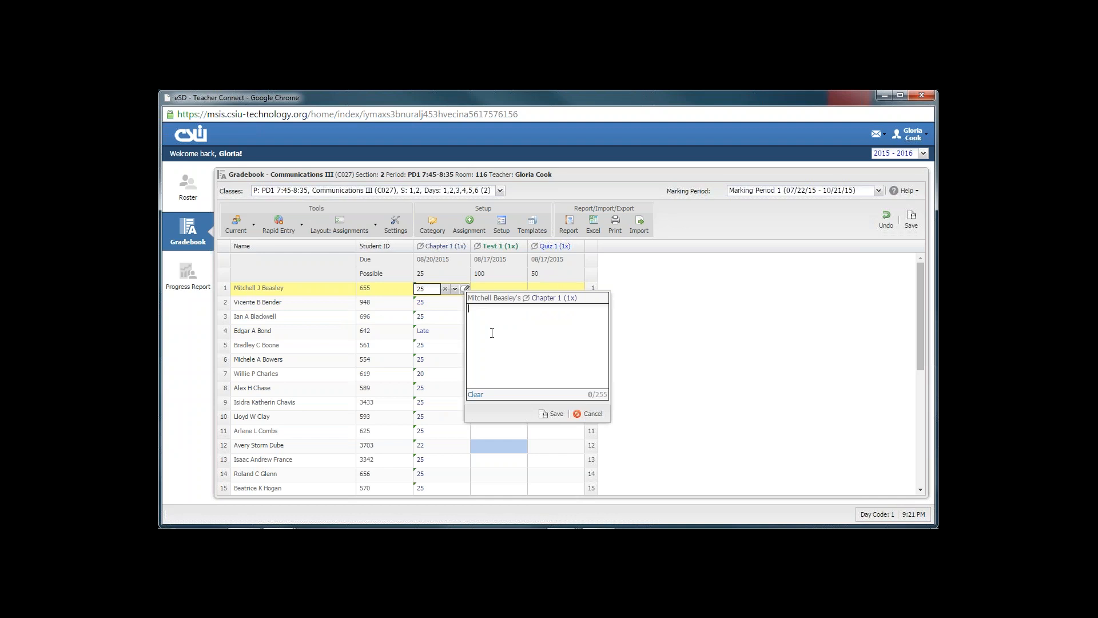
pyautogui.write('Great job!  Keep up the good work!')
pyautogui.click(552, 414)
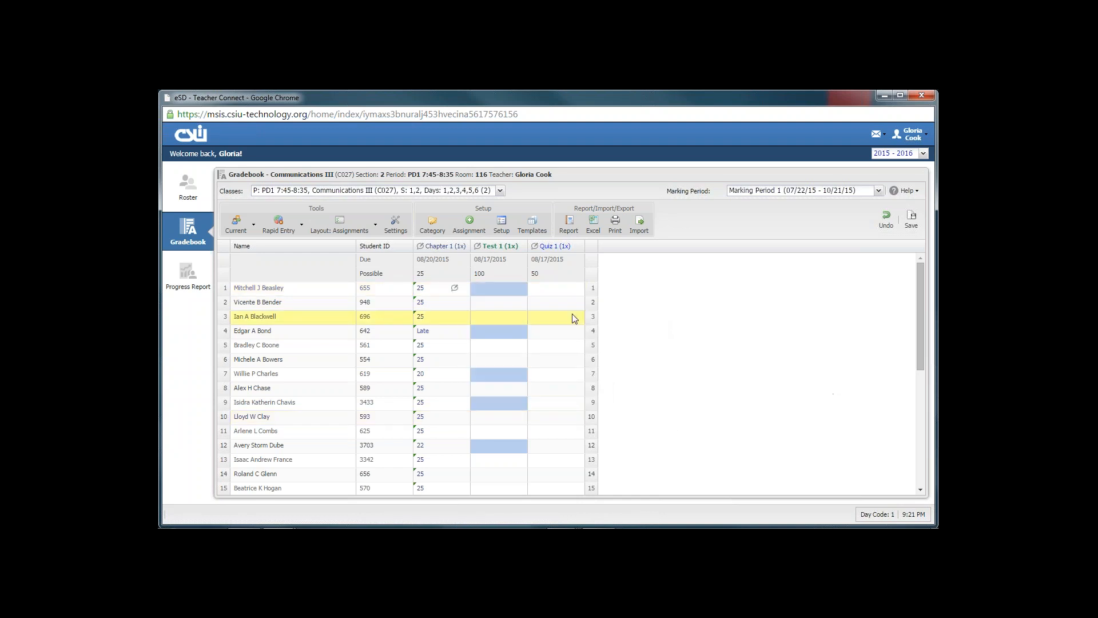
pyautogui.moveTo(456, 292)
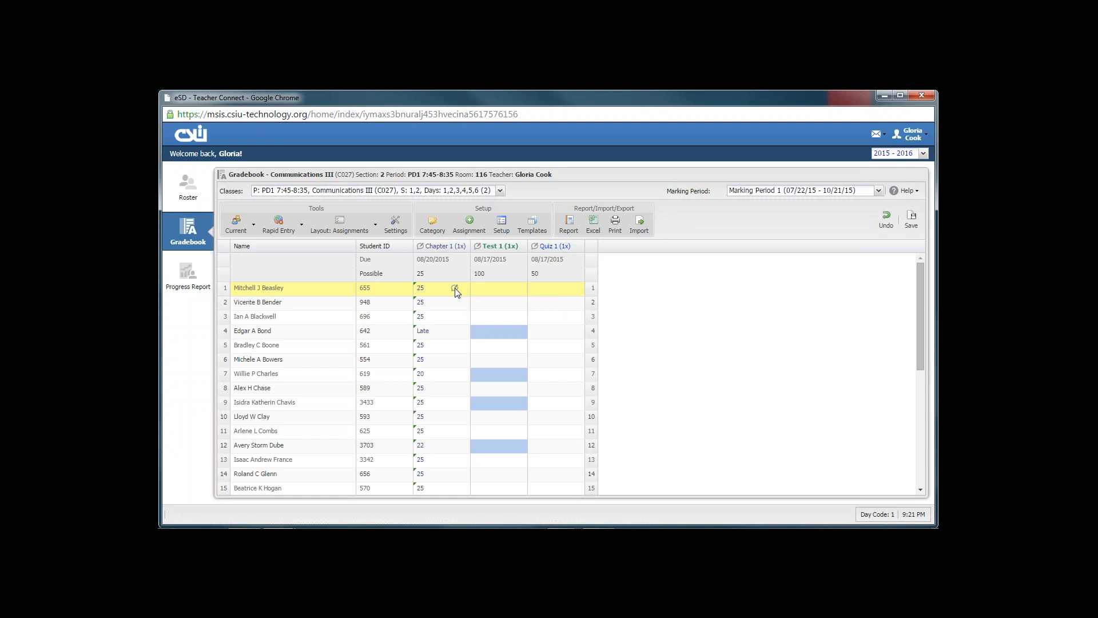
# Step: Enter Test 1 scores of 90, 88, 92 and 85 for the students in rows 1 to 4
pyautogui.click(487, 292)
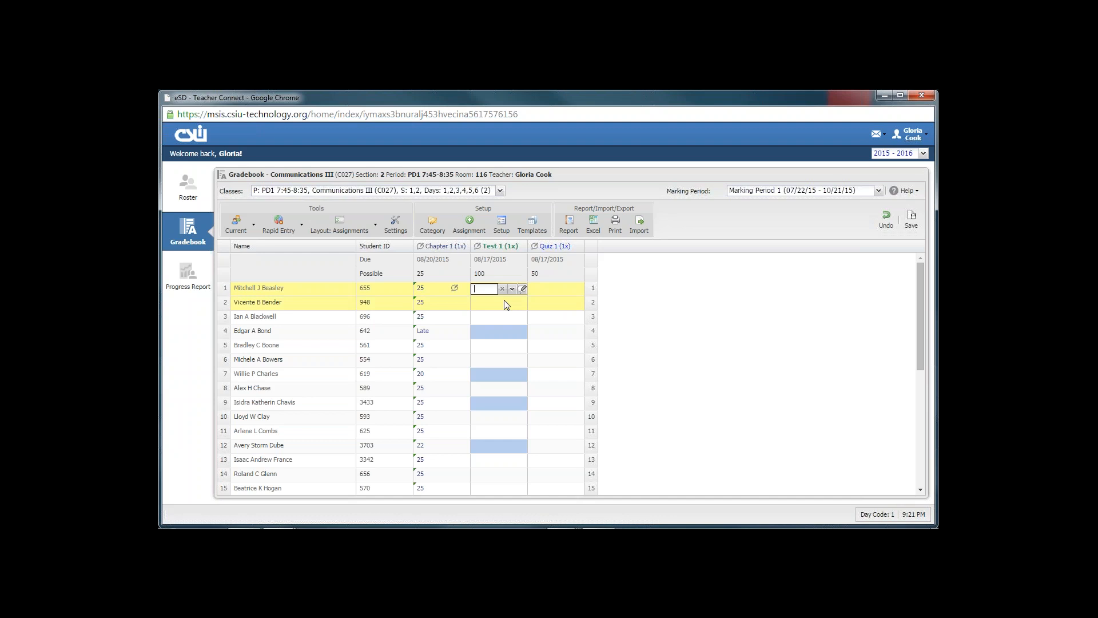
pyautogui.write('90')
pyautogui.press('Return')
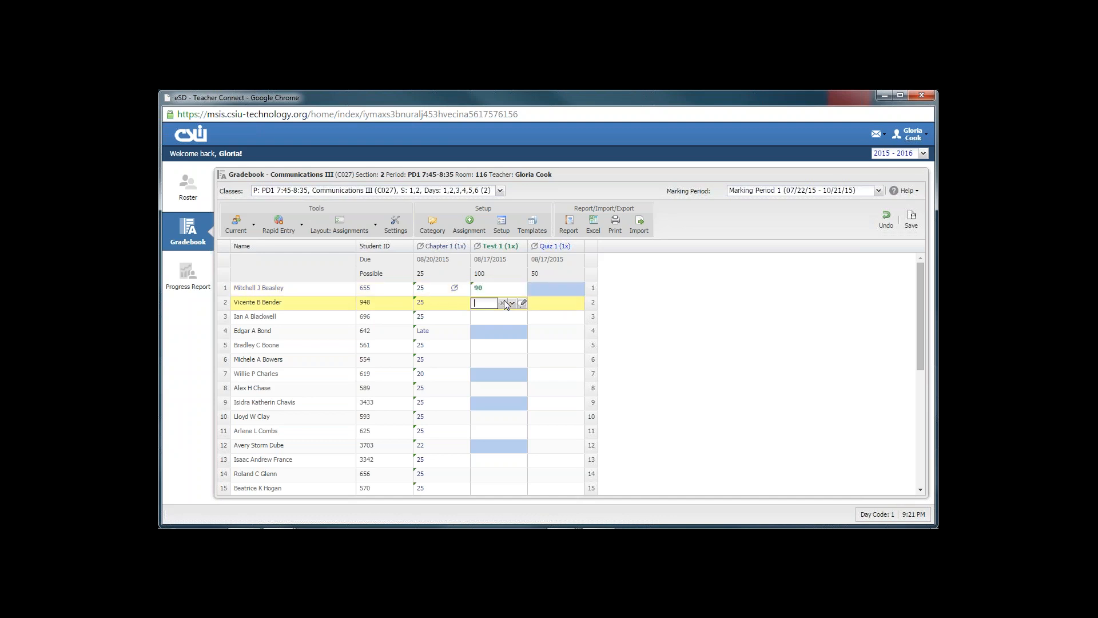
pyautogui.write('88')
pyautogui.press('Return')
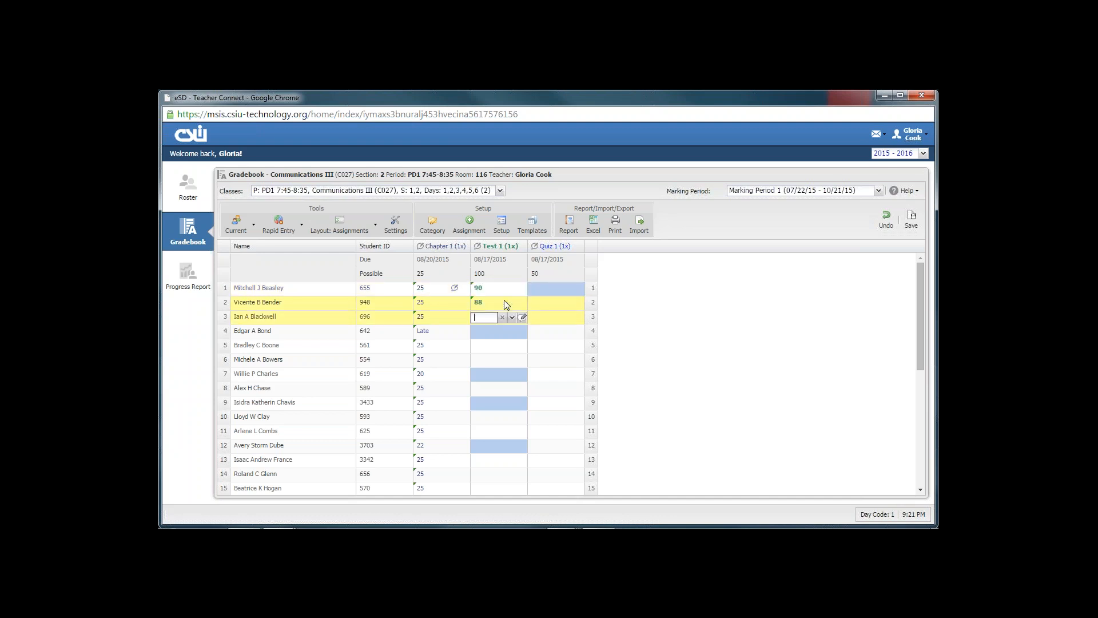
pyautogui.write('92')
pyautogui.press('Return')
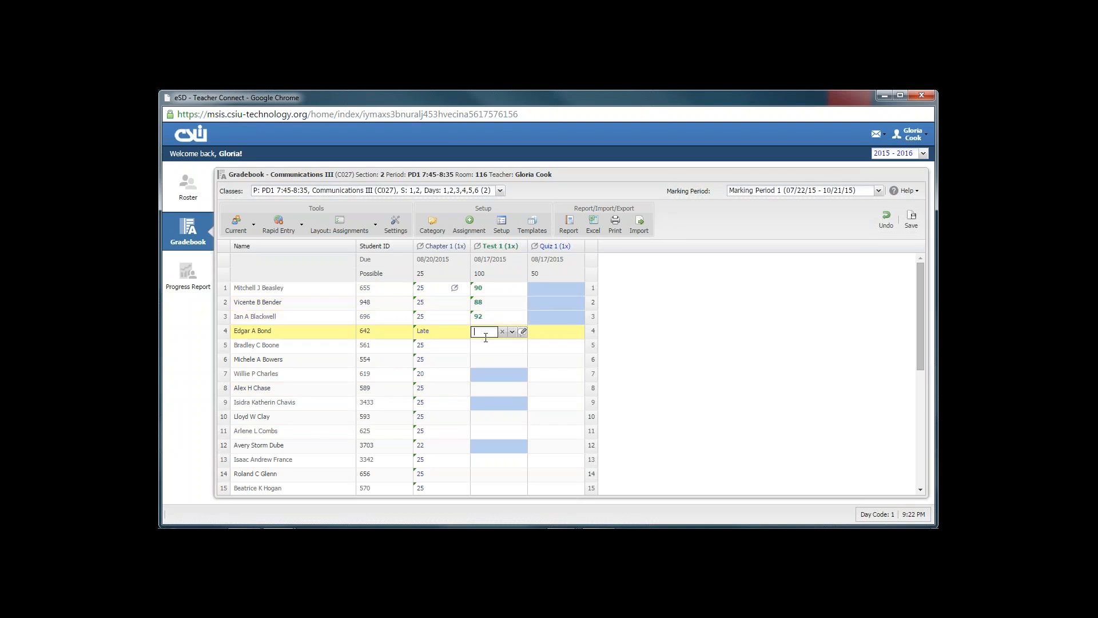
pyautogui.write('85')
pyautogui.press('Return')
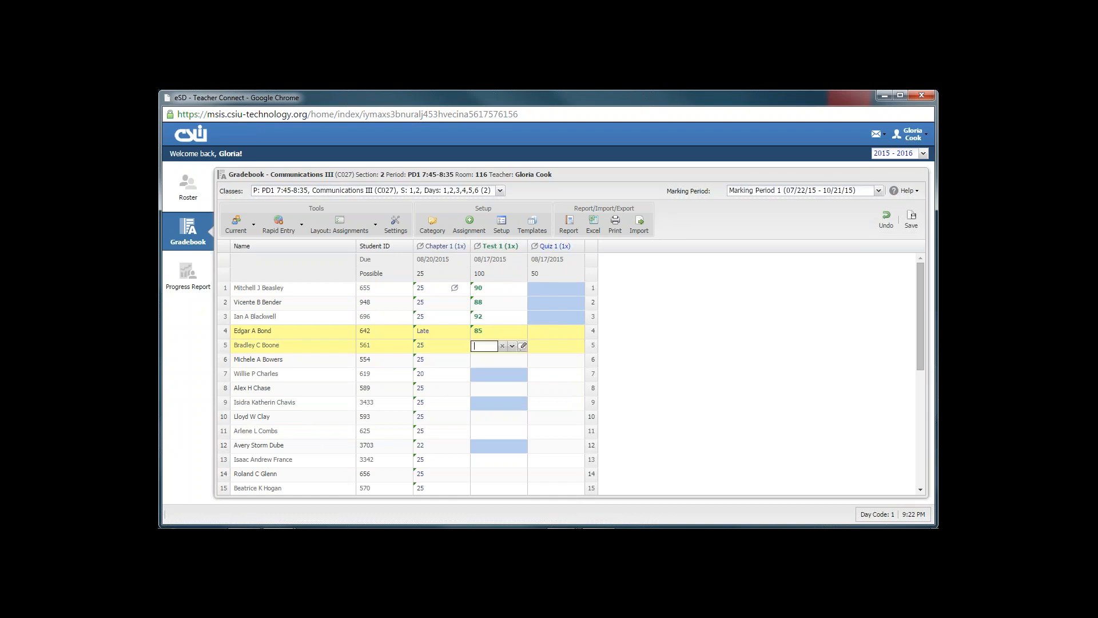
# Step: Enter 100 as the row 5 Test 1 score, fill the remaining blank Test 1 scores with it, and save the gradebook
pyautogui.write('100')
pyautogui.click(513, 345)
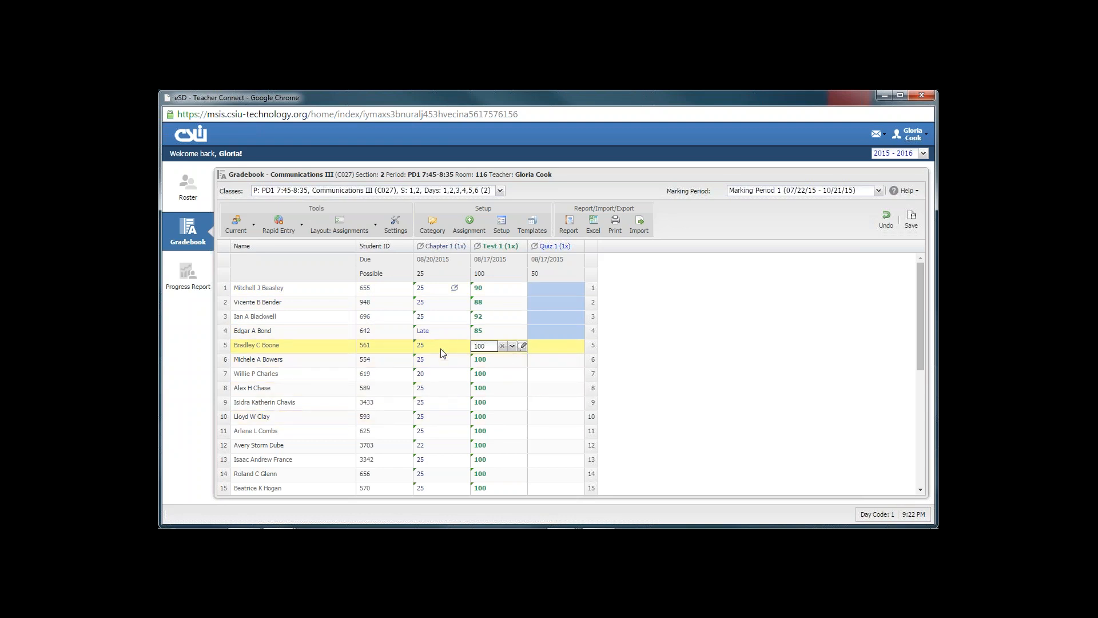
pyautogui.doubleClick(491, 347)
pyautogui.click(912, 227)
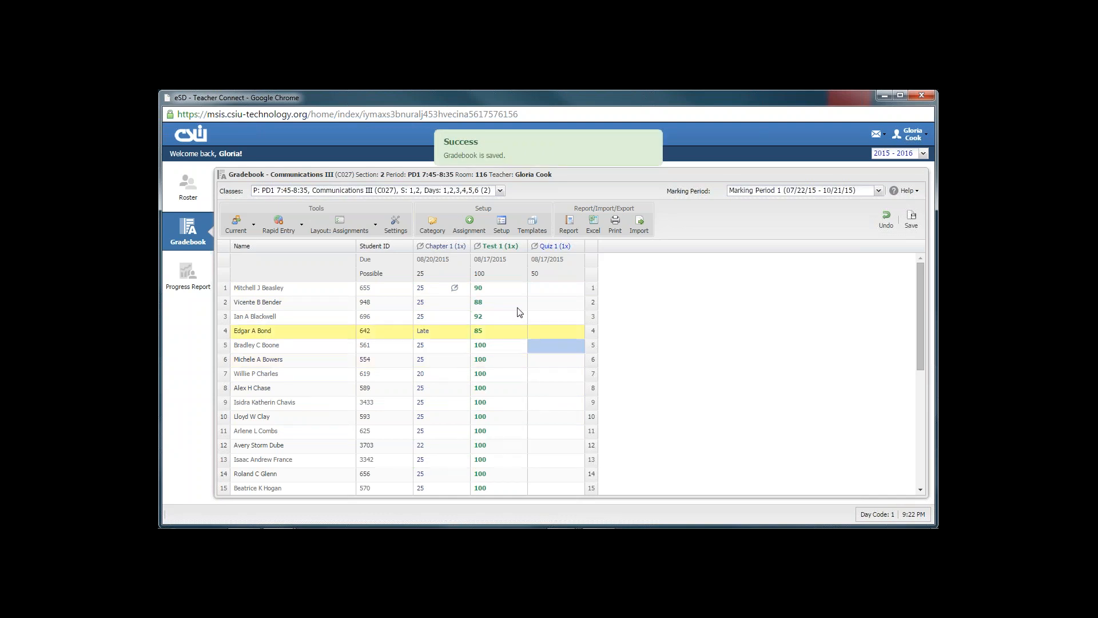
# Step: Enter Quiz 1 scores of 50 for the student in row 1 and 49 for the student in row 2
pyautogui.click(536, 292)
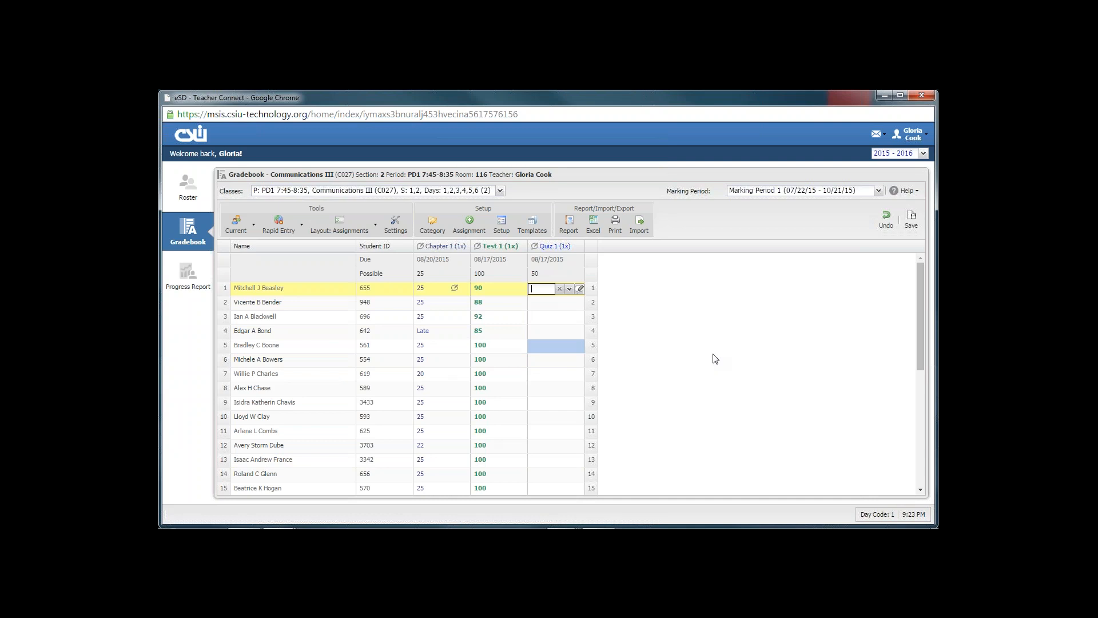
pyautogui.write('50')
pyautogui.press('Return')
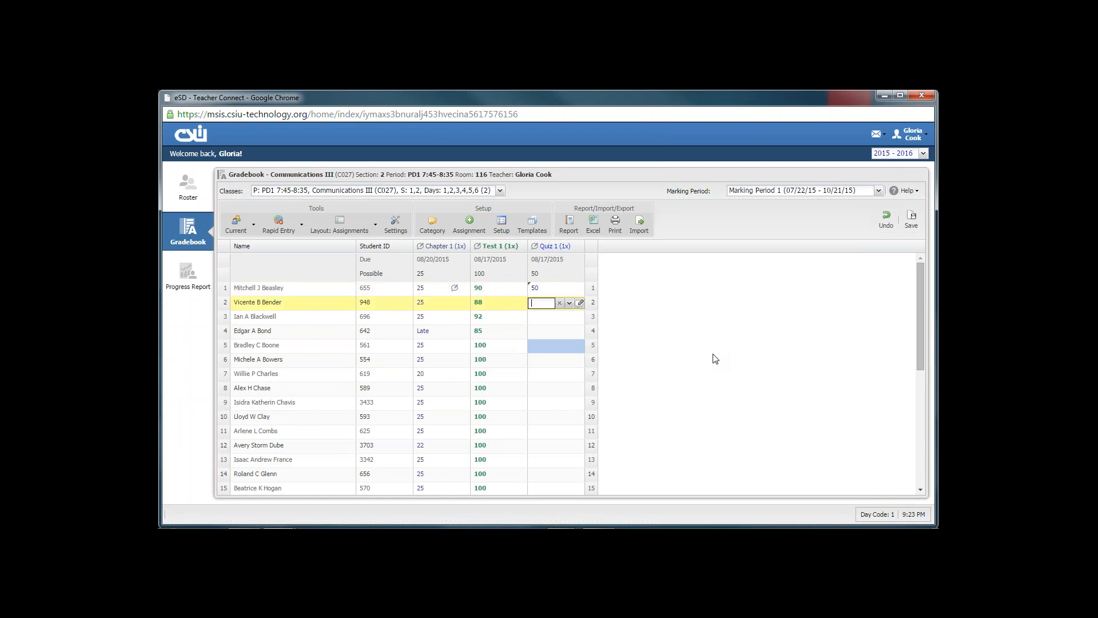
pyautogui.press('Return')
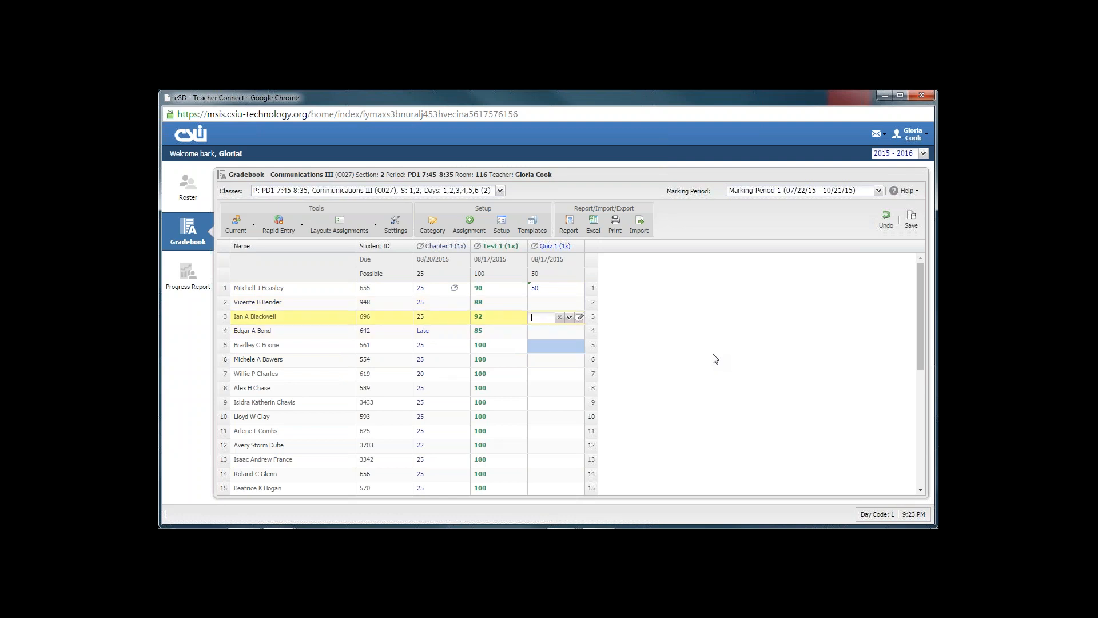
pyautogui.press('Up')
pyautogui.press('Up')
pyautogui.press('Return')
pyautogui.write('4')
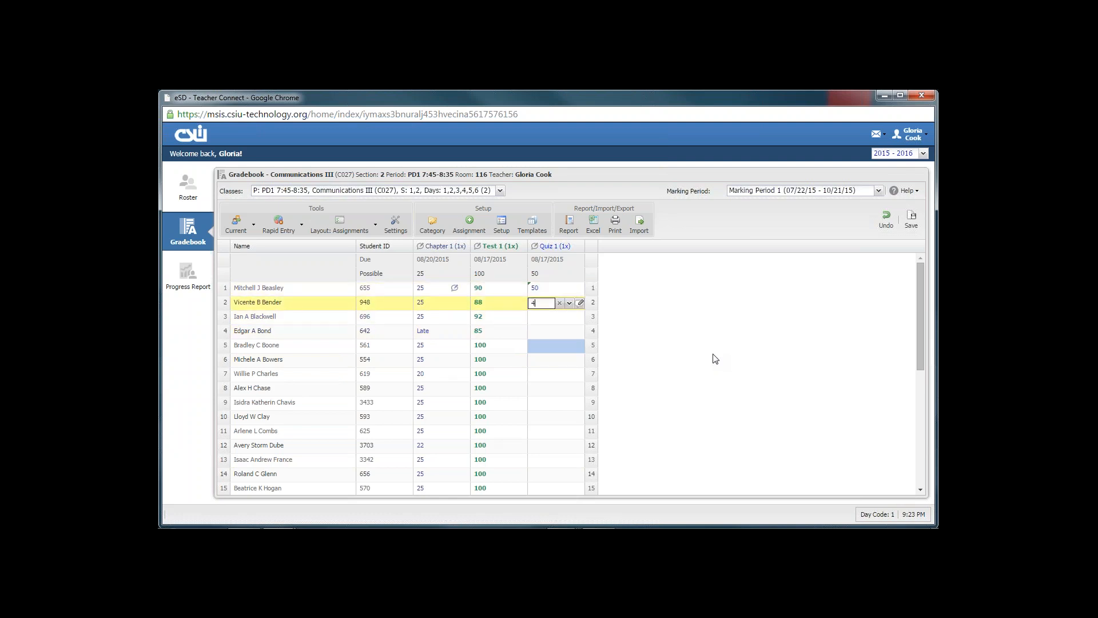
pyautogui.write('9')
pyautogui.press('Return')
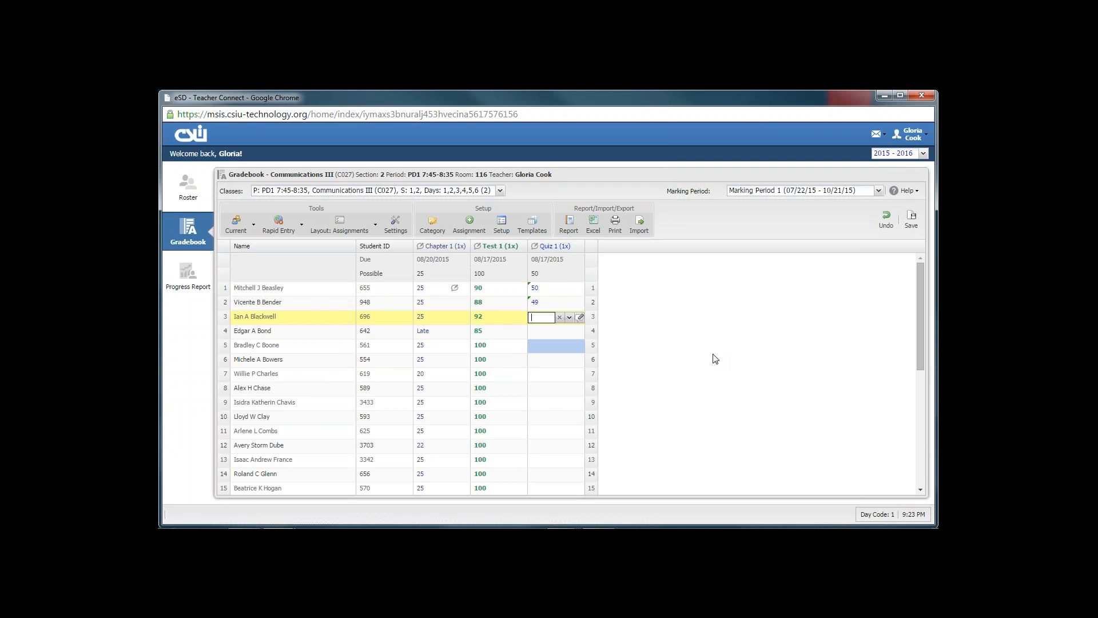
pyautogui.press('Tab')
pyautogui.click(703, 346)
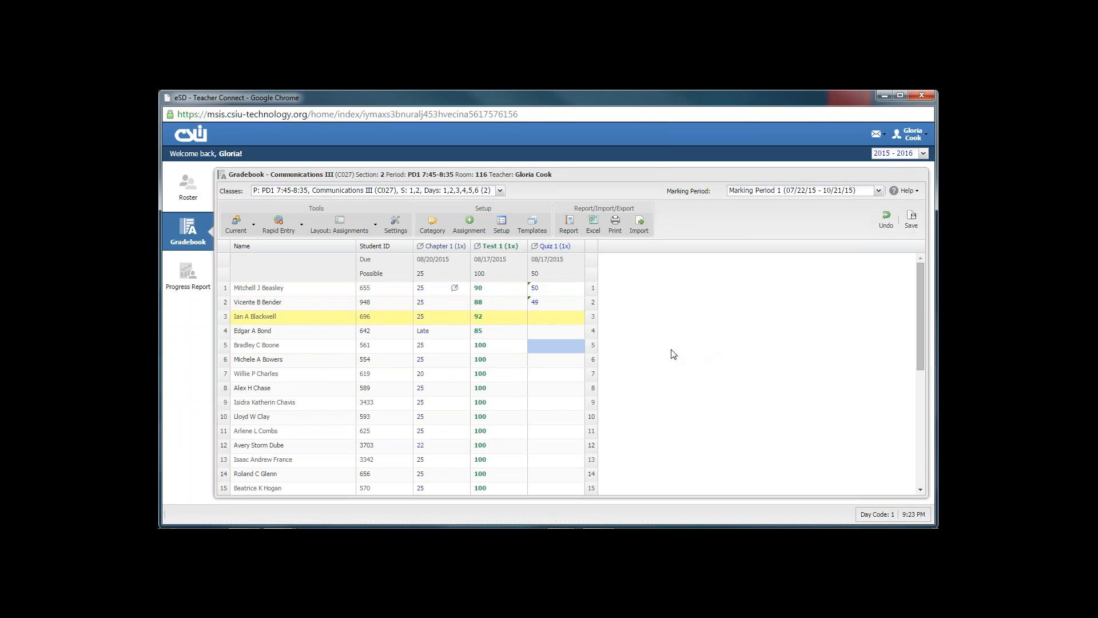
# Step: Fill all blank Quiz 1 scores with the first student's 50 and save the gradebook
pyautogui.click(561, 318)
pyautogui.click(542, 288)
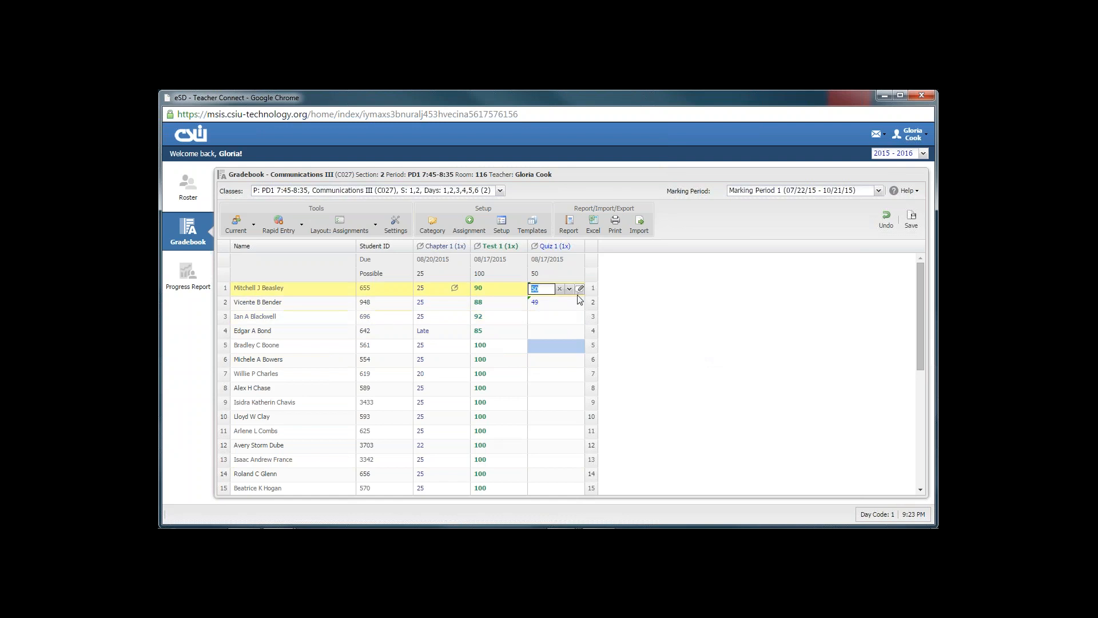
pyautogui.click(569, 289)
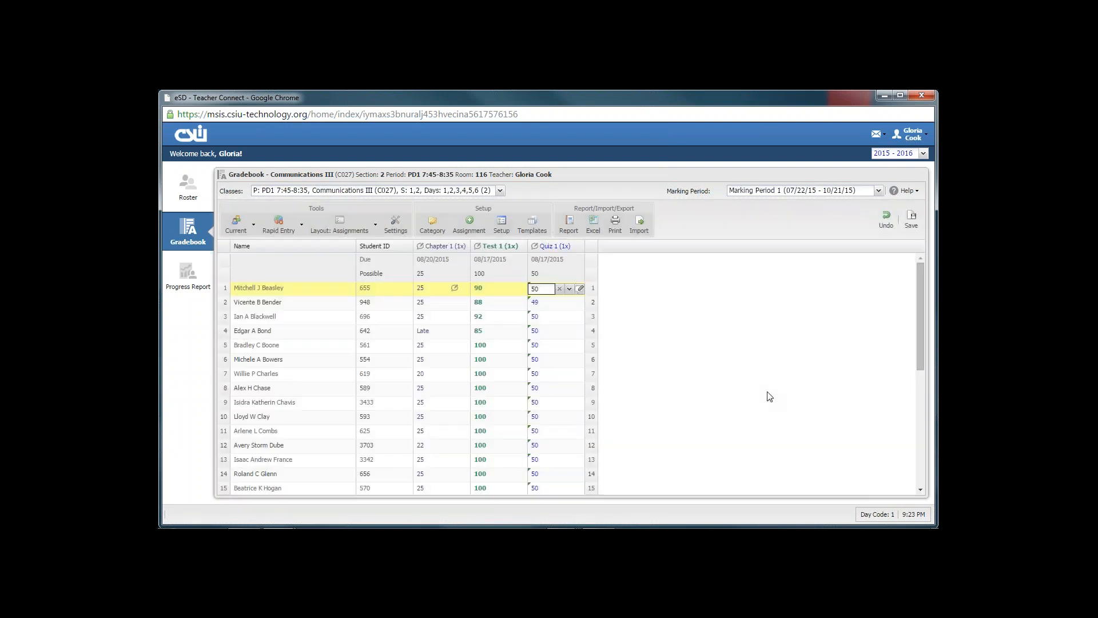
pyautogui.click(909, 222)
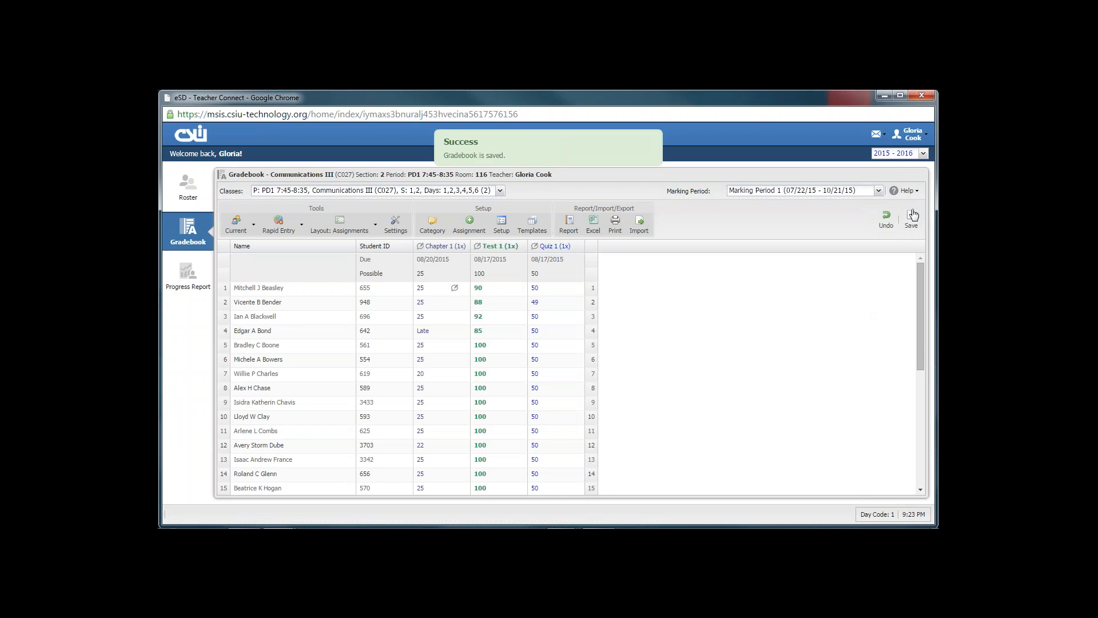
# Step: Erase all scores in the Quiz 1 column
pyautogui.click(580, 246)
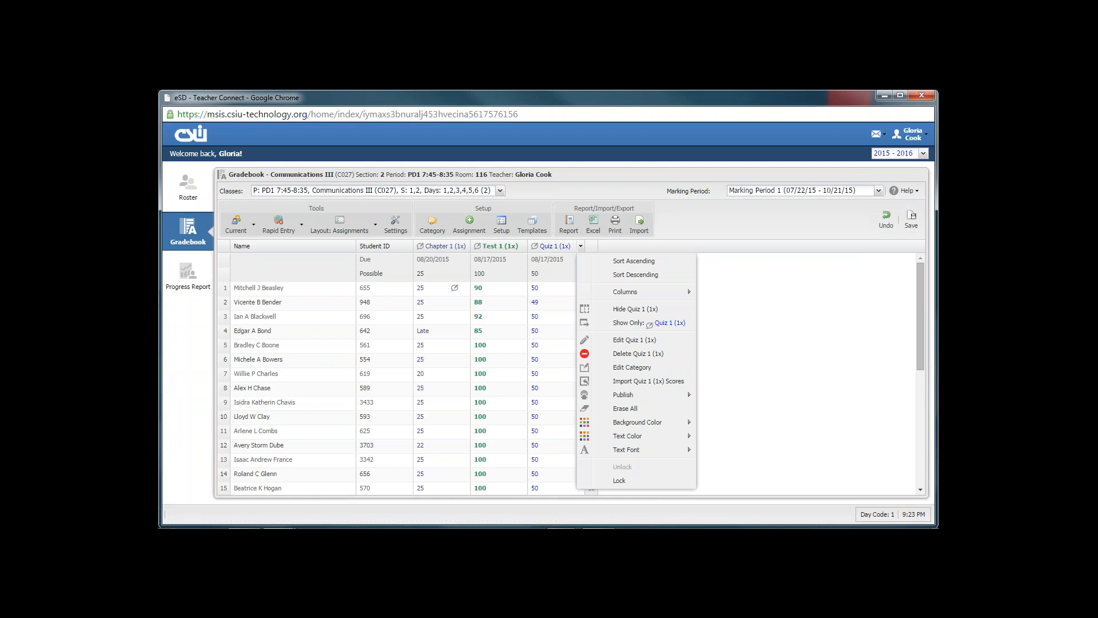
pyautogui.click(869, 334)
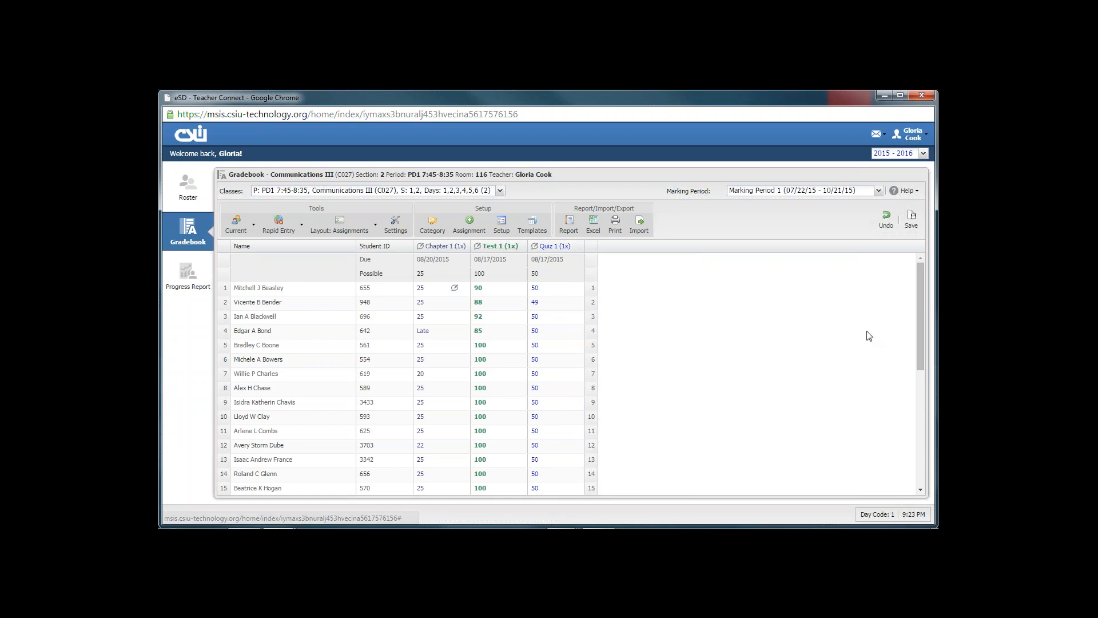
pyautogui.click(581, 249)
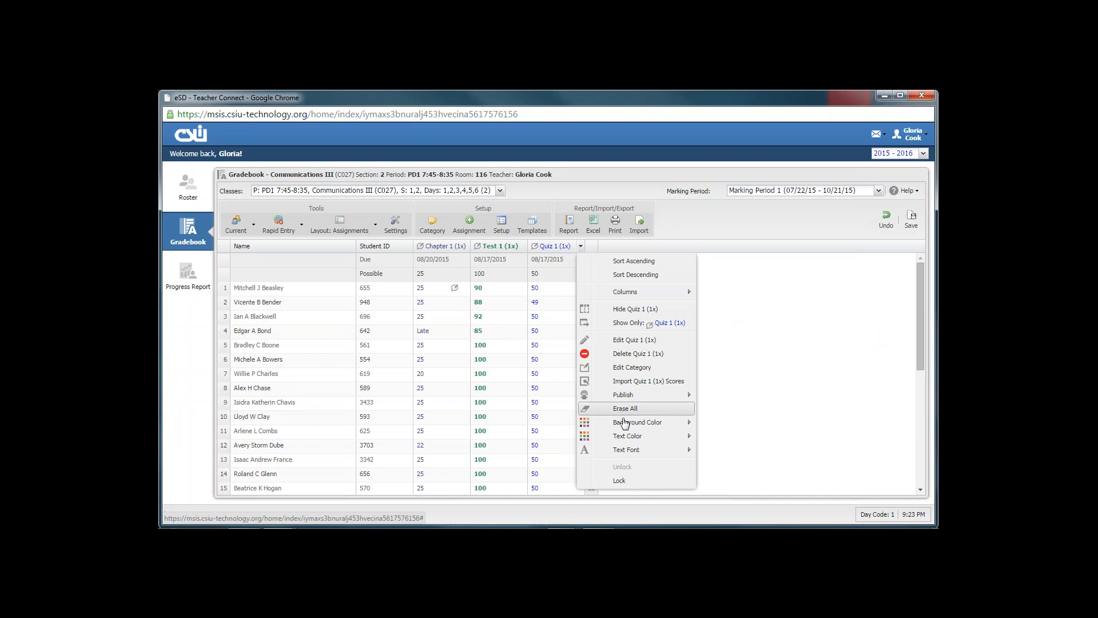
pyautogui.moveTo(627, 436)
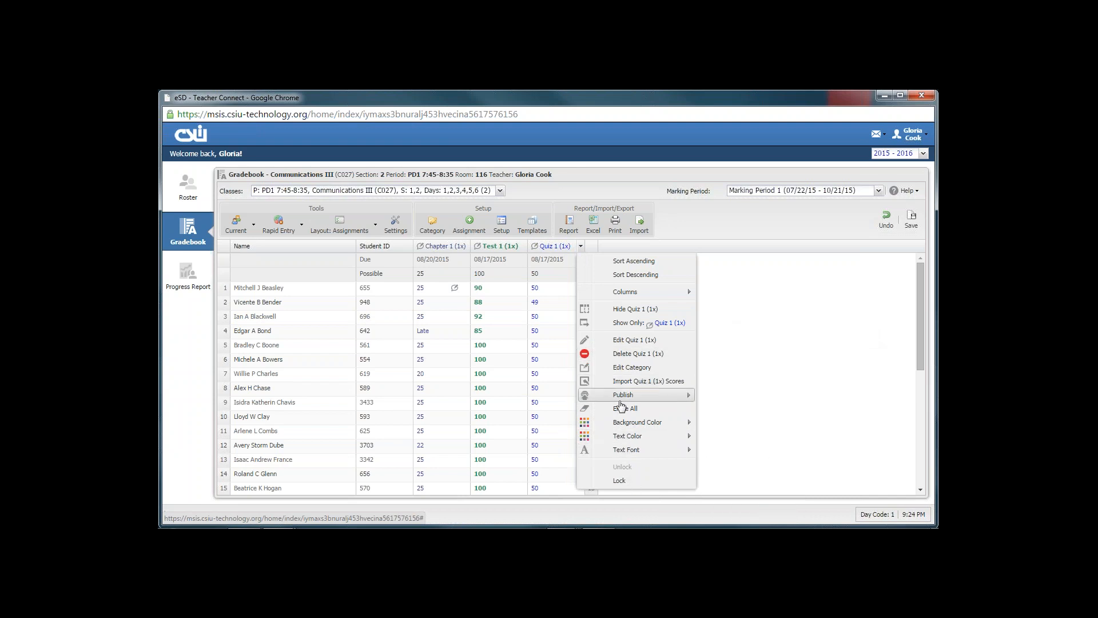
pyautogui.click(623, 409)
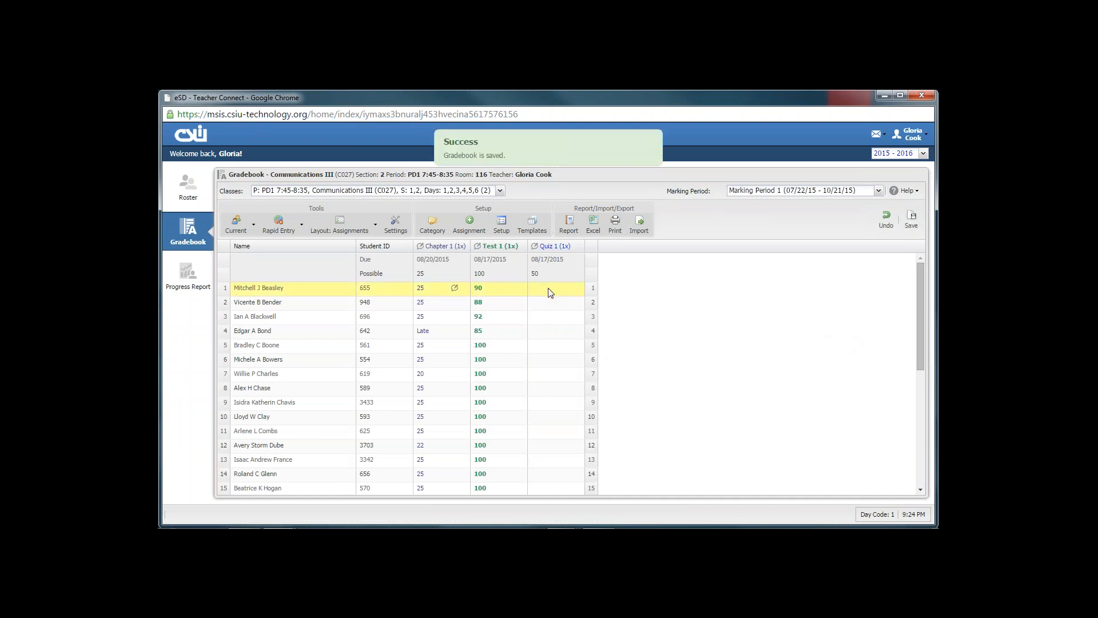
# Step: Enter Quiz 1 scores of 50 for the student in row 1 and 45 for the student in row 2
pyautogui.click(548, 290)
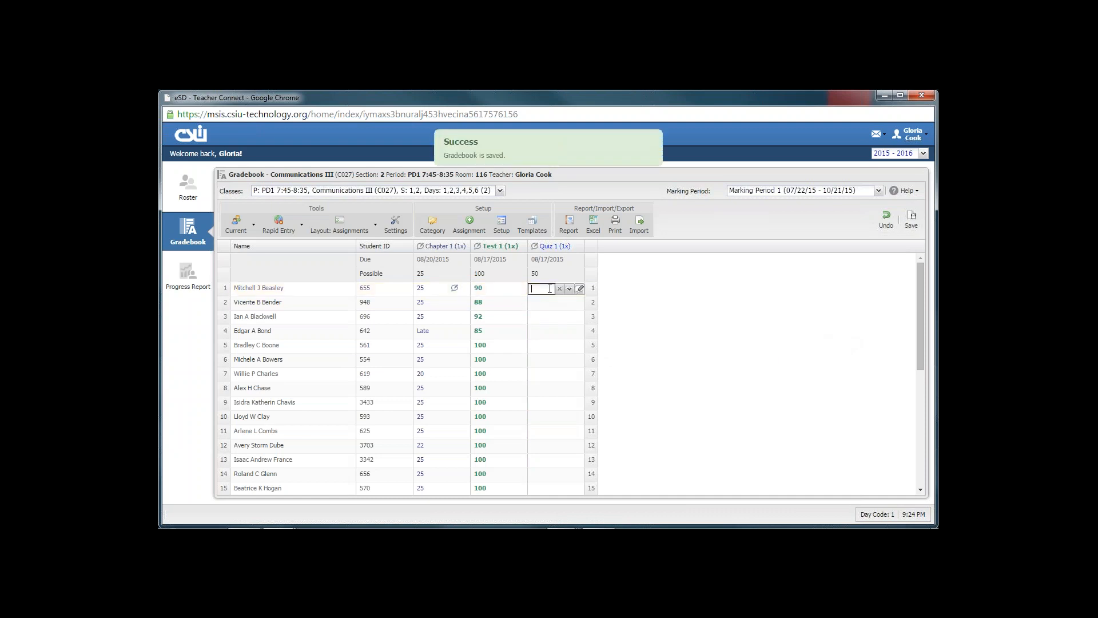
pyautogui.write('50')
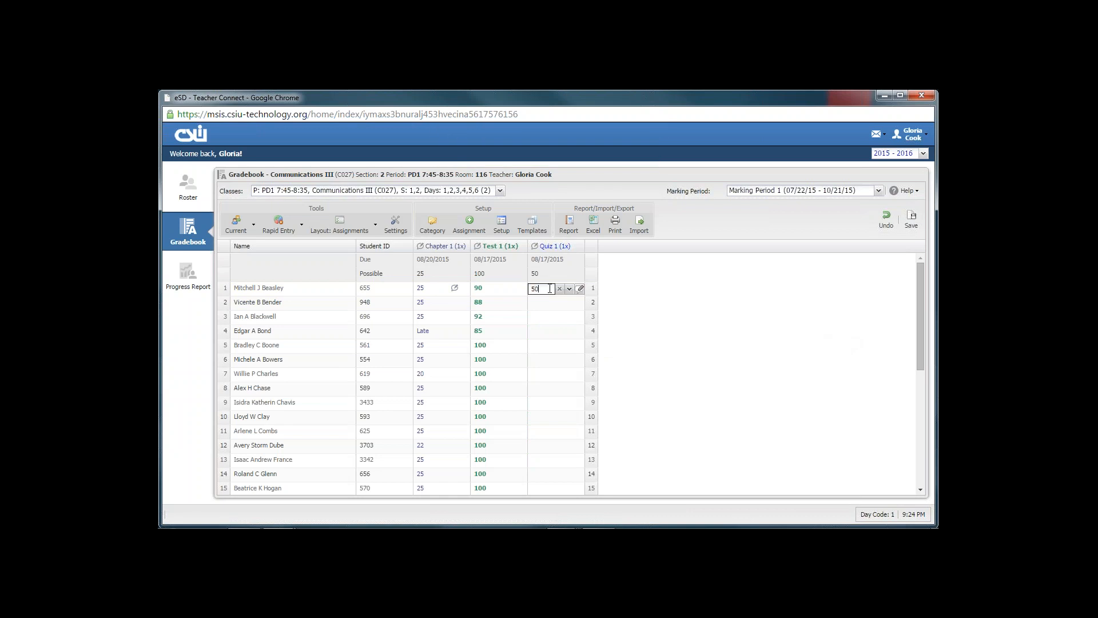
pyautogui.press('Return')
pyautogui.write('45')
pyautogui.press('Return')
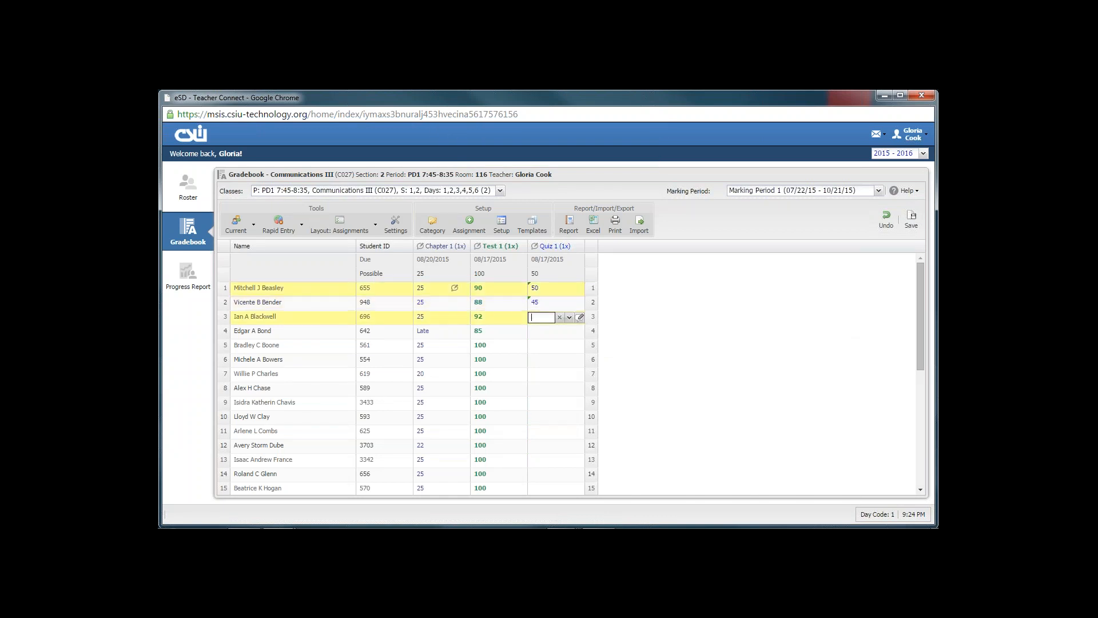
# Step: Enter 50 as the row 3 Quiz 1 score, fill the blank scores with it, undo the last change and check the column
pyautogui.write('50')
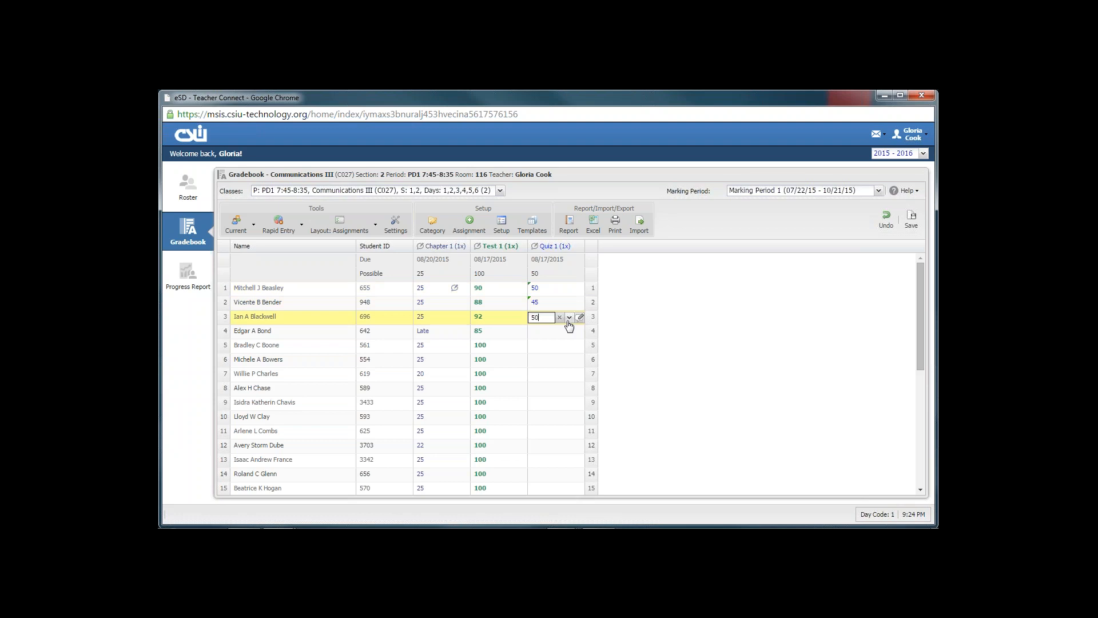
pyautogui.click(569, 317)
pyautogui.click(887, 224)
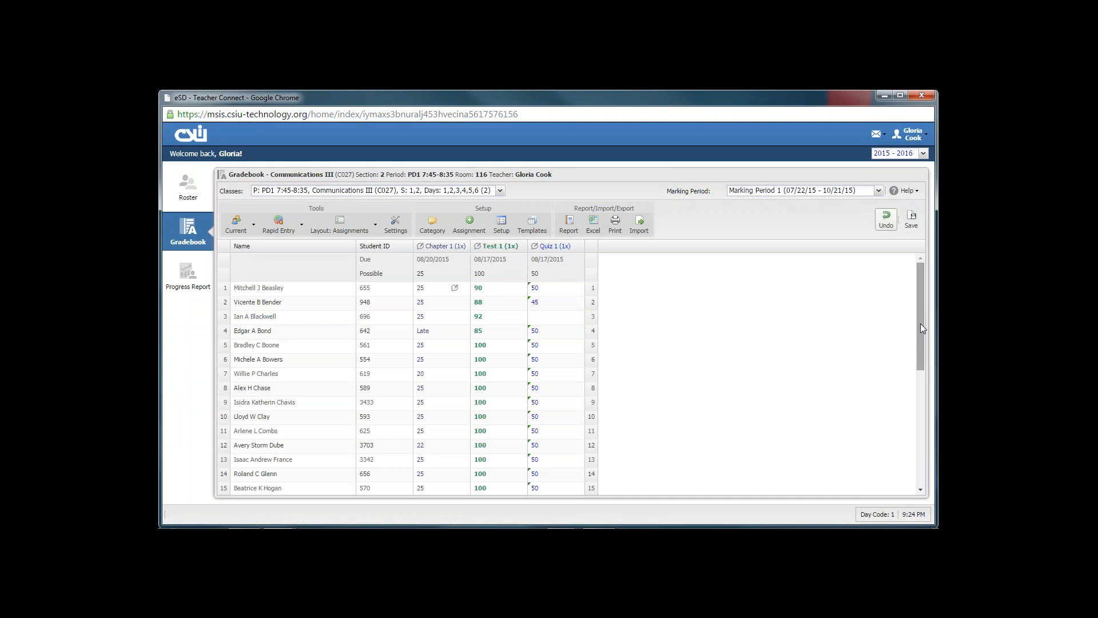
pyautogui.moveTo(921, 324); pyautogui.dragTo(922, 451)
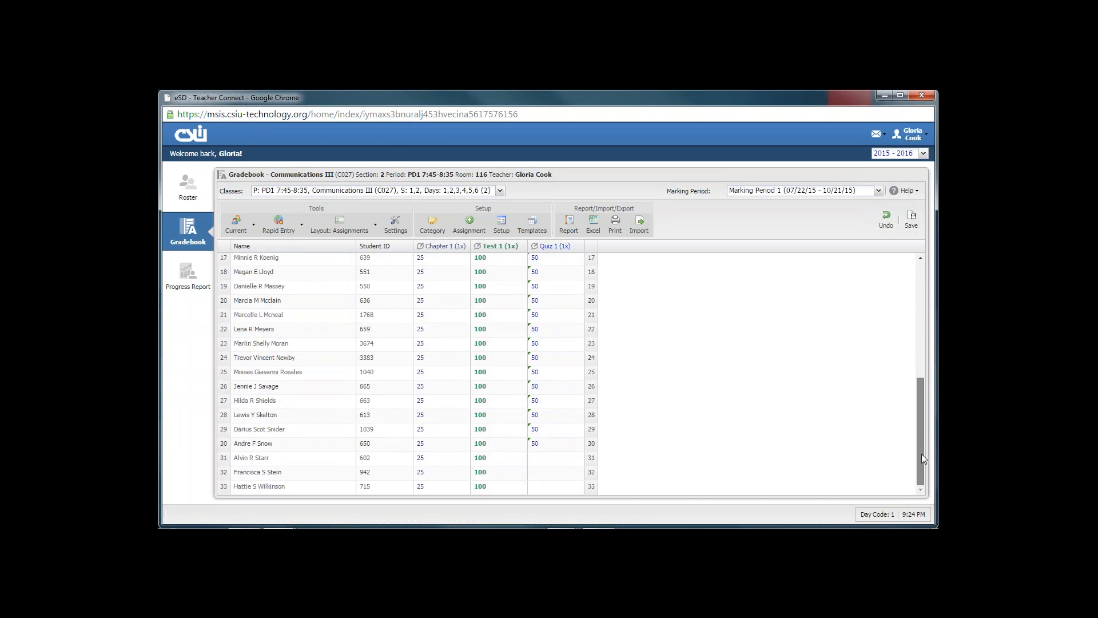
pyautogui.moveTo(922, 458); pyautogui.dragTo(913, 301)
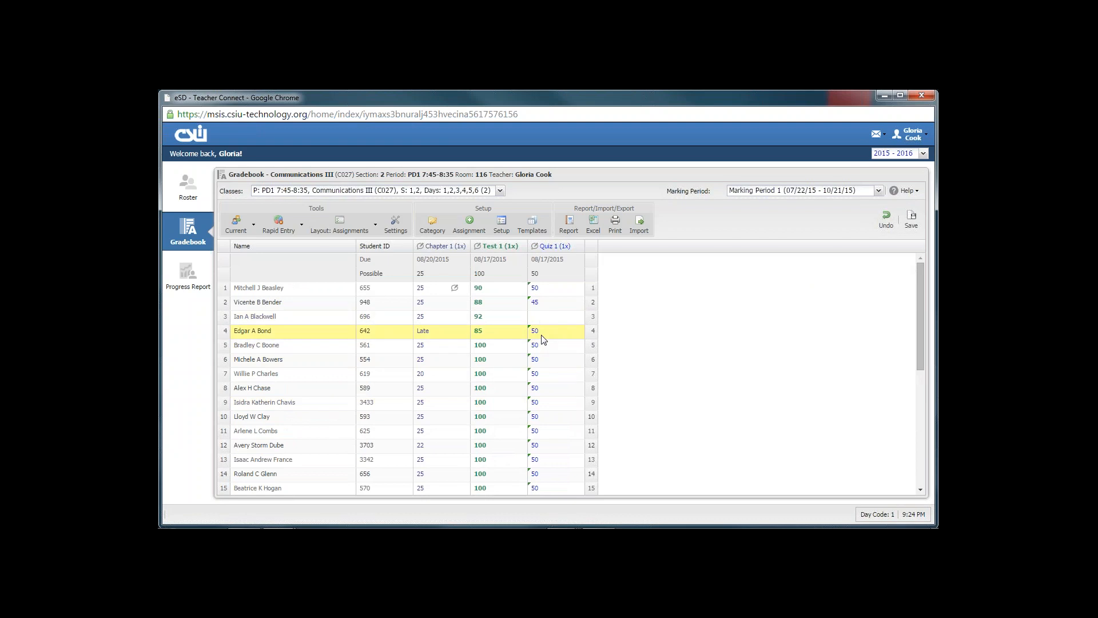
# Step: Set the row 3 Quiz 1 score to 49 and save the gradebook
pyautogui.click(547, 318)
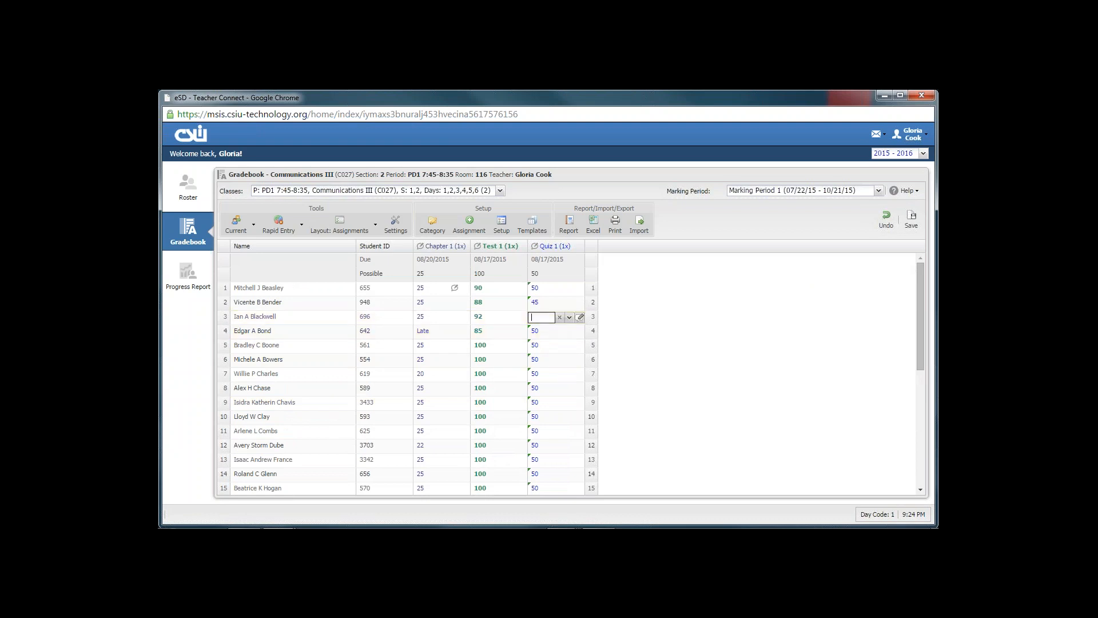
pyautogui.write('49')
pyautogui.press('Return')
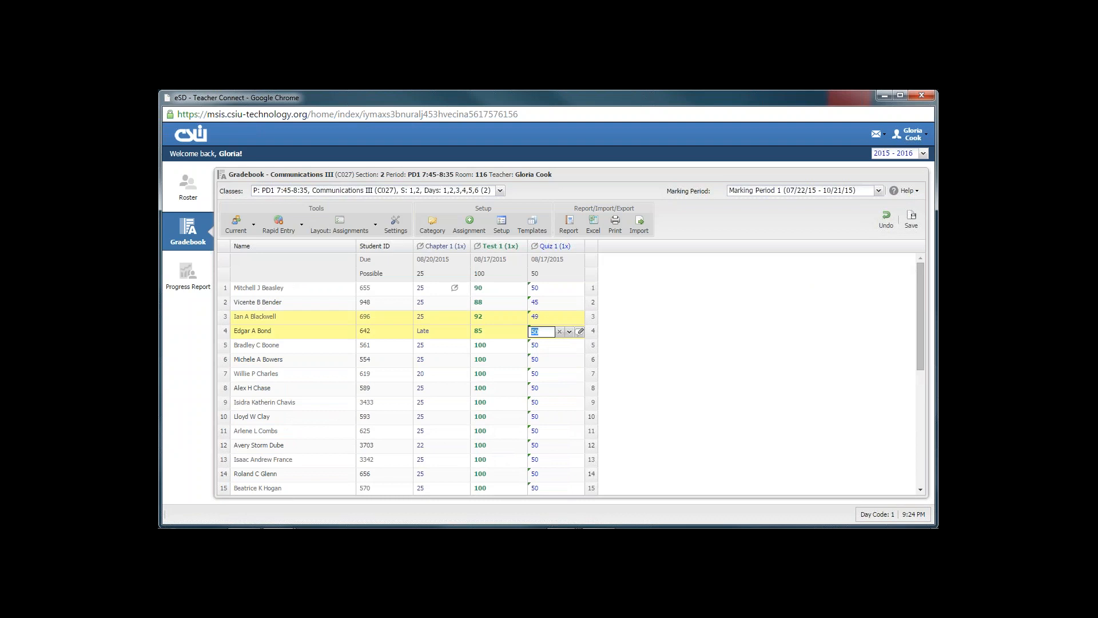
pyautogui.click(912, 222)
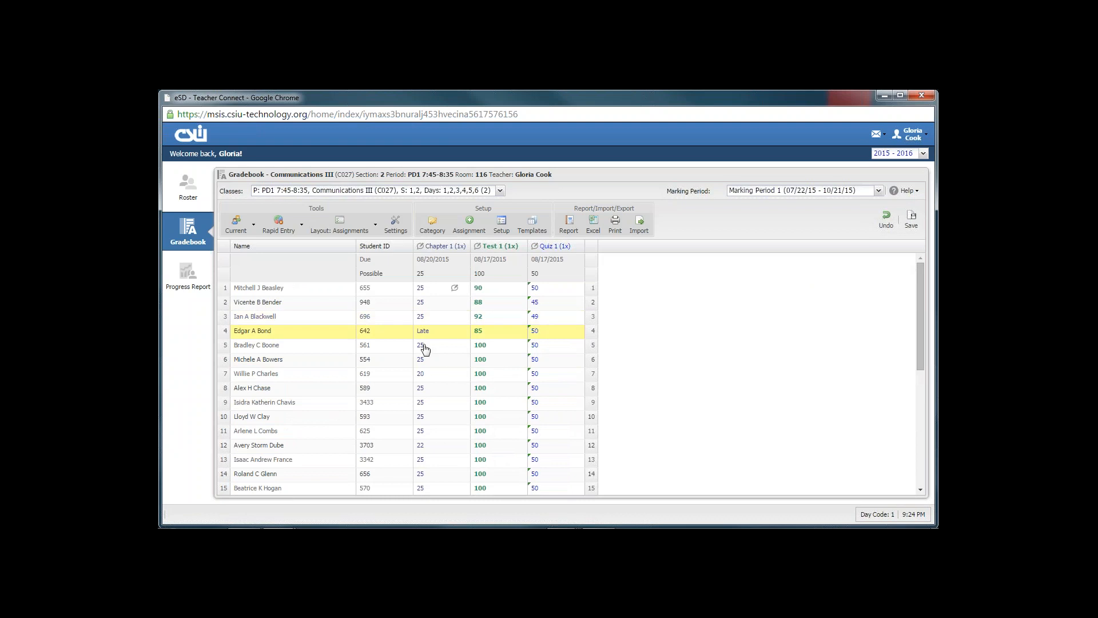
# Step: Change the Test 1 scores of the students in rows 5 to 7 to 75, 78 and 85
pyautogui.click(485, 346)
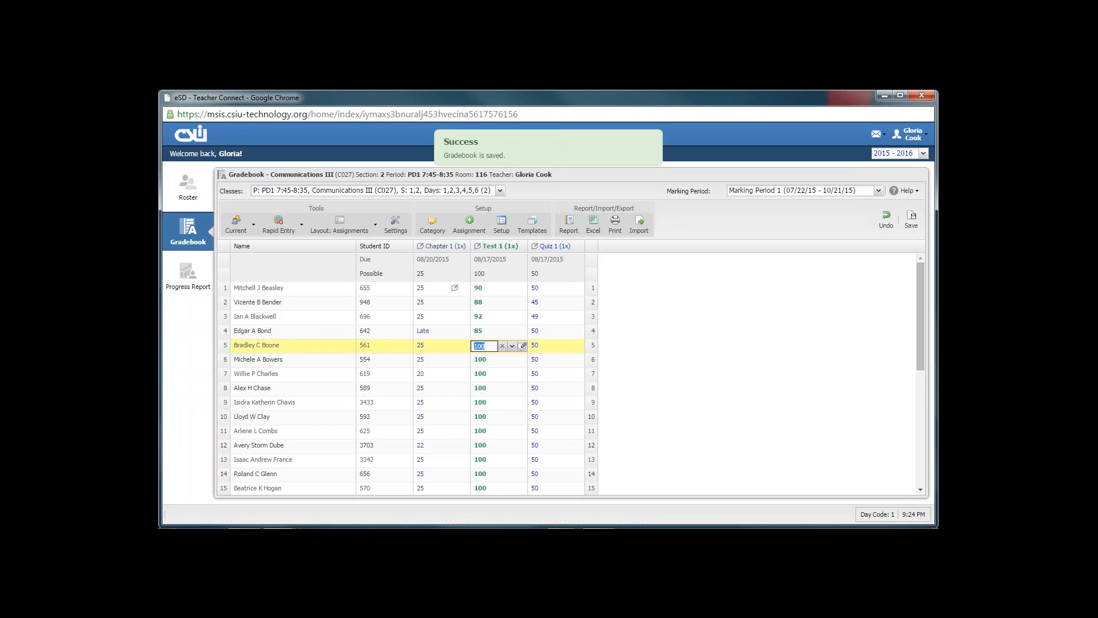
pyautogui.write('75')
pyautogui.press('Return')
pyautogui.write('78')
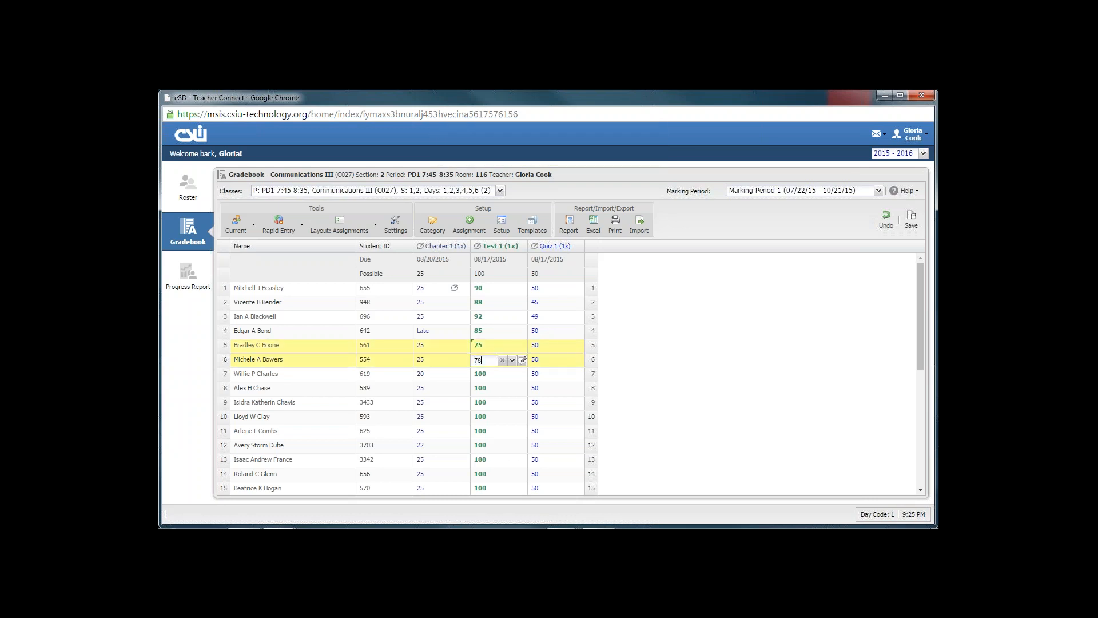
pyautogui.press('Return')
pyautogui.write('85')
pyautogui.press('Return')
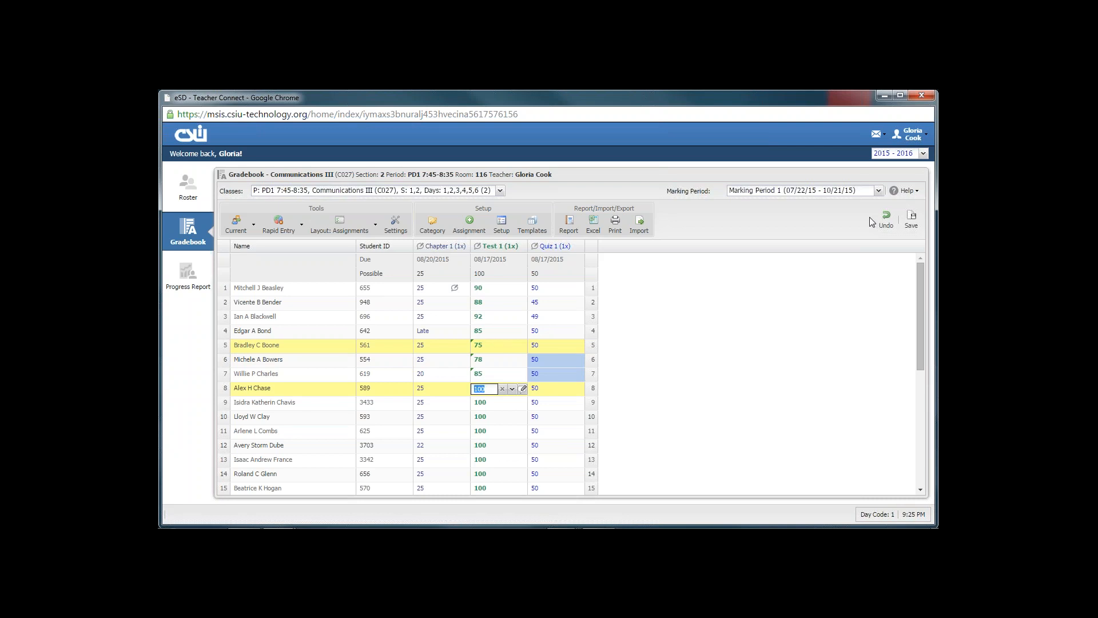
# Step: Undo the three Test 1 score changes in rows 5 to 7 and save the gradebook
pyautogui.click(887, 223)
pyautogui.click(886, 223)
pyautogui.click(886, 223)
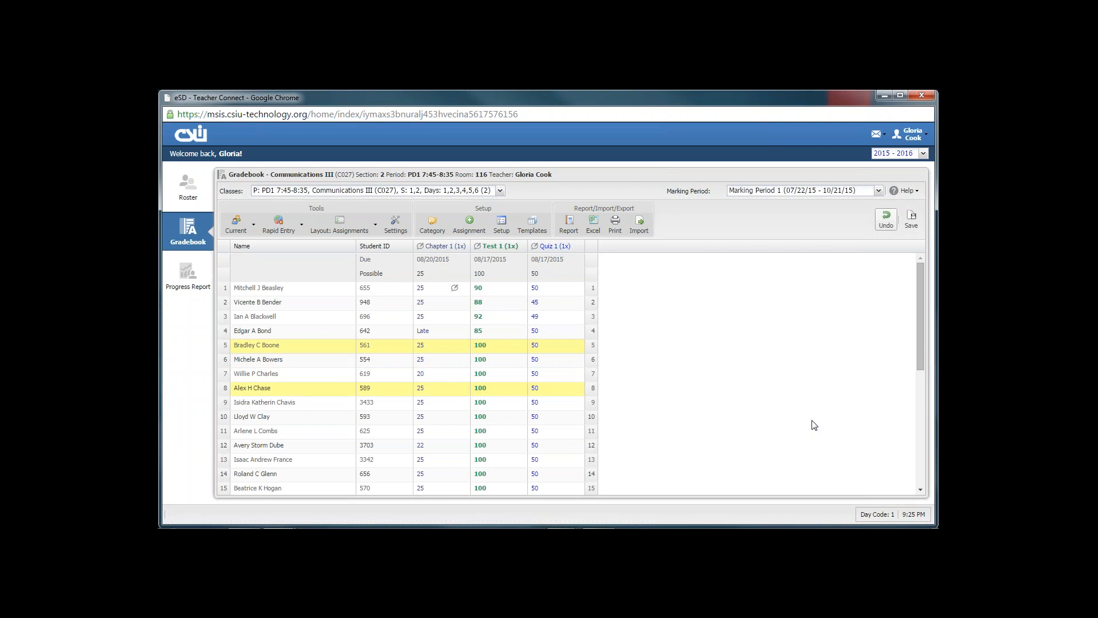
pyautogui.click(912, 221)
pyautogui.click(465, 361)
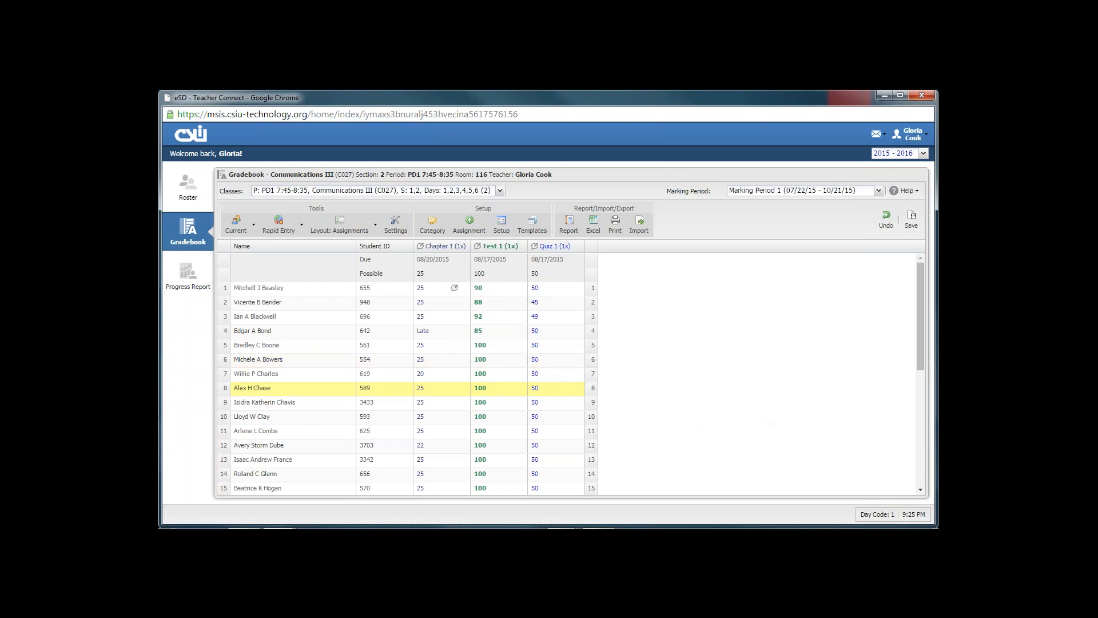
# Step: Switch the gradebook to Advanced Entry mode and examine the students' PFA and MPA averages
pyautogui.click(279, 225)
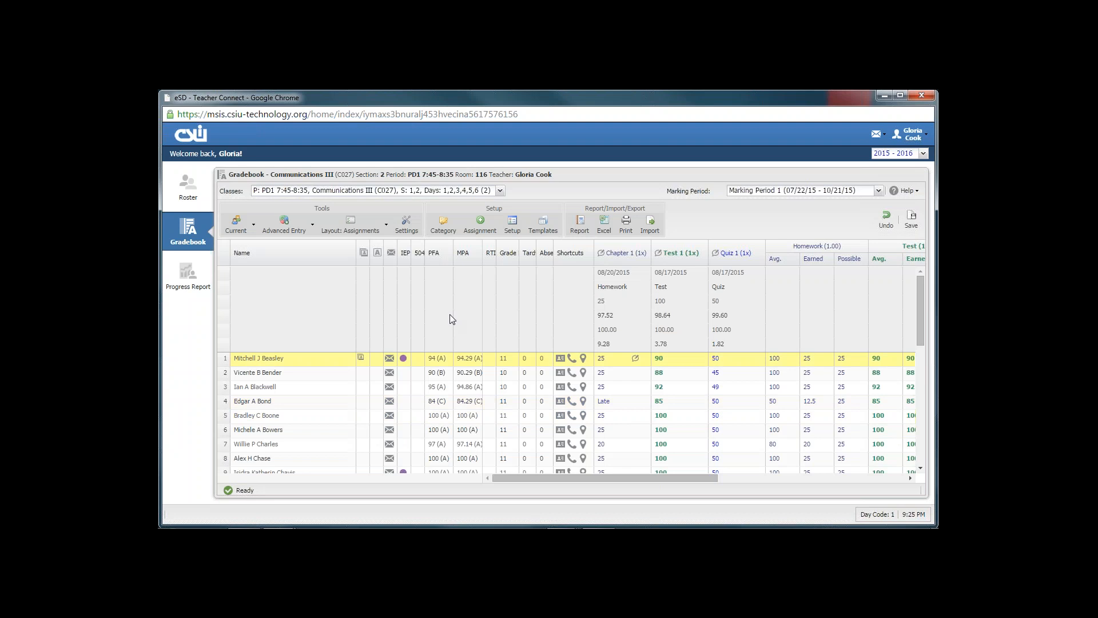
pyautogui.click(438, 444)
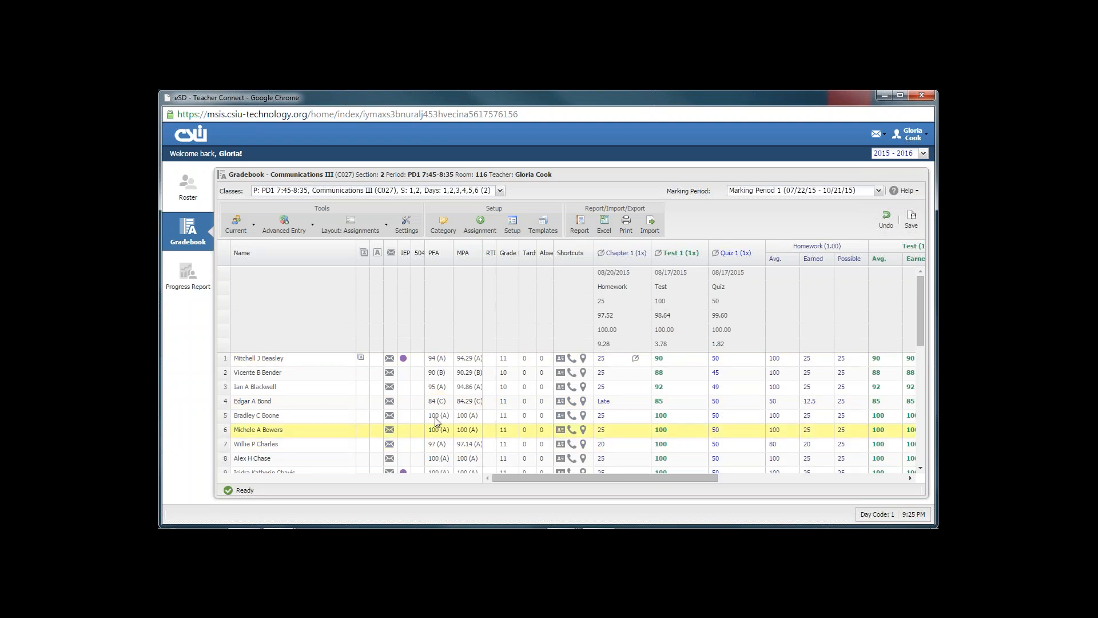
pyautogui.click(433, 360)
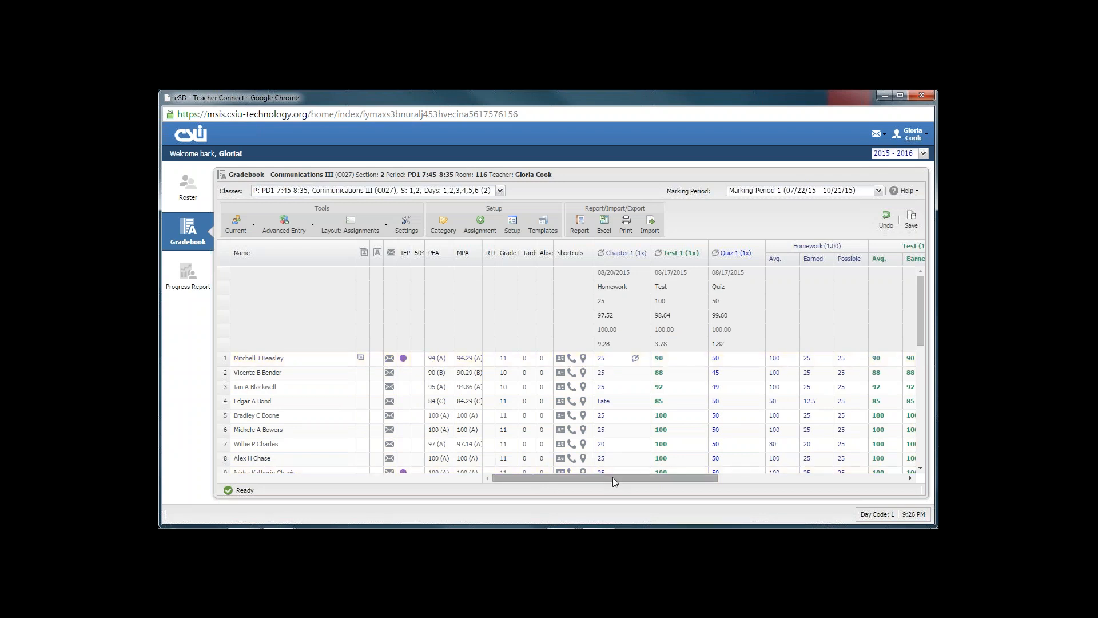
pyautogui.moveTo(613, 477); pyautogui.dragTo(585, 481)
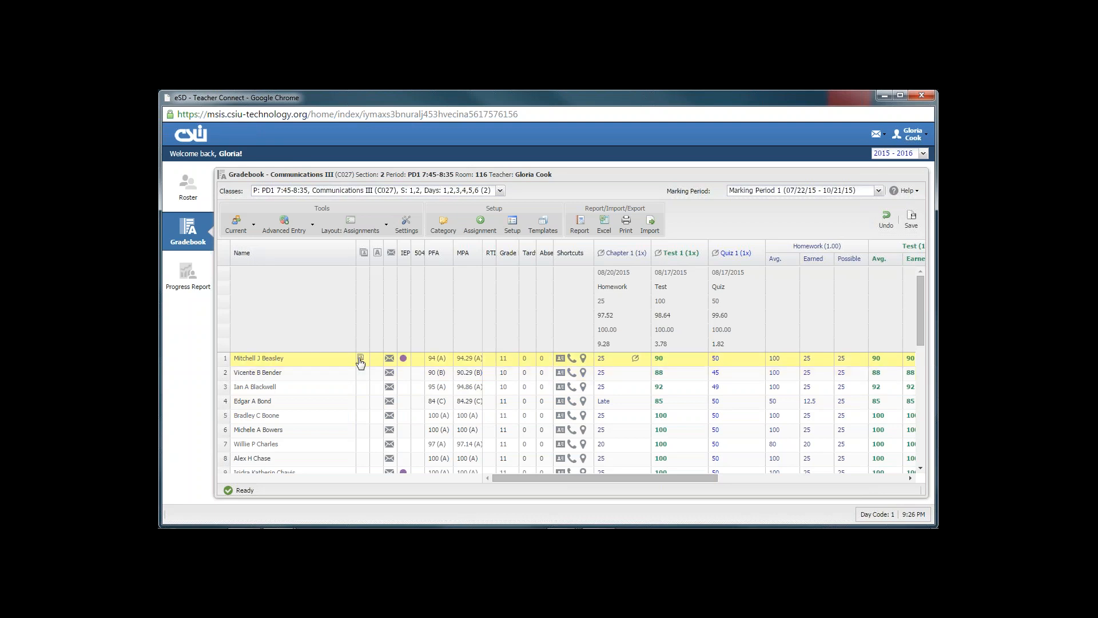
# Step: Open the parent's view of the row 1 student's class work, check the Chapter 1 description and recheck the parent's last login
pyautogui.moveTo(361, 359)
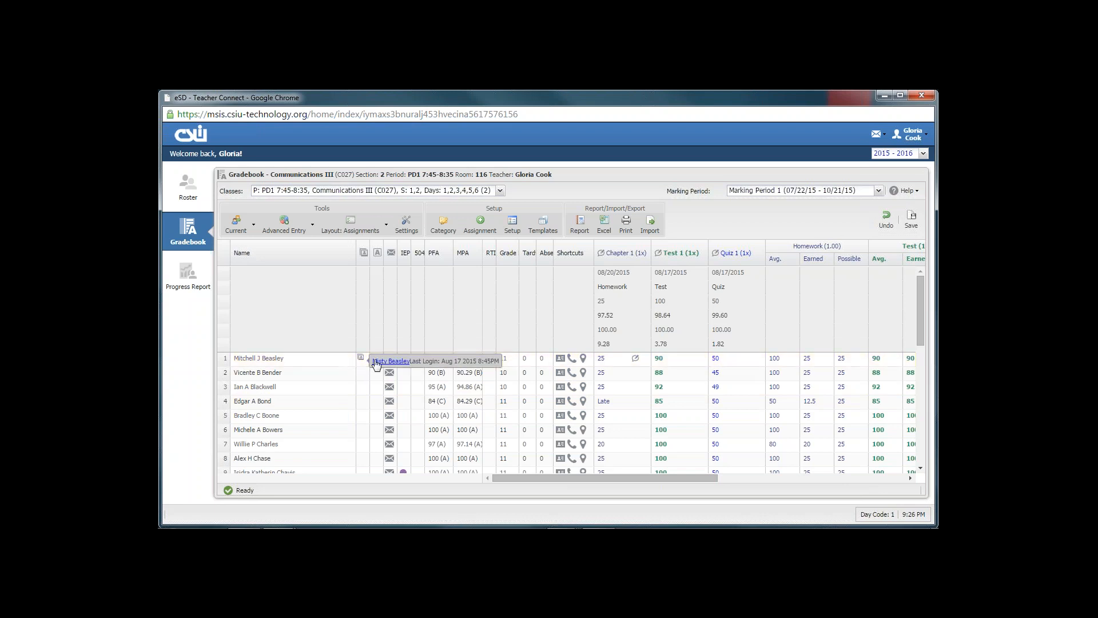
pyautogui.click(381, 362)
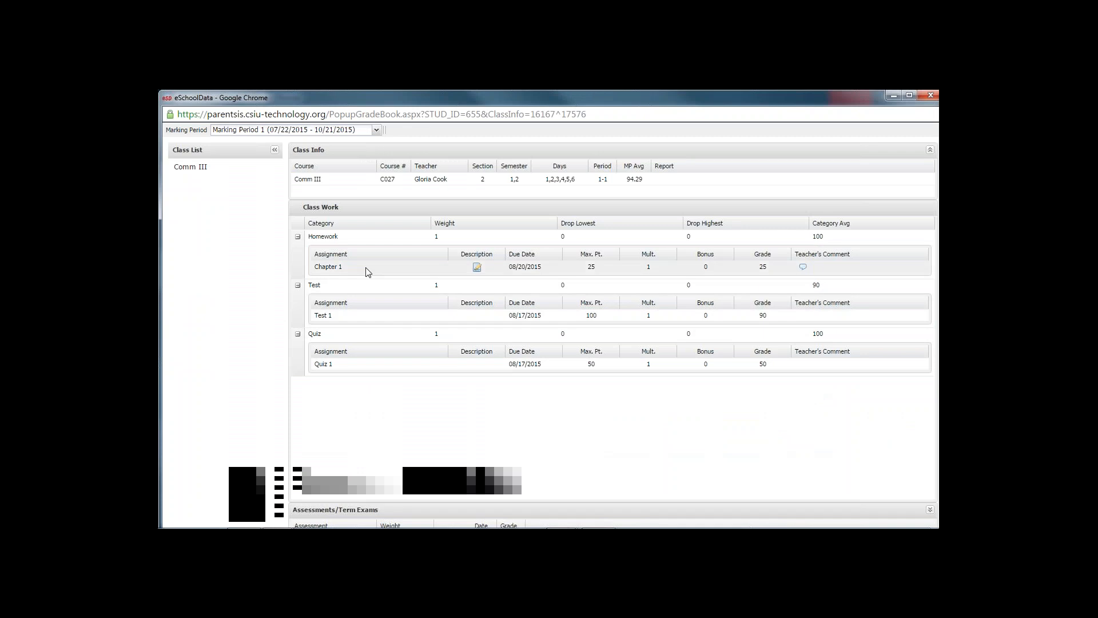
pyautogui.click(477, 267)
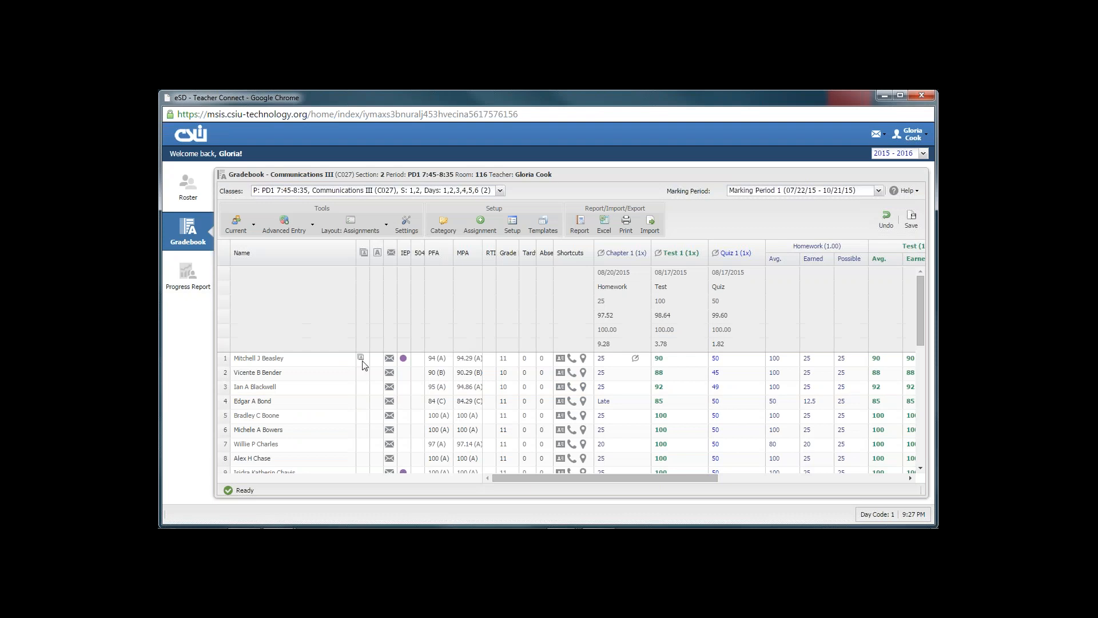
pyautogui.click(361, 358)
pyautogui.moveTo(360, 359)
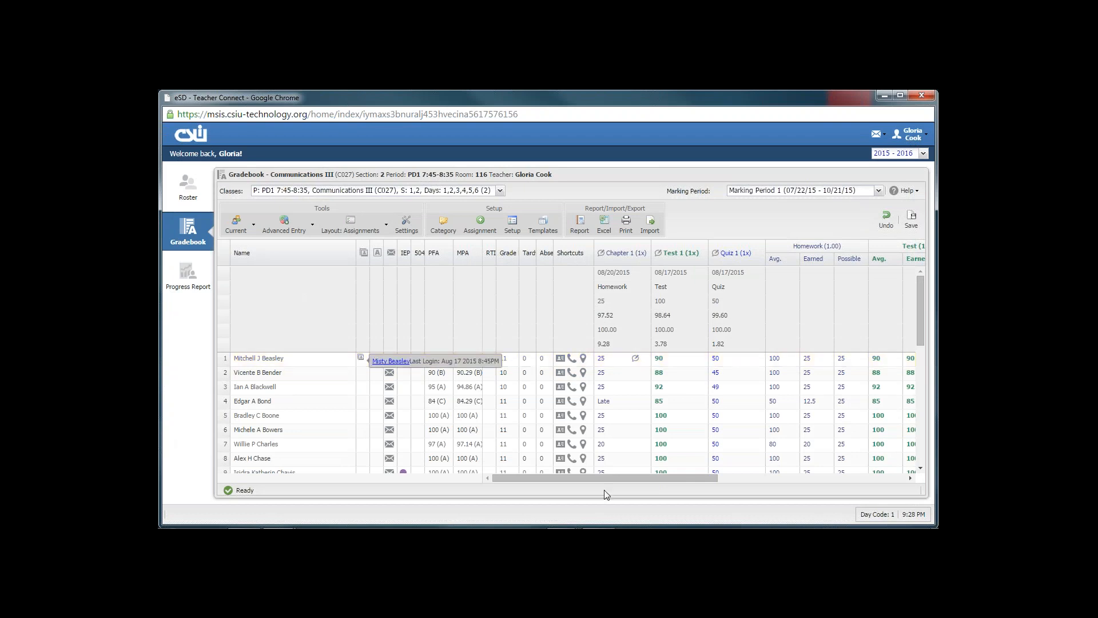
# Step: Examine the options of the column marked A and the category averages for Test, Quiz and Projects
pyautogui.click(379, 254)
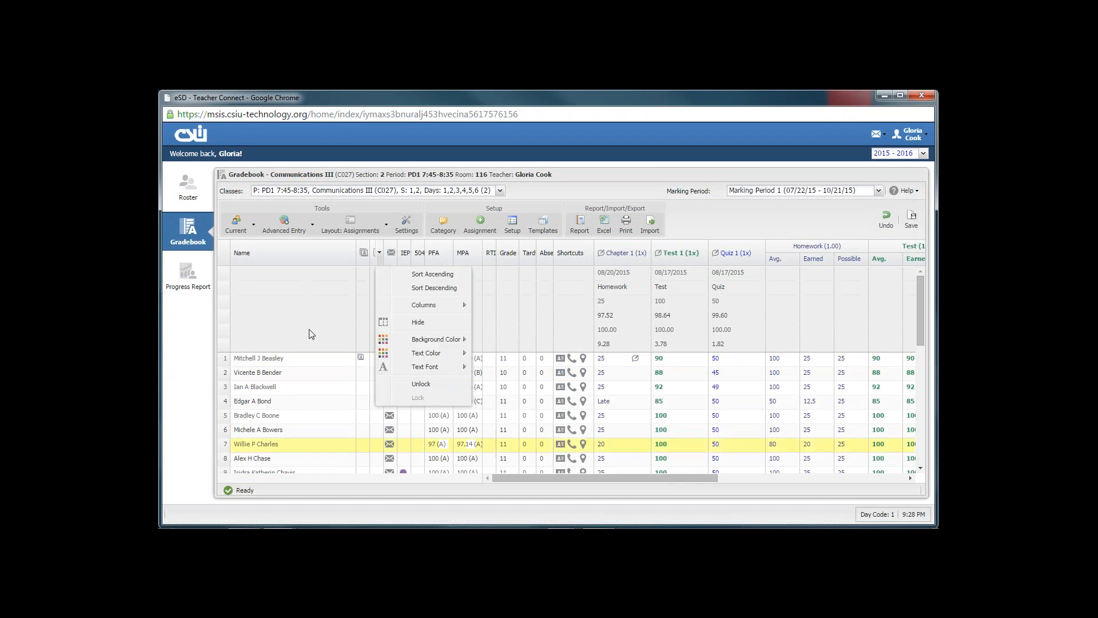
pyautogui.click(532, 478)
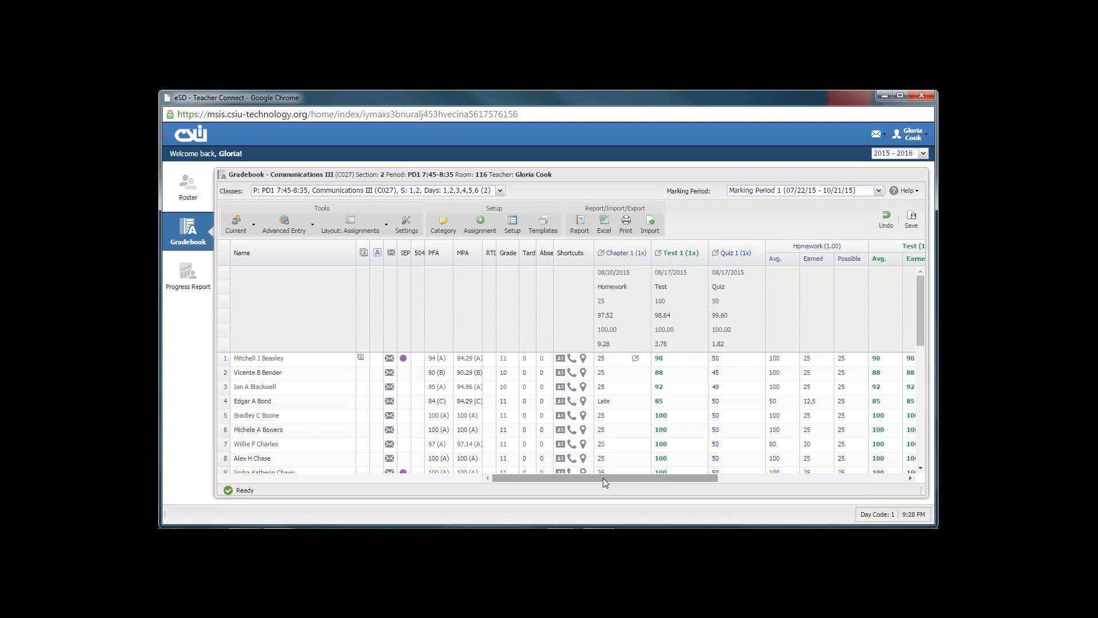
pyautogui.moveTo(603, 478); pyautogui.dragTo(840, 481)
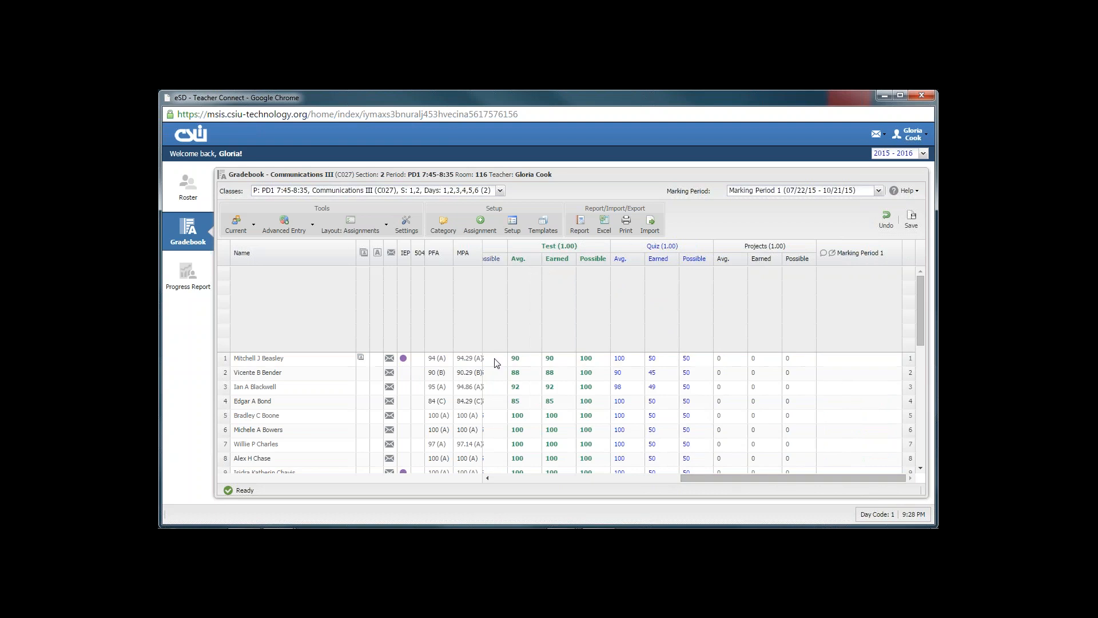
# Step: Calculate numeric scores for all grades in the Marking Period 1 column, including existing ones, in Advanced Entry mode
pyautogui.click(284, 225)
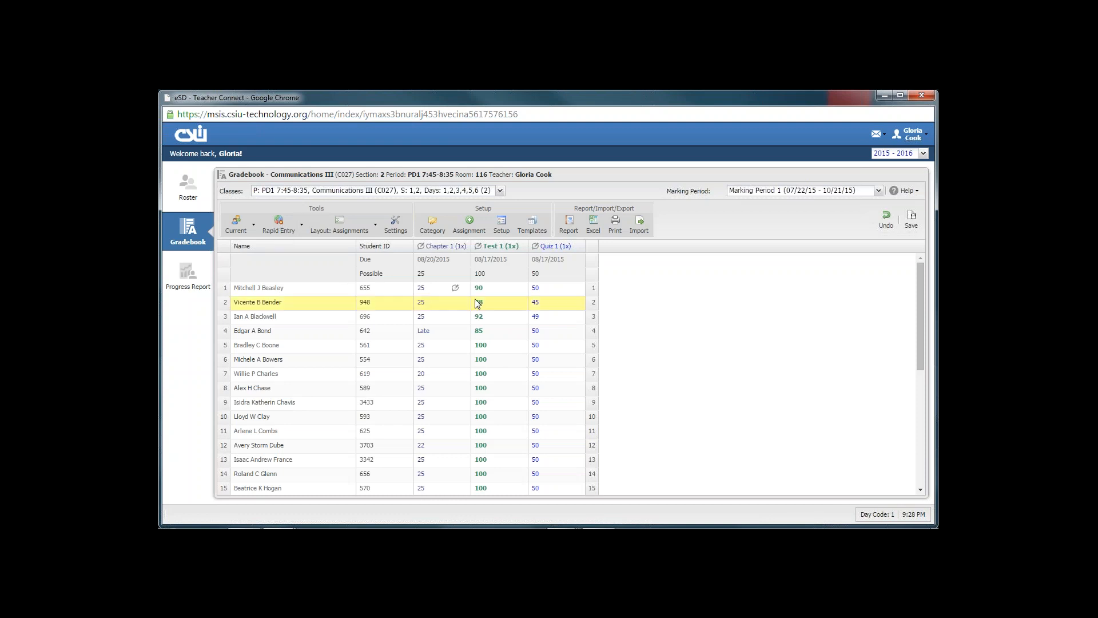
pyautogui.click(287, 227)
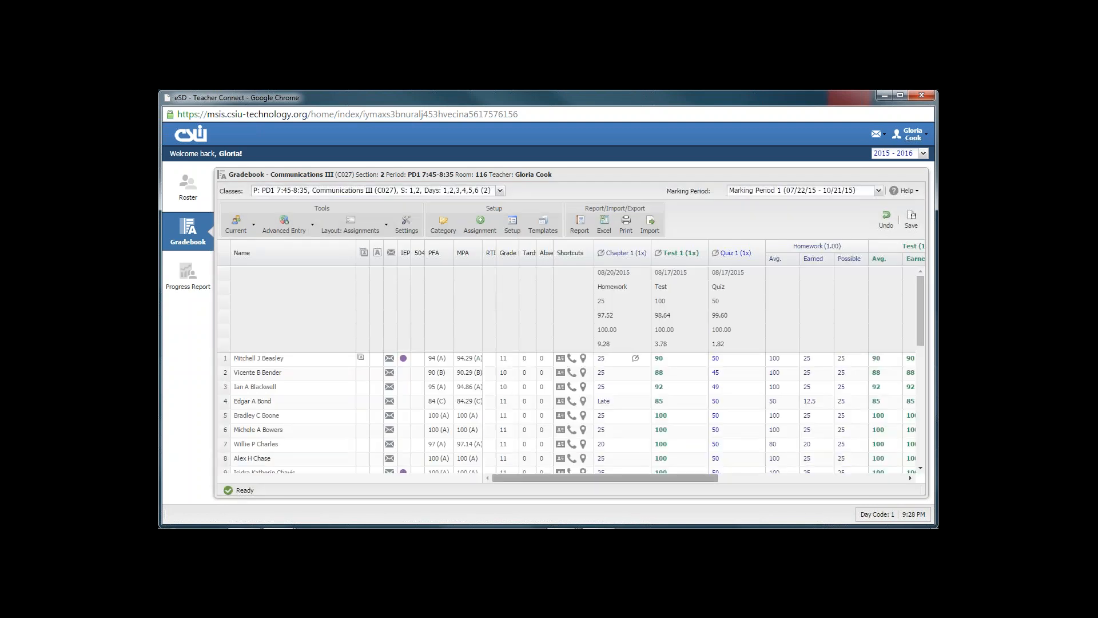
pyautogui.moveTo(667, 478); pyautogui.dragTo(859, 480)
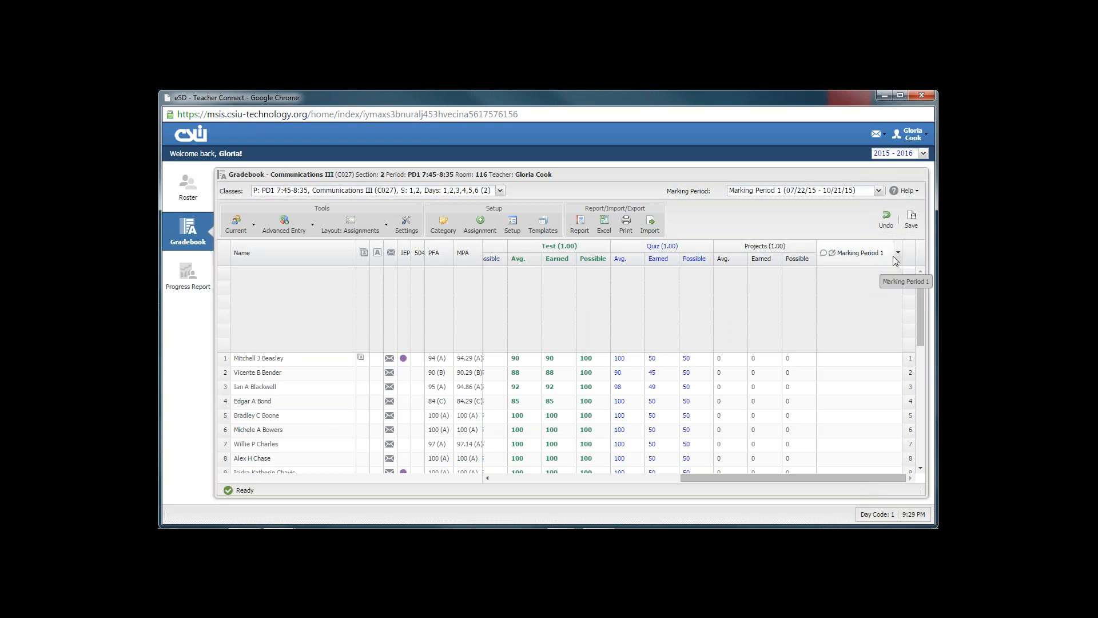
pyautogui.click(897, 254)
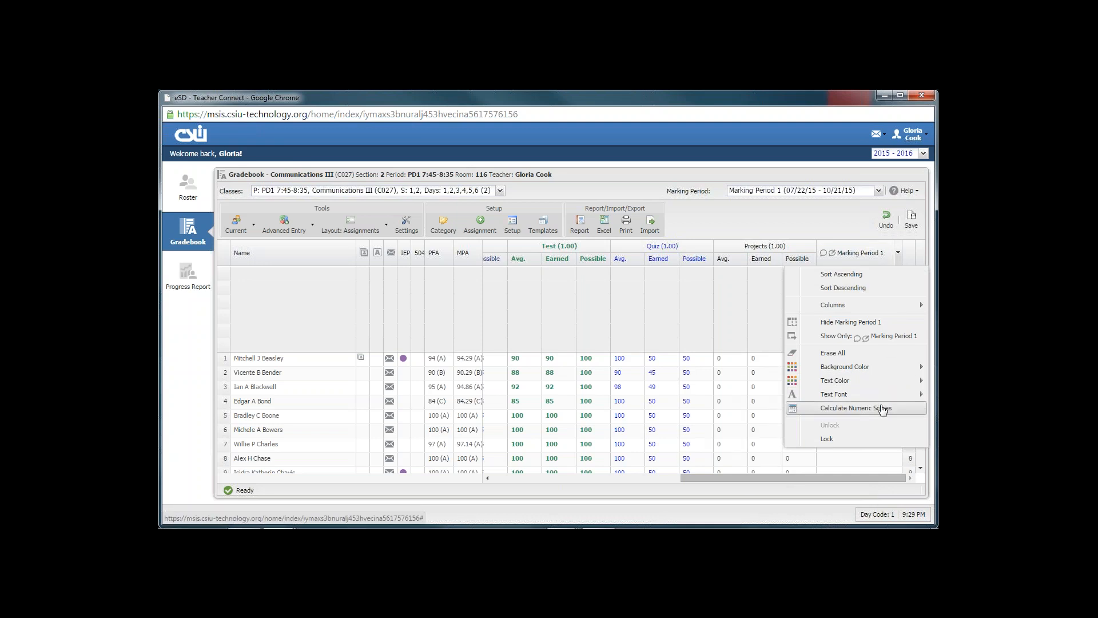
pyautogui.click(883, 408)
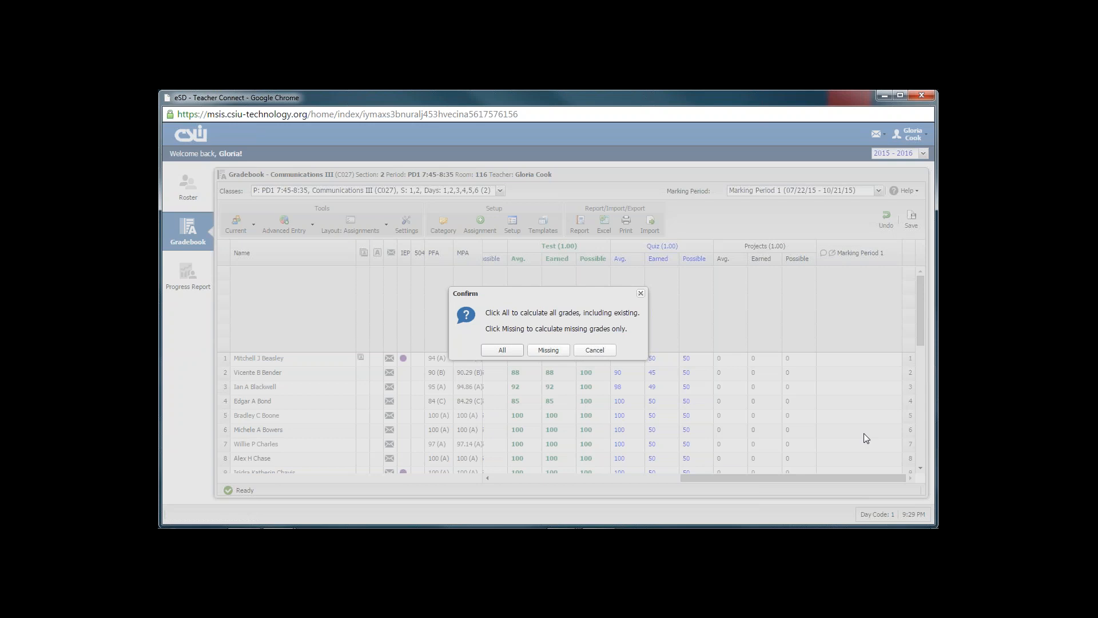
pyautogui.click(501, 350)
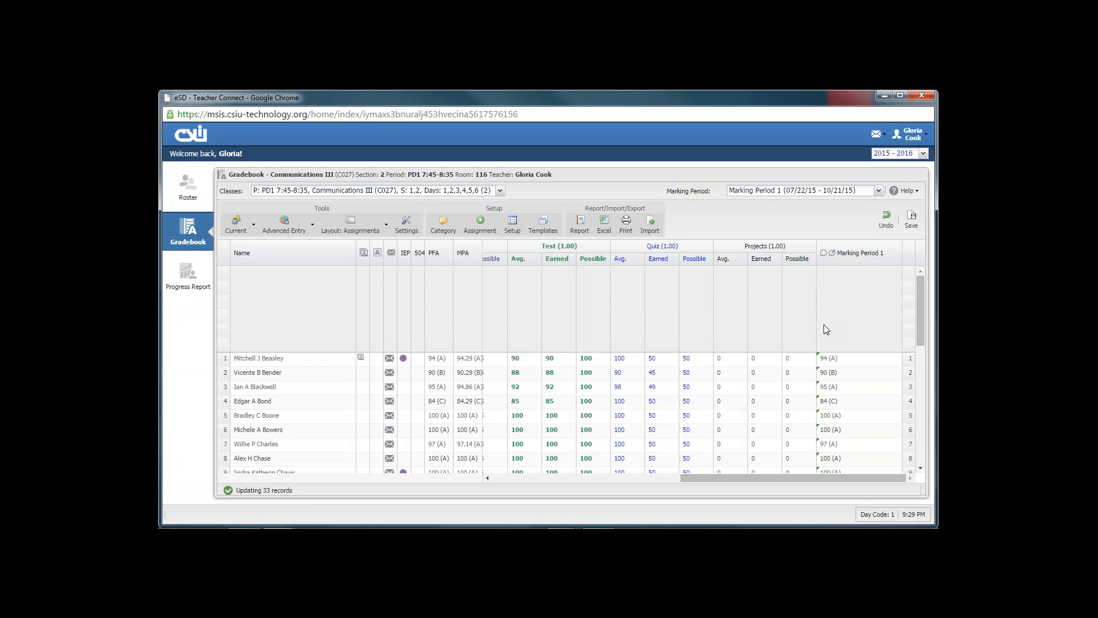
# Step: Switch the marking period to Report Card Entry and examine the marking period, semester, exam and Final Grade columns
pyautogui.moveTo(920, 320); pyautogui.dragTo(917, 283)
pyautogui.click(878, 190)
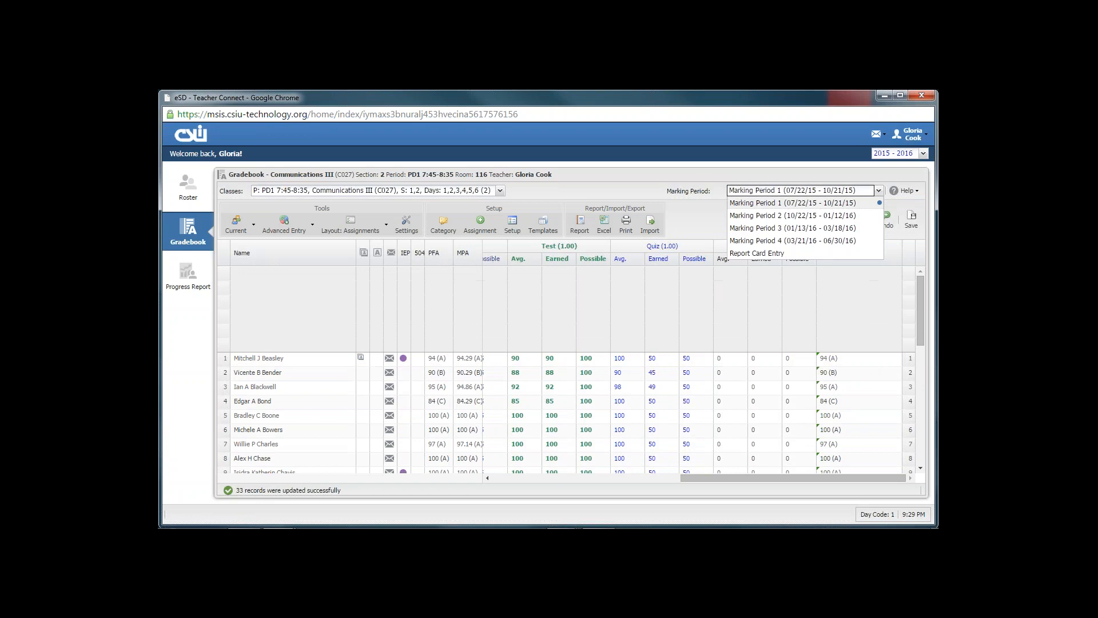
pyautogui.click(803, 253)
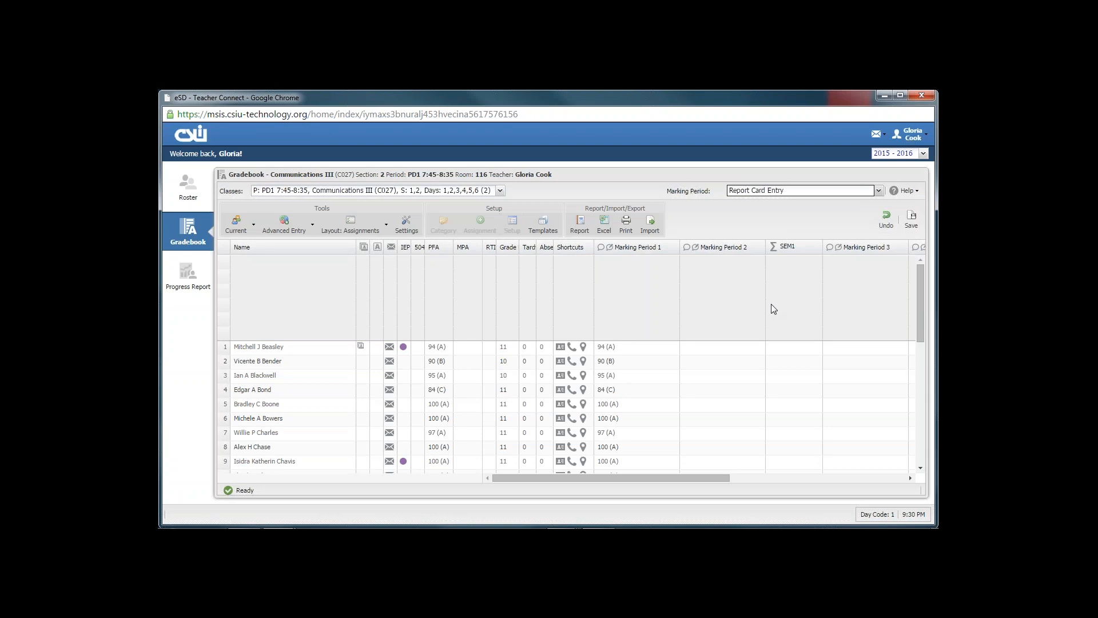
pyautogui.moveTo(658, 480); pyautogui.dragTo(685, 484)
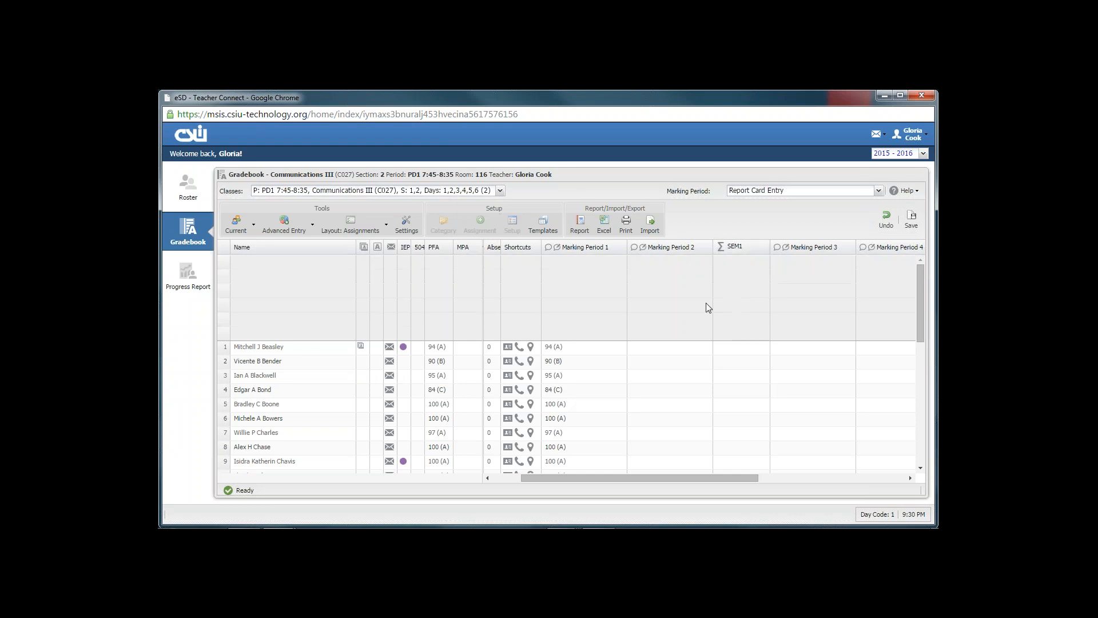
pyautogui.moveTo(721, 252)
pyautogui.moveTo(672, 482); pyautogui.dragTo(765, 481)
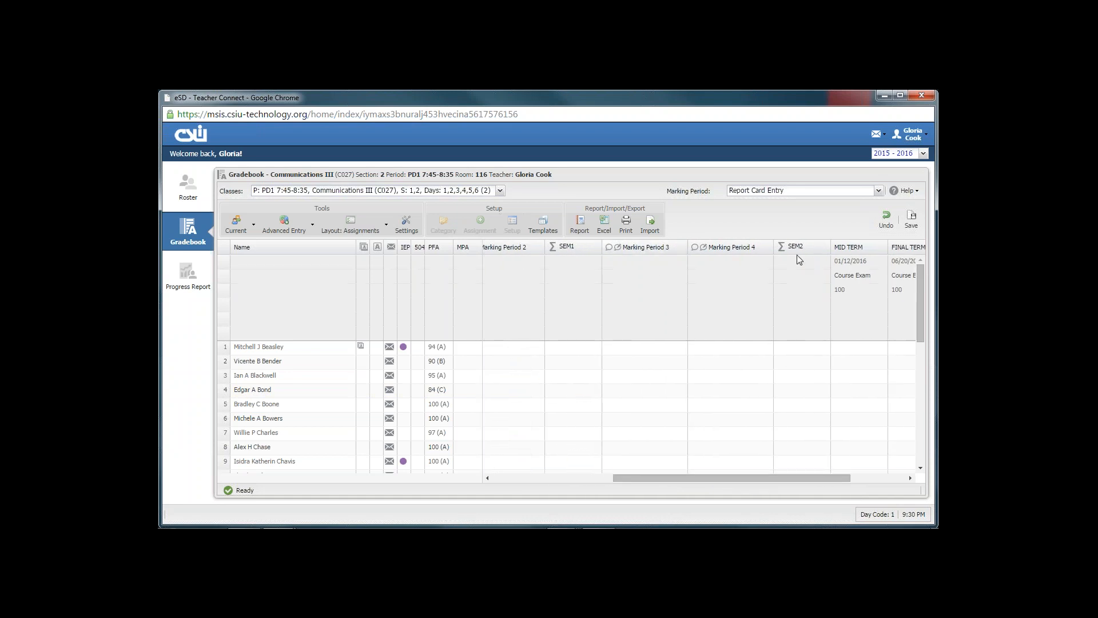
pyautogui.moveTo(783, 253)
pyautogui.moveTo(832, 484); pyautogui.dragTo(889, 479)
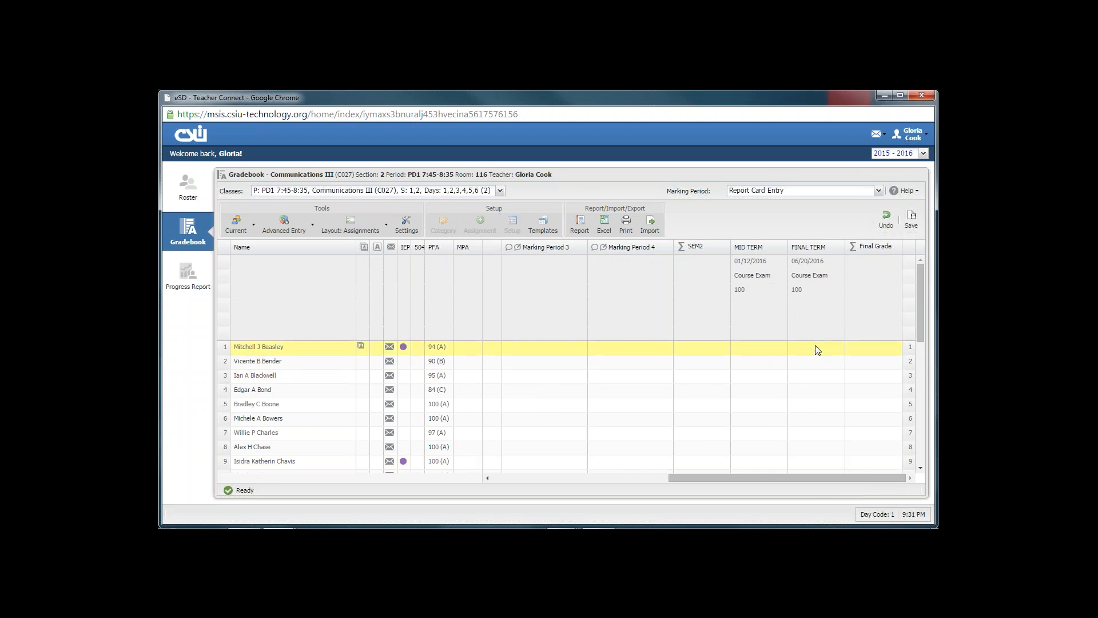
pyautogui.moveTo(854, 255)
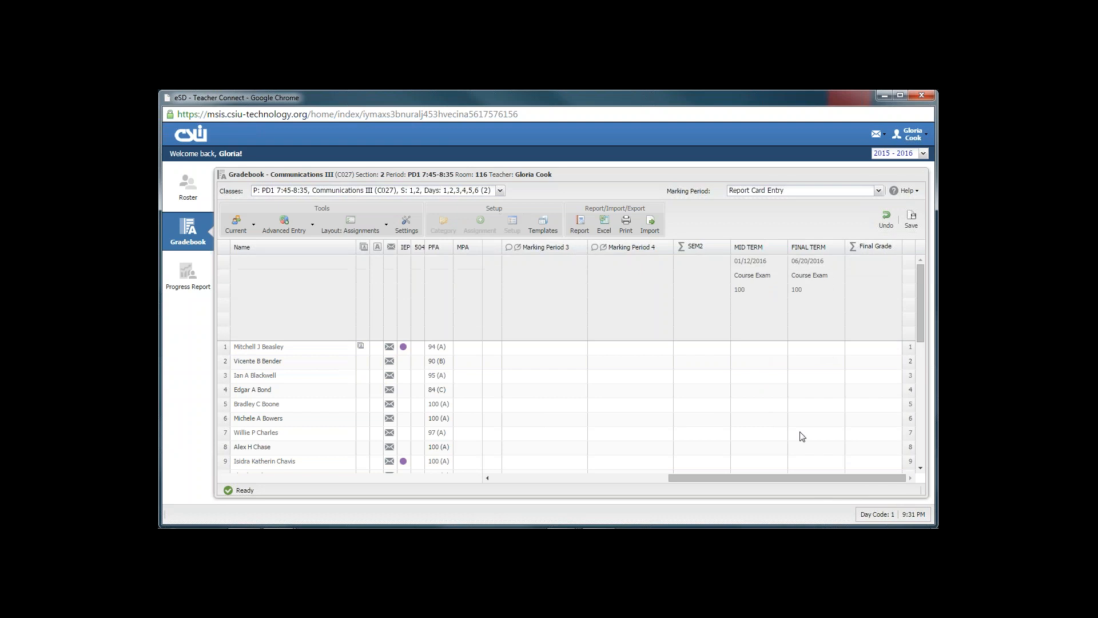
pyautogui.moveTo(775, 475); pyautogui.dragTo(531, 479)
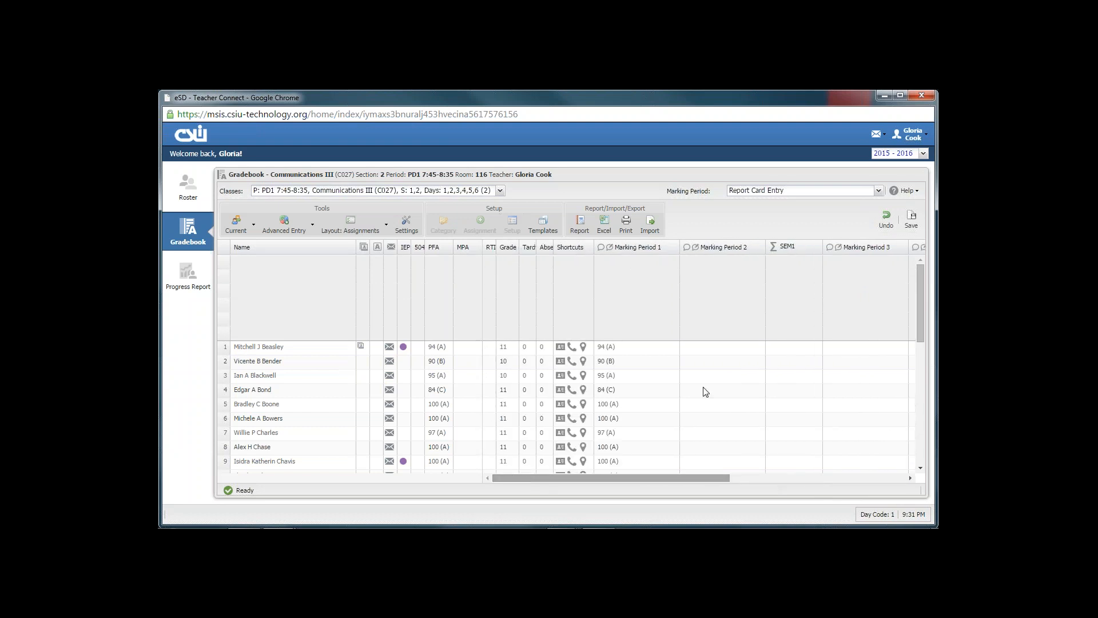
# Step: View the free-text comment box of the row 1 student's Marking Period 1 grade and close it without saving
pyautogui.click(629, 350)
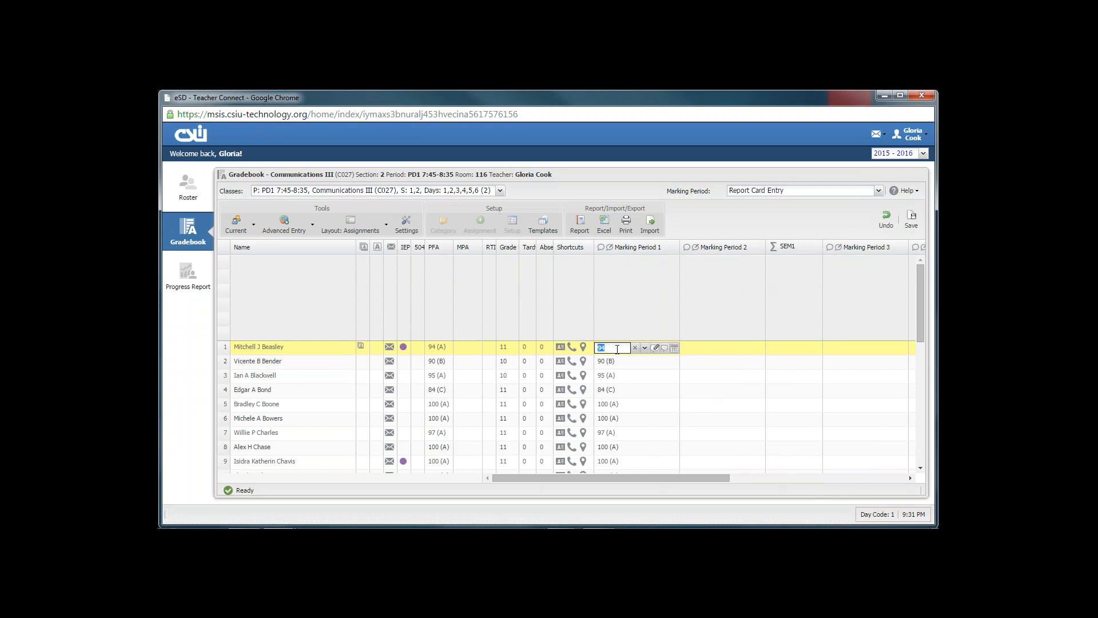
pyautogui.click(656, 348)
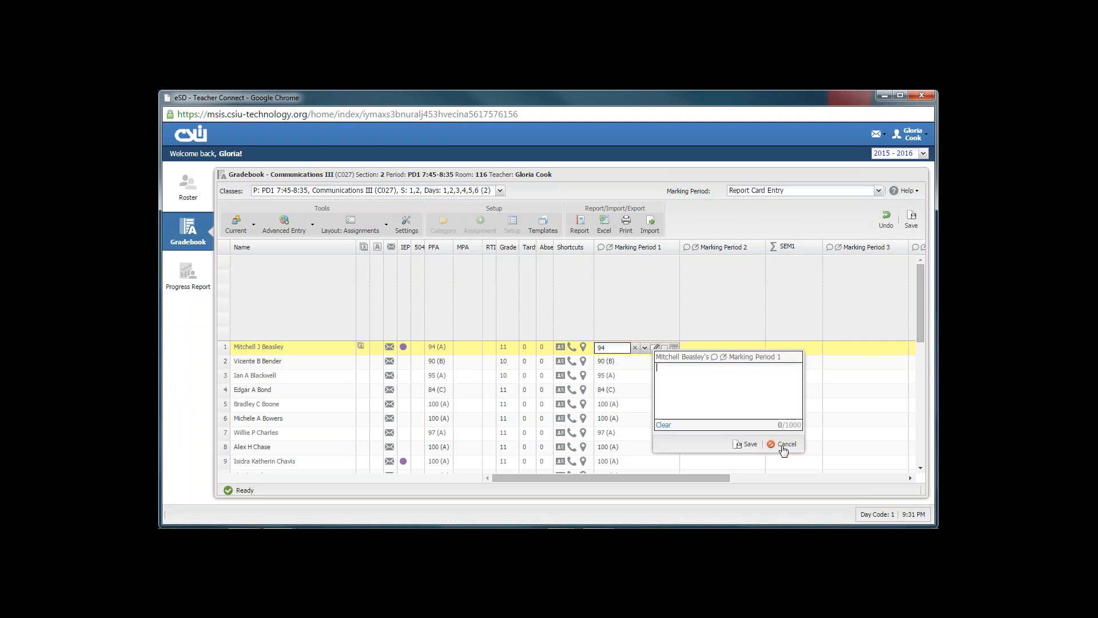
pyautogui.click(784, 444)
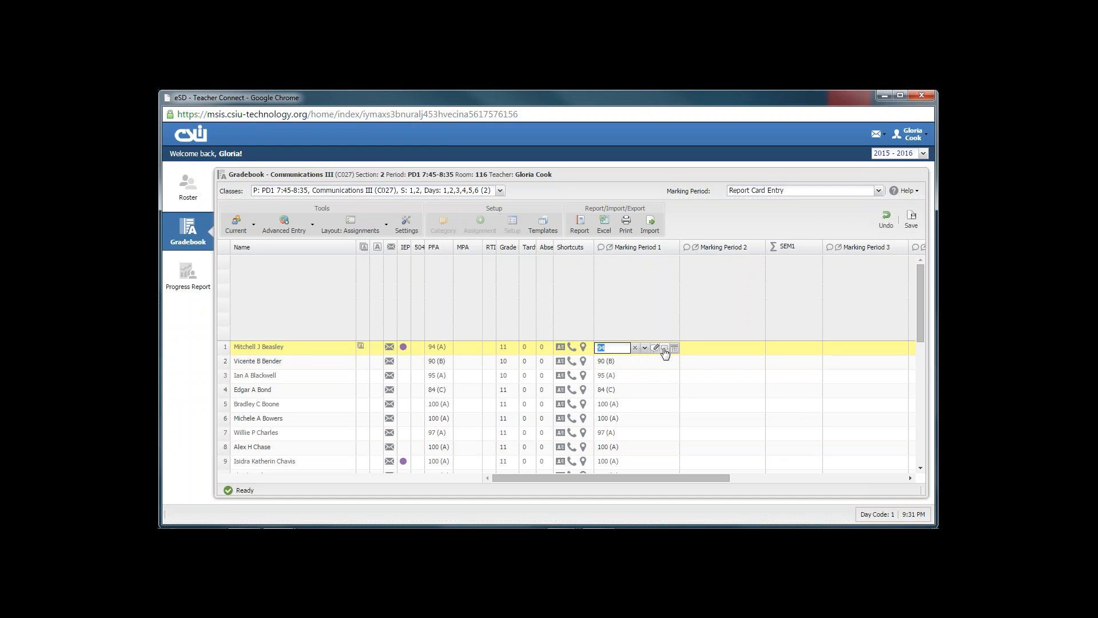
# Step: Add the comments "01: Does careful, accurate work" and "02: Is courteous and cooperative" to the row 1 student's Marking Period 1 grade and save them
pyautogui.click(664, 349)
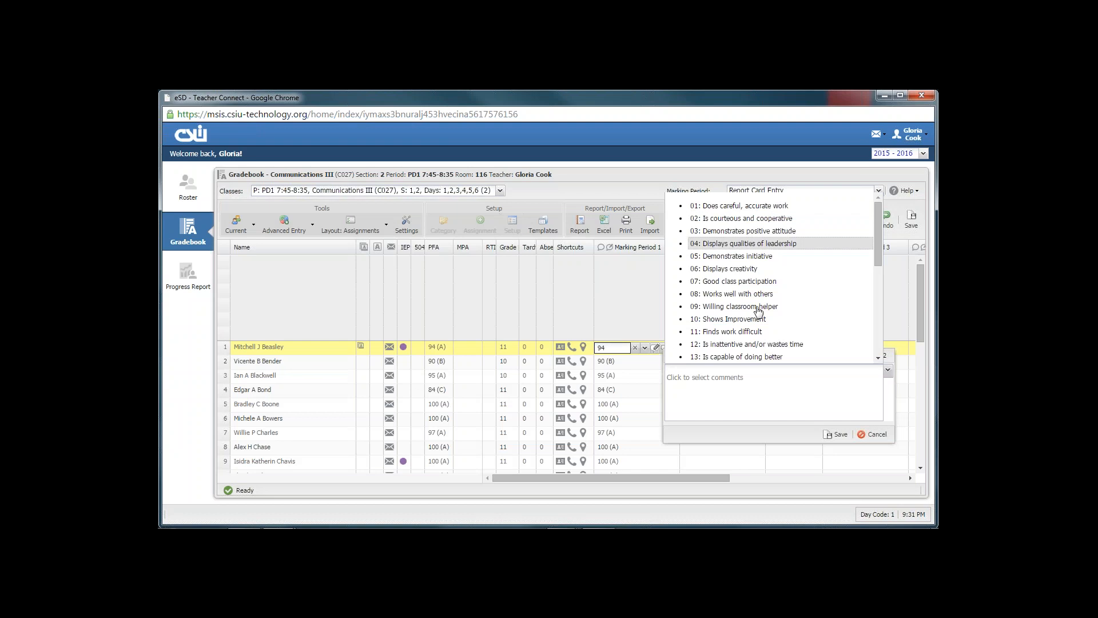
pyautogui.click(741, 207)
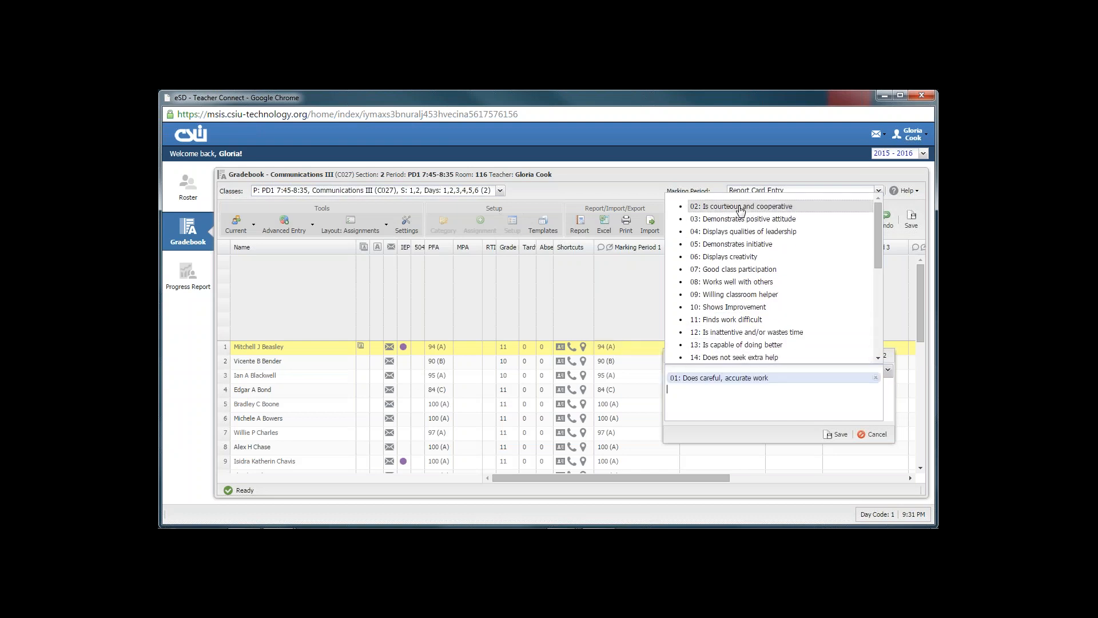
pyautogui.click(741, 207)
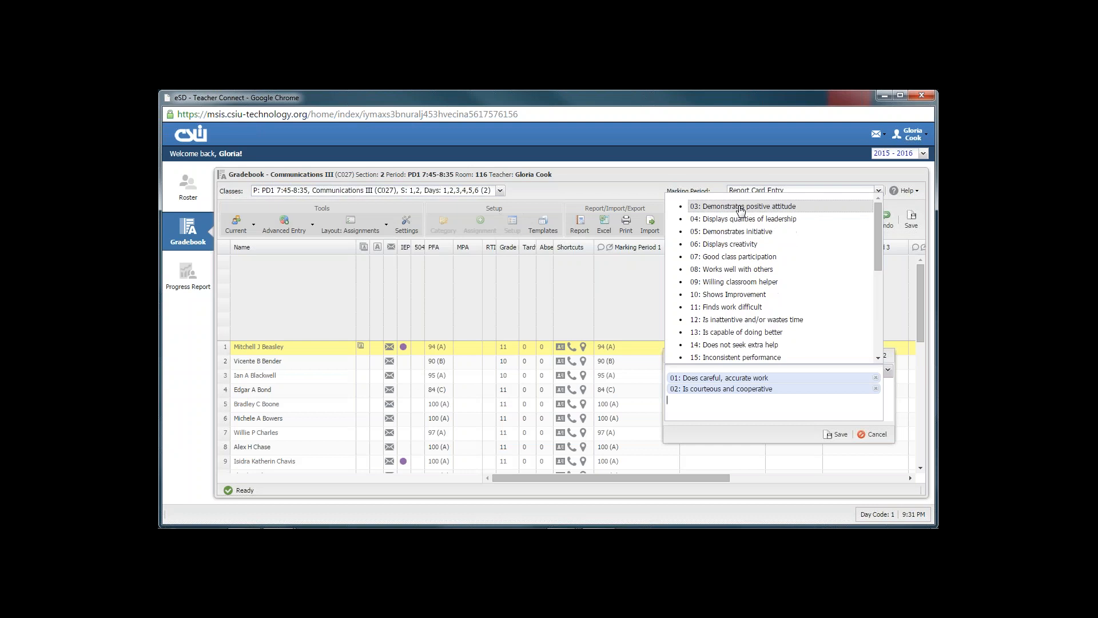
pyautogui.click(839, 435)
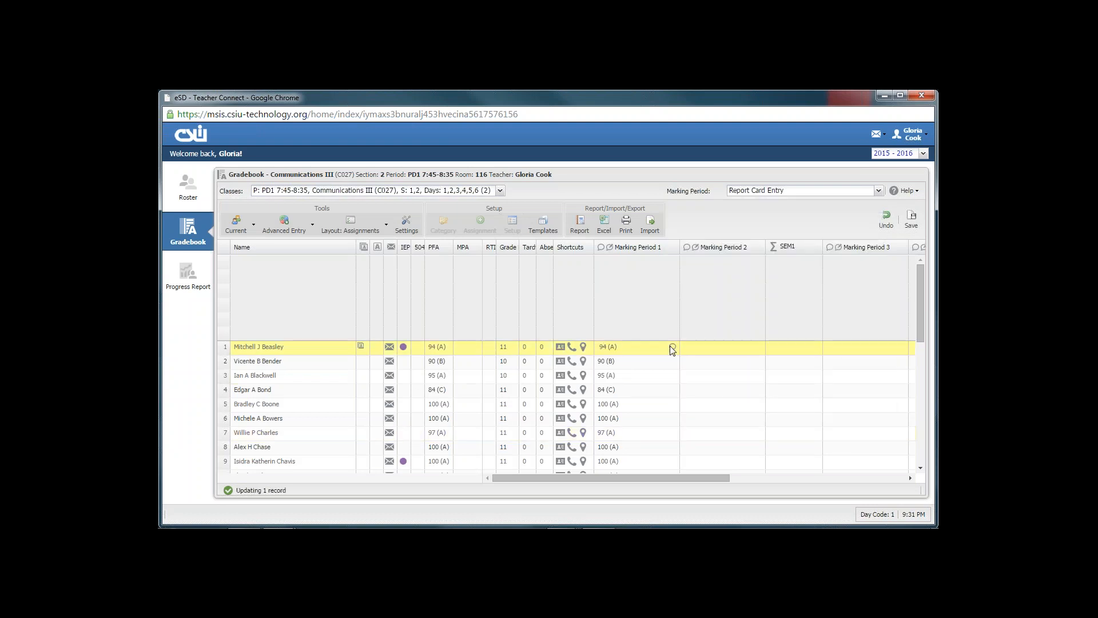
# Step: Reopen the row 1 student's selected Marking Period 1 comments, save them again and save the gradebook
pyautogui.click(672, 351)
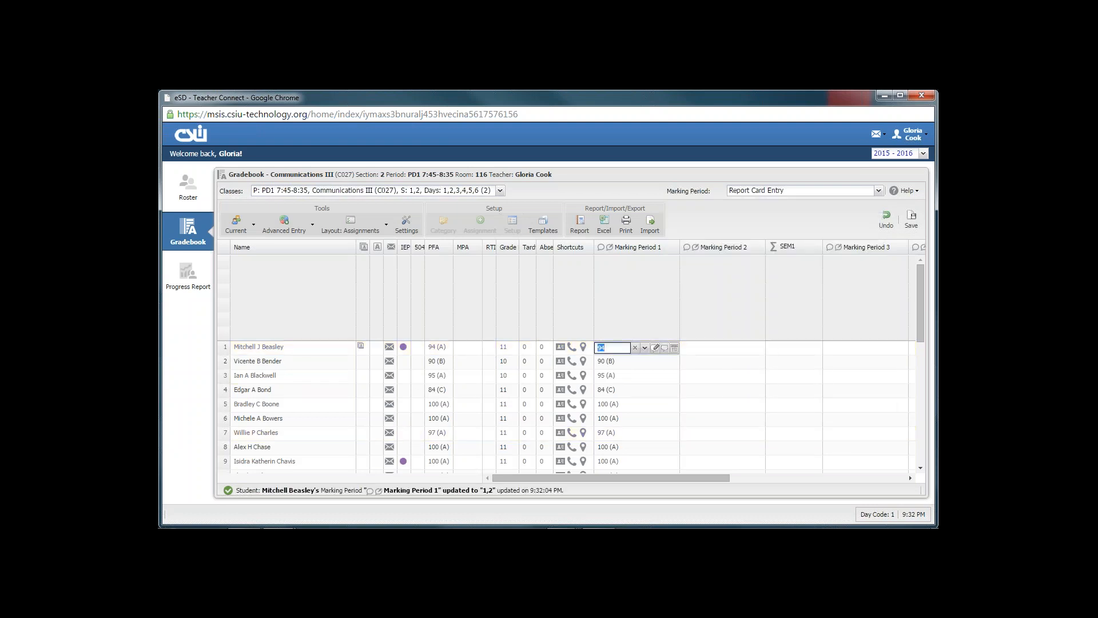
pyautogui.click(665, 351)
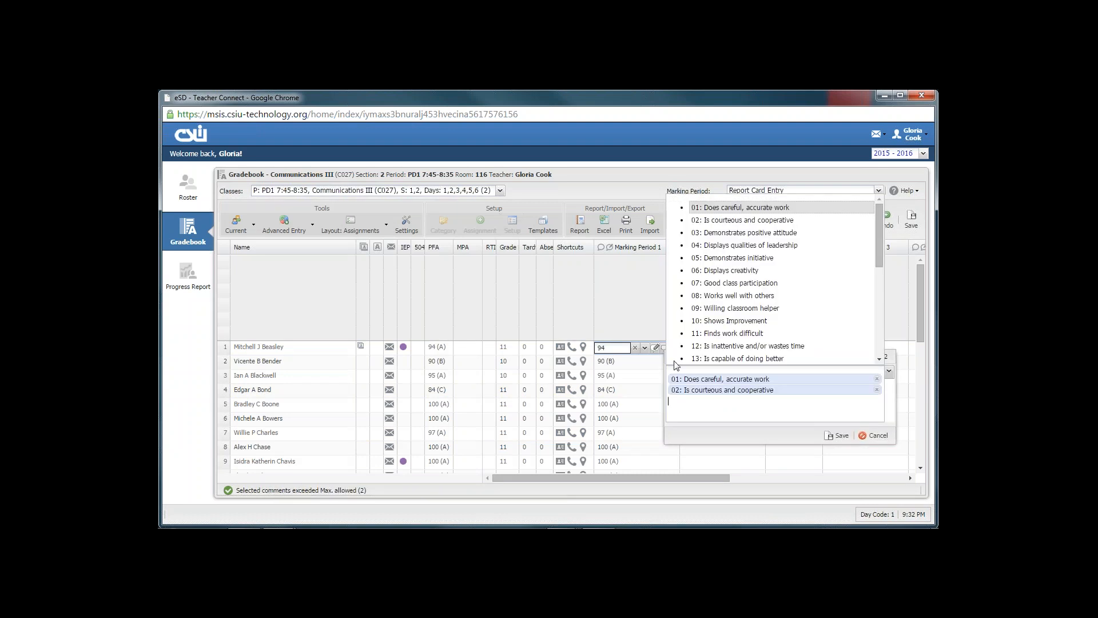
pyautogui.click(837, 436)
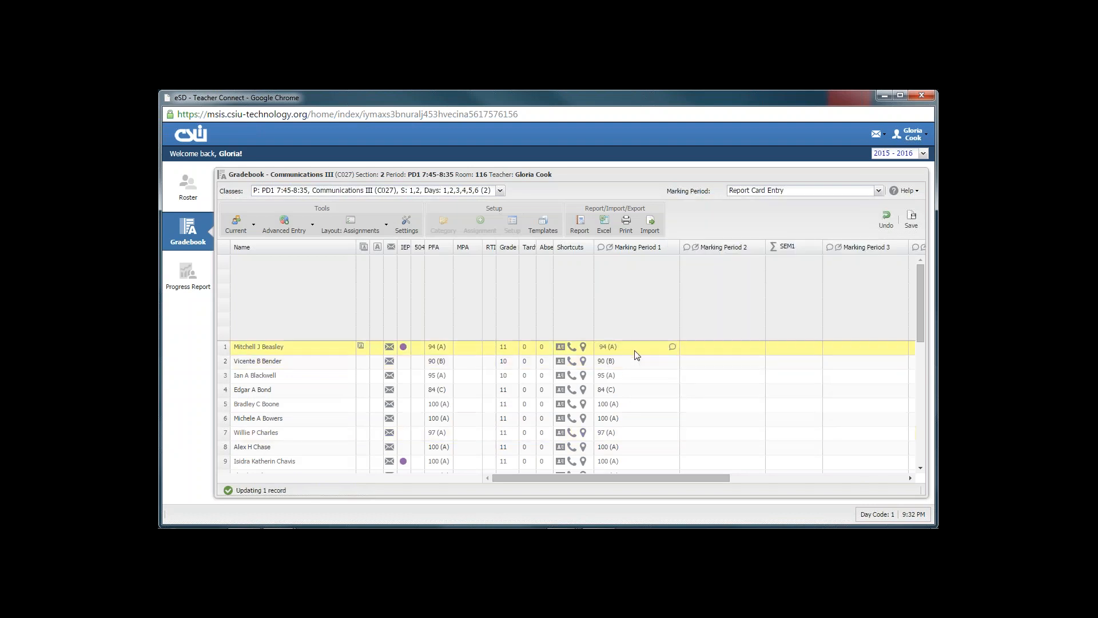
pyautogui.moveTo(673, 349)
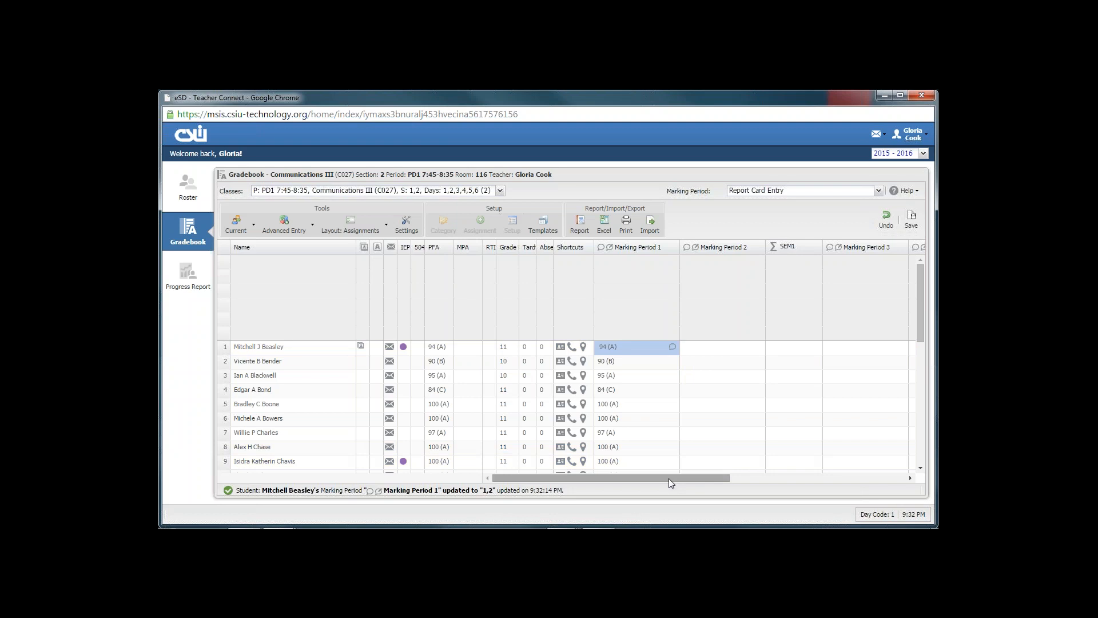
pyautogui.moveTo(669, 480); pyautogui.dragTo(612, 468)
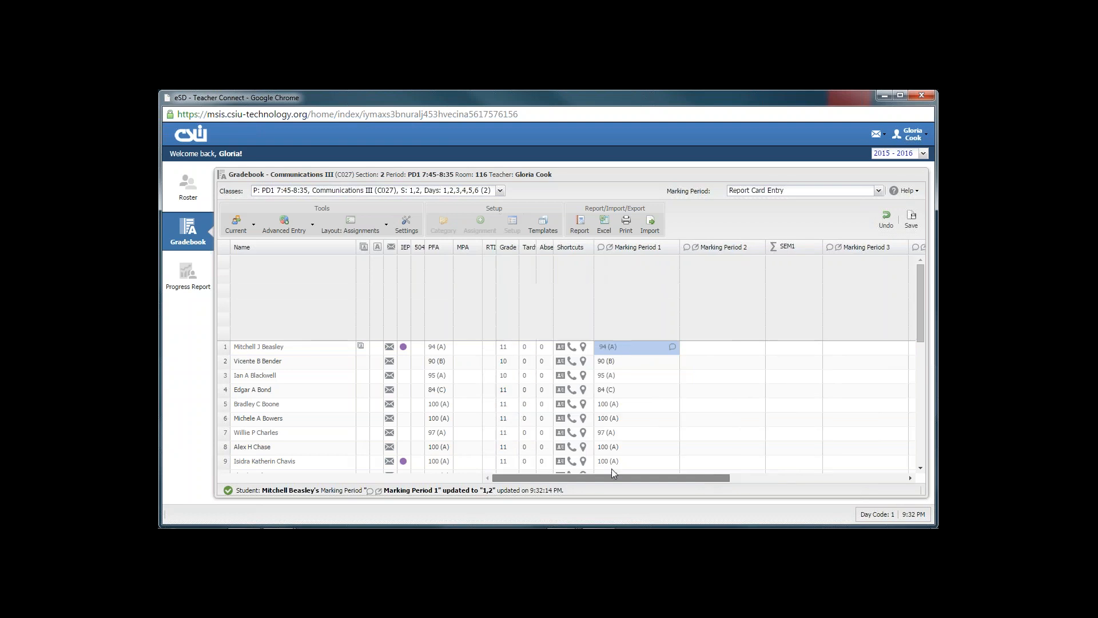
pyautogui.click(911, 219)
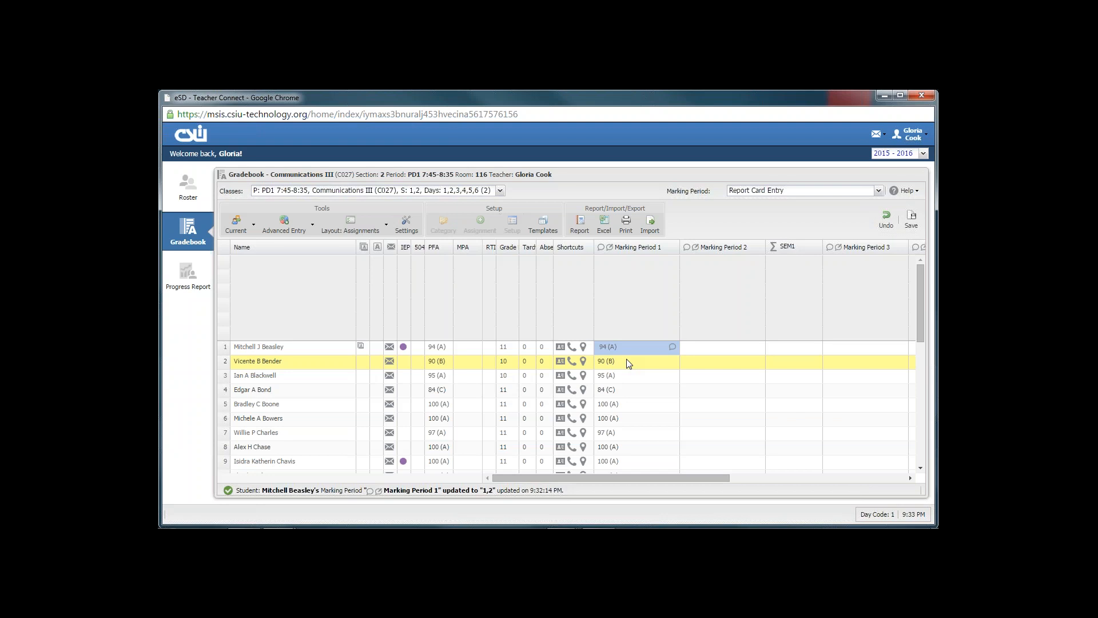
# Step: Set the row 4 student's Marking Period 1 grade to 85 and save the gradebook
pyautogui.click(604, 391)
pyautogui.write('85')
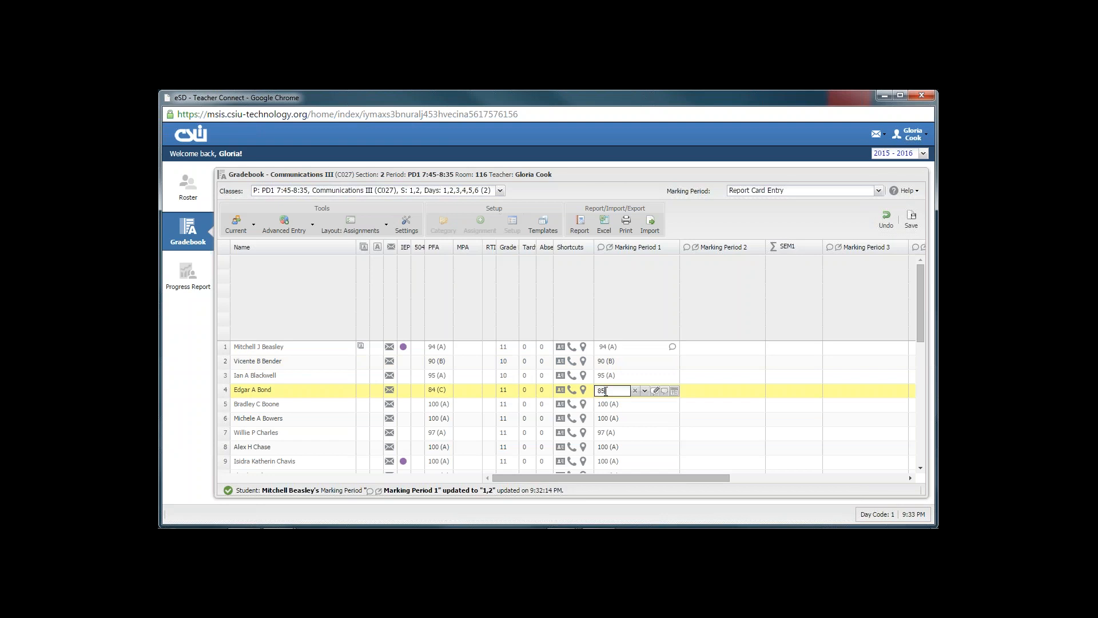
pyautogui.press('Return')
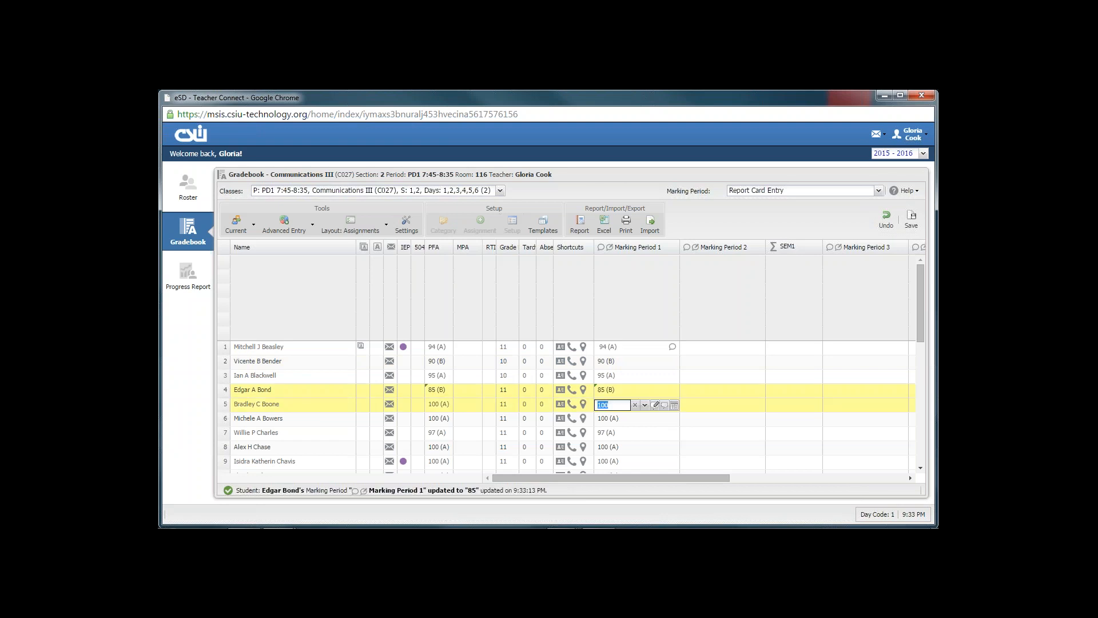
pyautogui.click(913, 222)
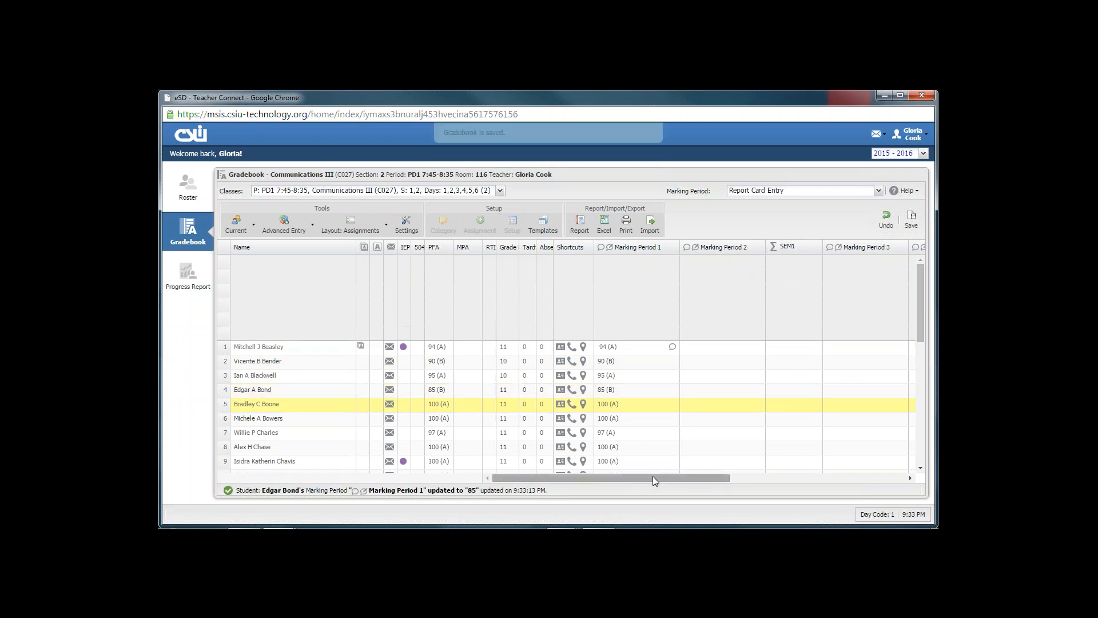
# Step: Enter the row 1 student's grades: 95 for Marking Period 2, 90 for Marking Period 3 and 93 for Marking Period 4
pyautogui.moveTo(653, 477); pyautogui.dragTo(684, 480)
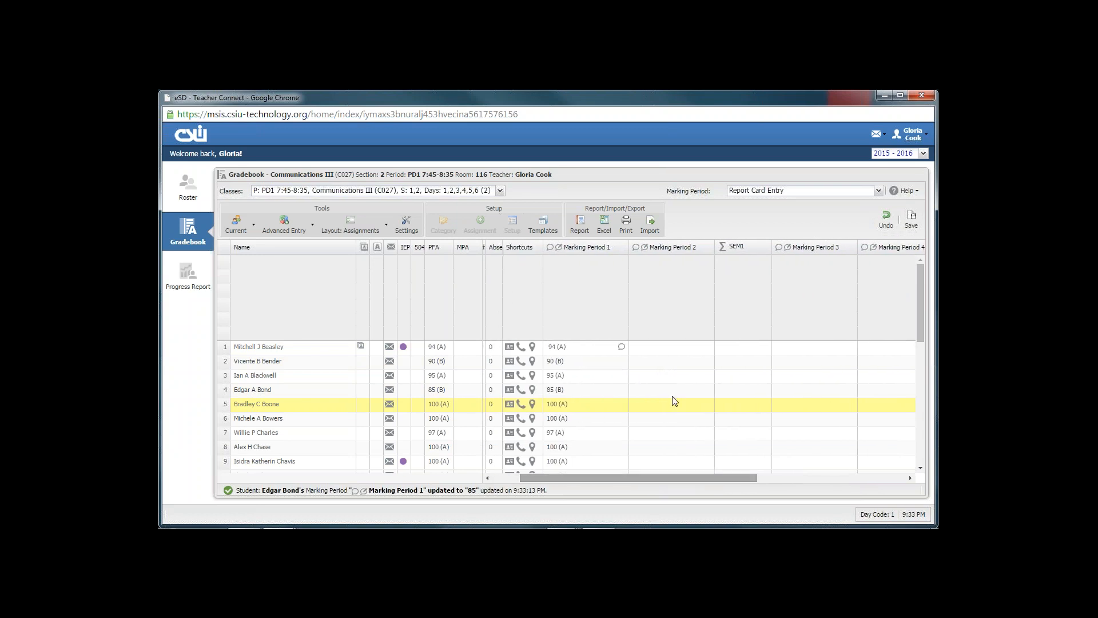
pyautogui.click(662, 352)
pyautogui.write('95')
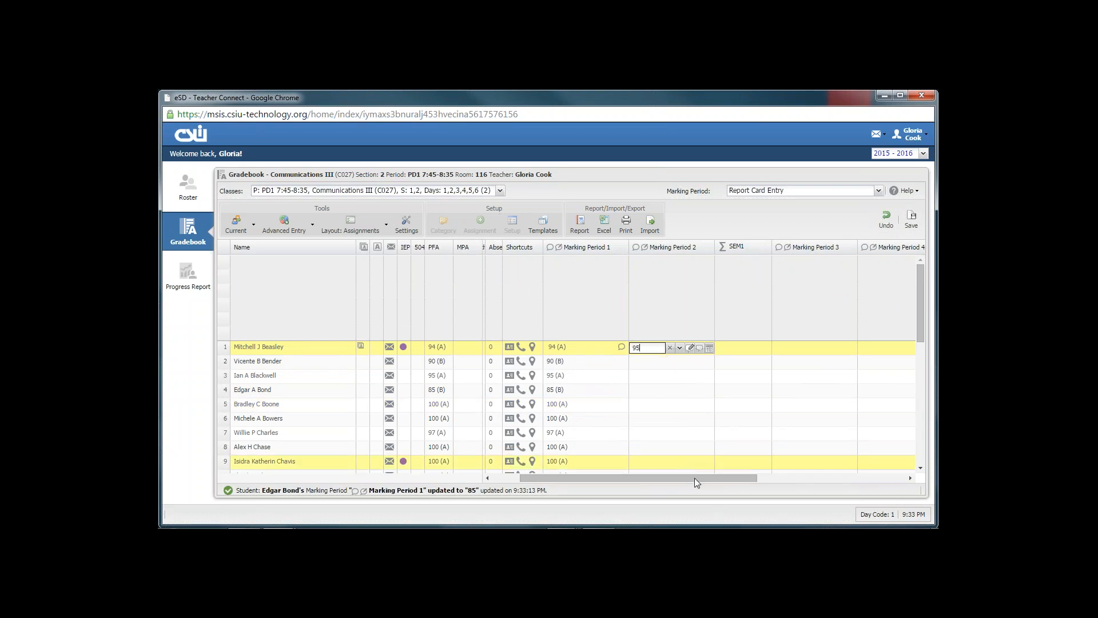
pyautogui.press('Tab')
pyautogui.moveTo(677, 479); pyautogui.dragTo(752, 476)
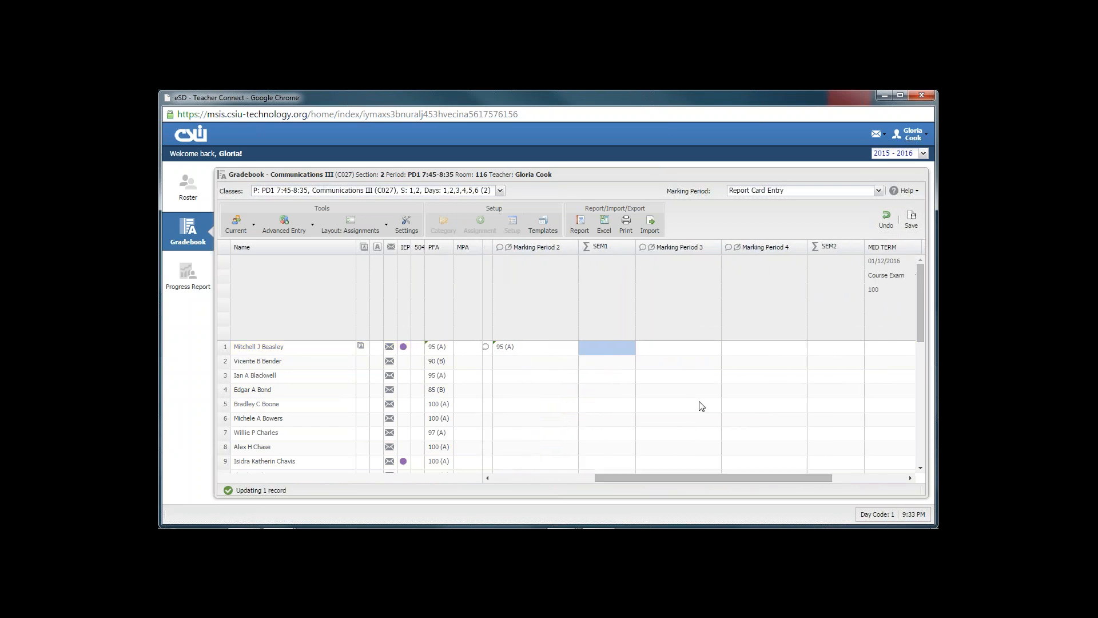
pyautogui.click(675, 349)
pyautogui.write('9')
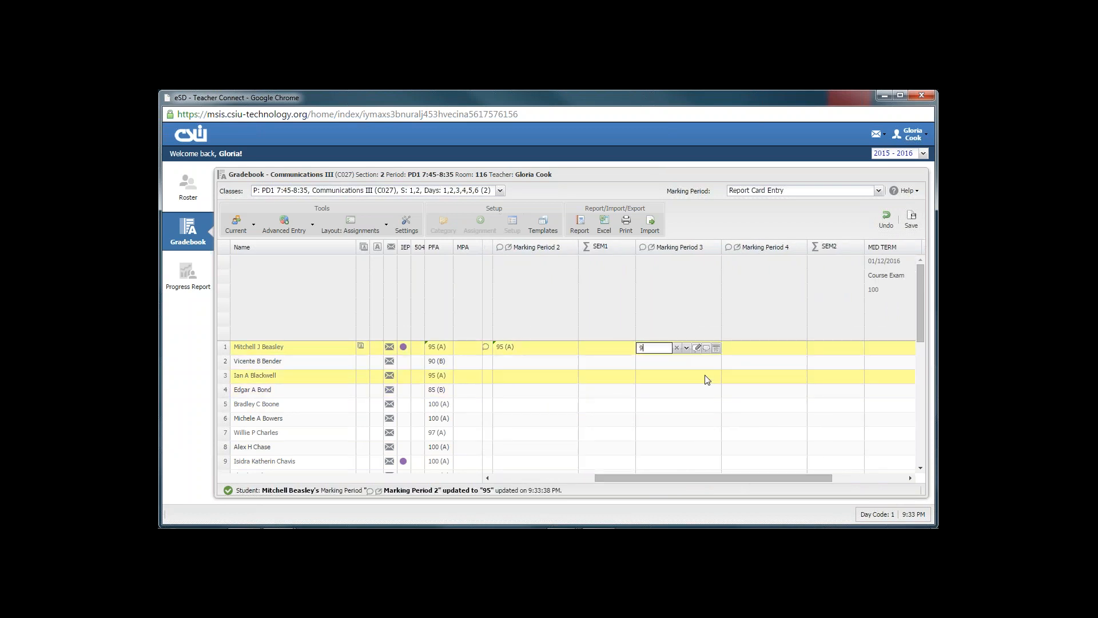
pyautogui.write('0')
pyautogui.press('Tab')
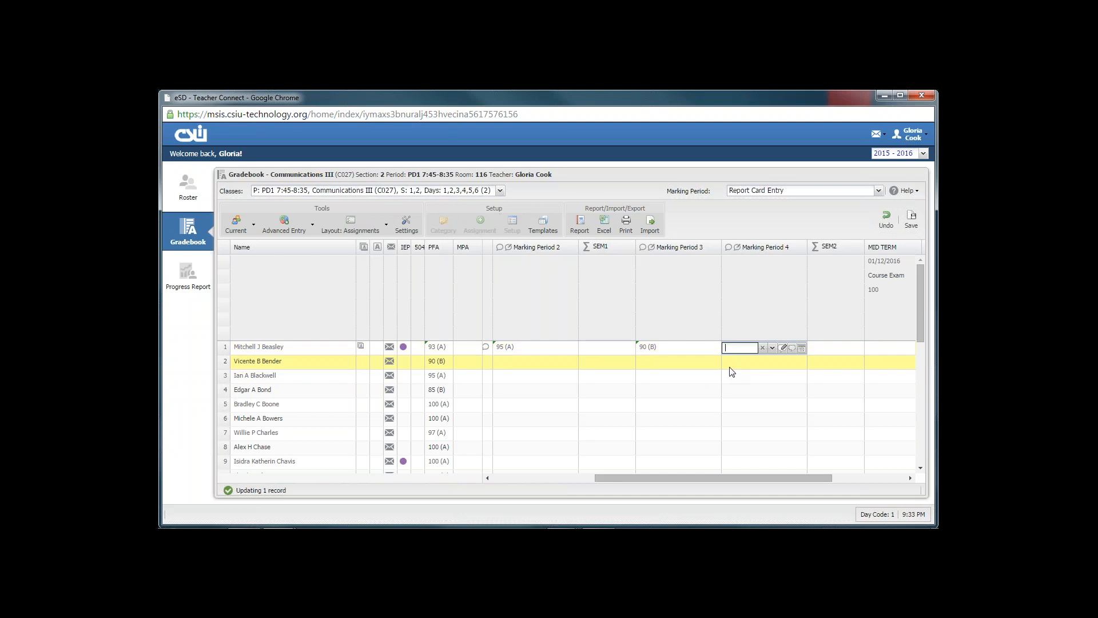
pyautogui.write('93')
pyautogui.press('Tab')
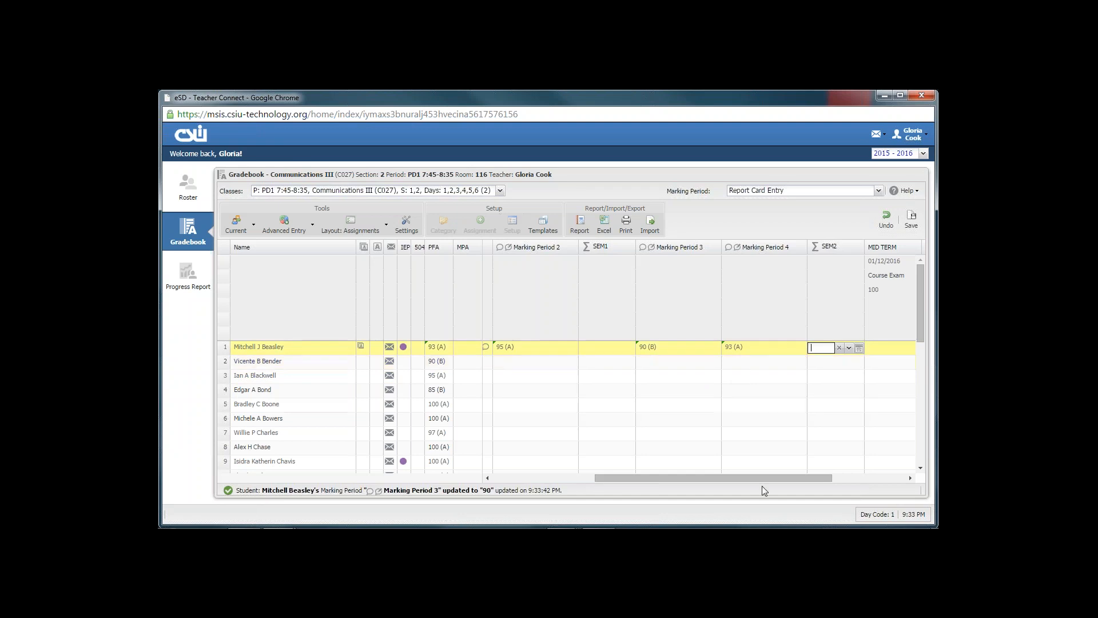
# Step: Enter 92 as the row 1 student's FINAL TERM exam score in report card entry
pyautogui.moveTo(758, 479); pyautogui.dragTo(812, 479)
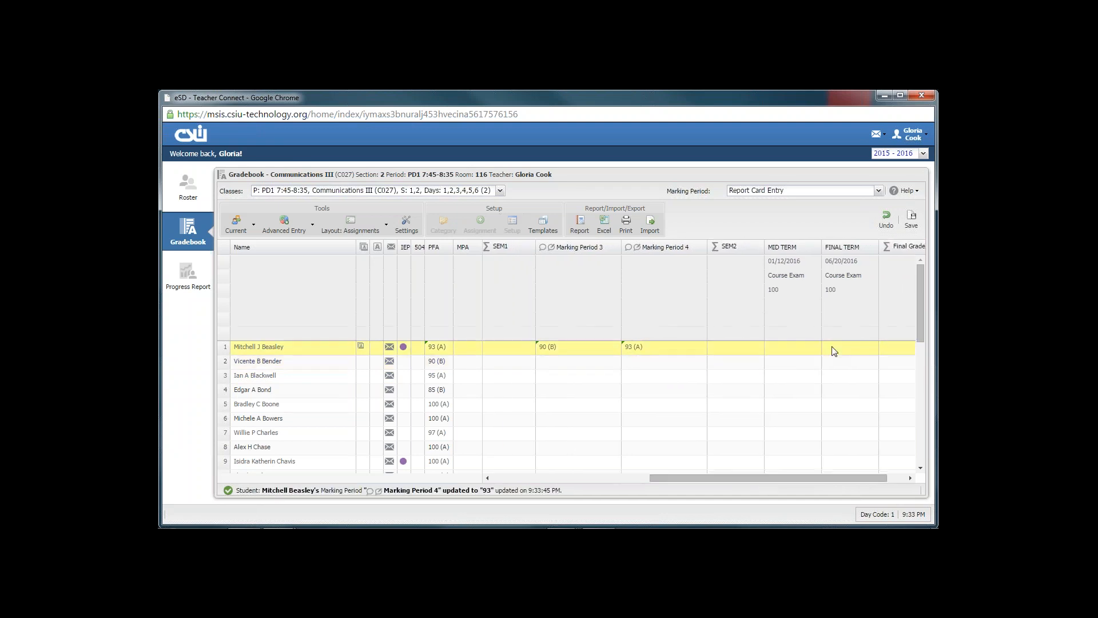
pyautogui.click(835, 350)
pyautogui.write('9')
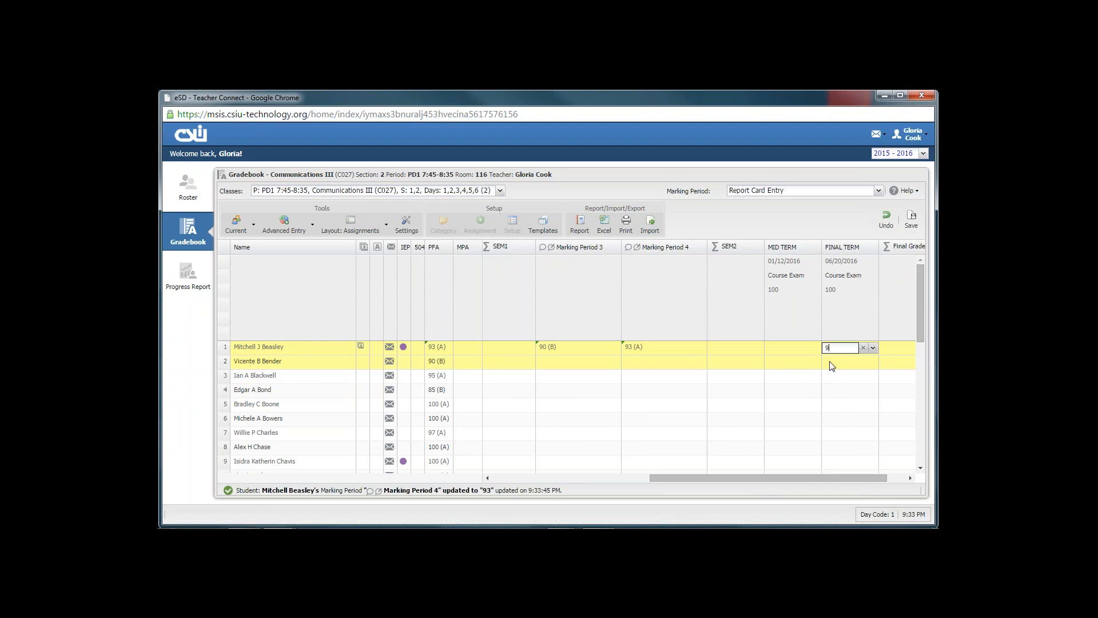
pyautogui.write('2')
pyautogui.moveTo(855, 478); pyautogui.dragTo(893, 481)
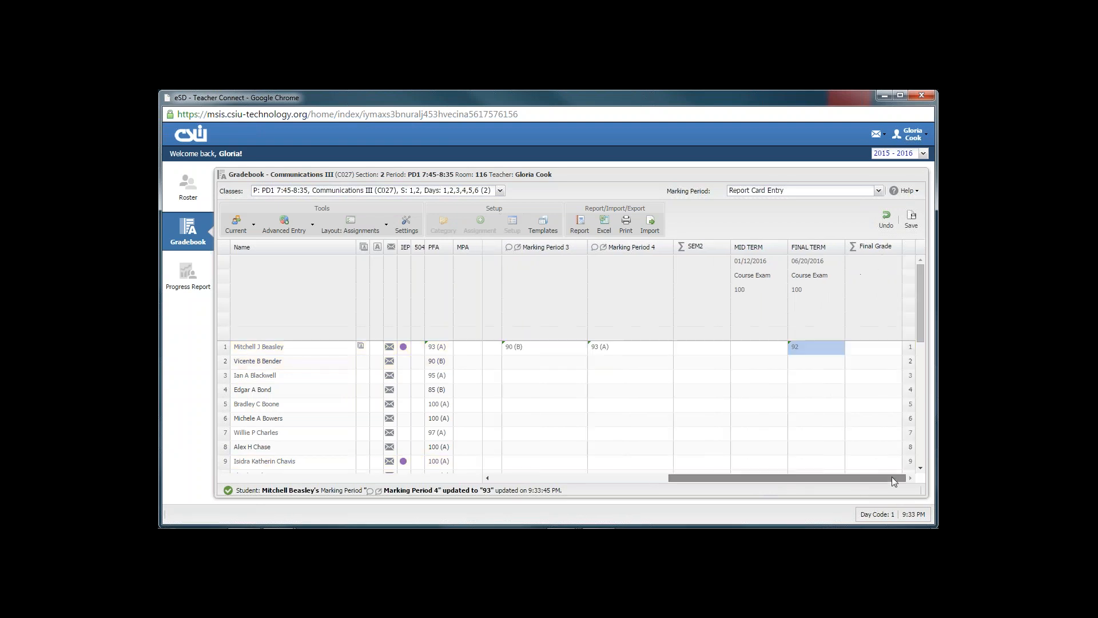
pyautogui.click(830, 351)
# Step: Calculate numeric scores for the Final Grade column, choosing to calculate all grades including existing ones
pyautogui.click(879, 190)
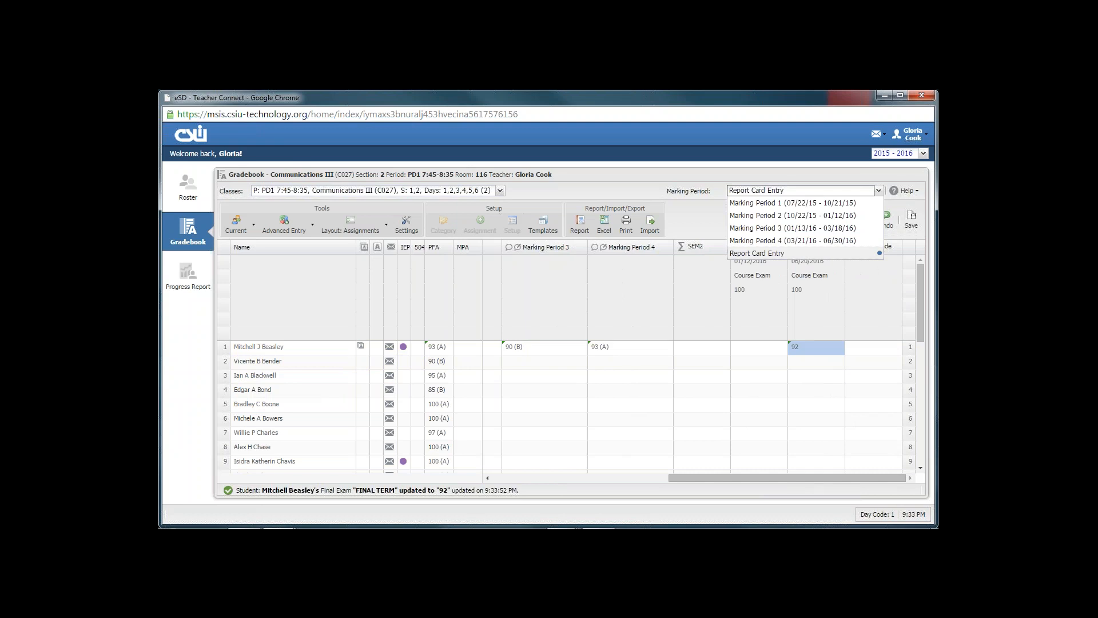
pyautogui.click(879, 191)
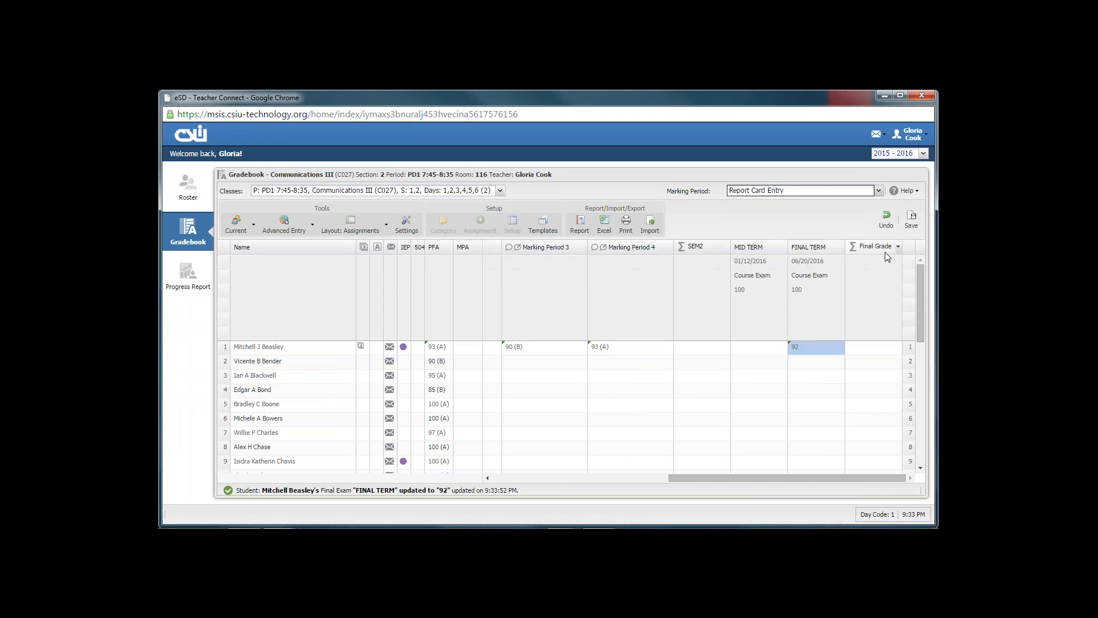
pyautogui.click(898, 249)
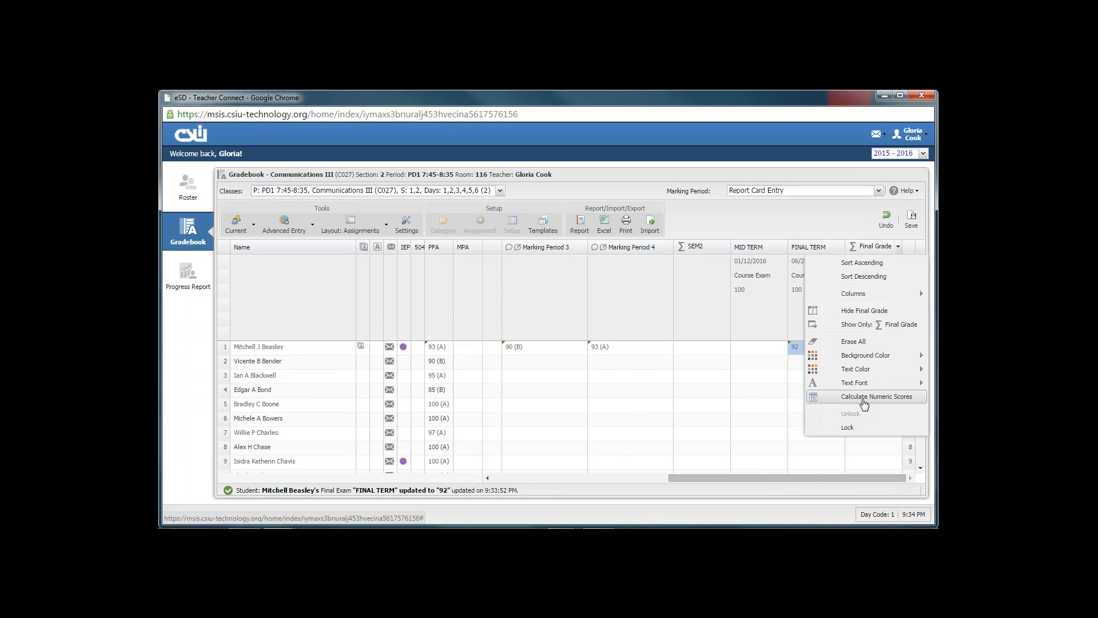
pyautogui.click(867, 398)
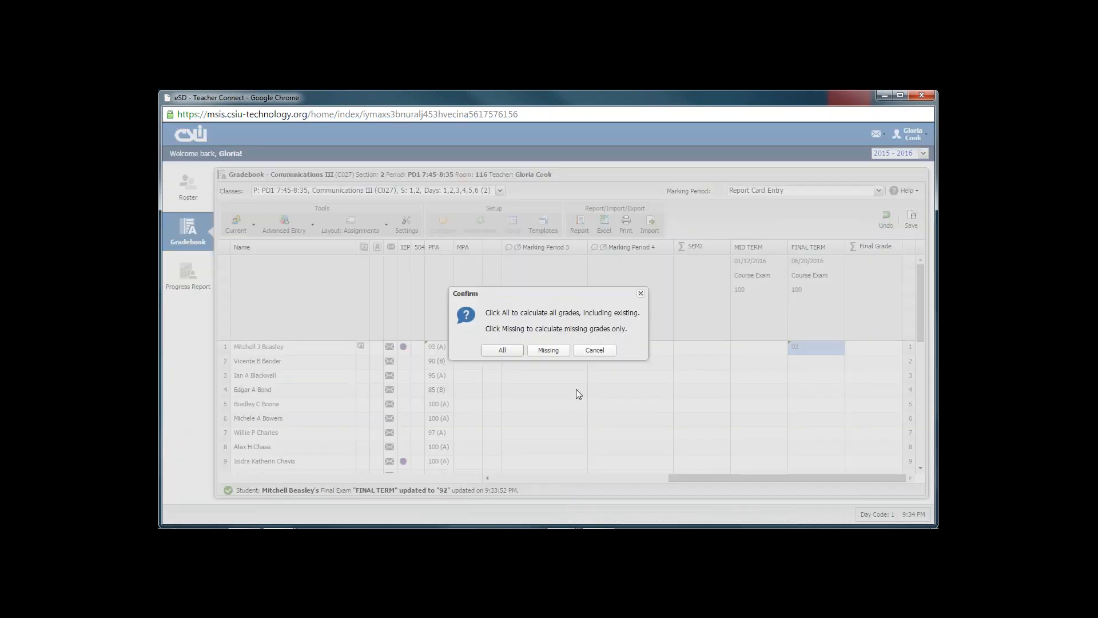
pyautogui.click(503, 351)
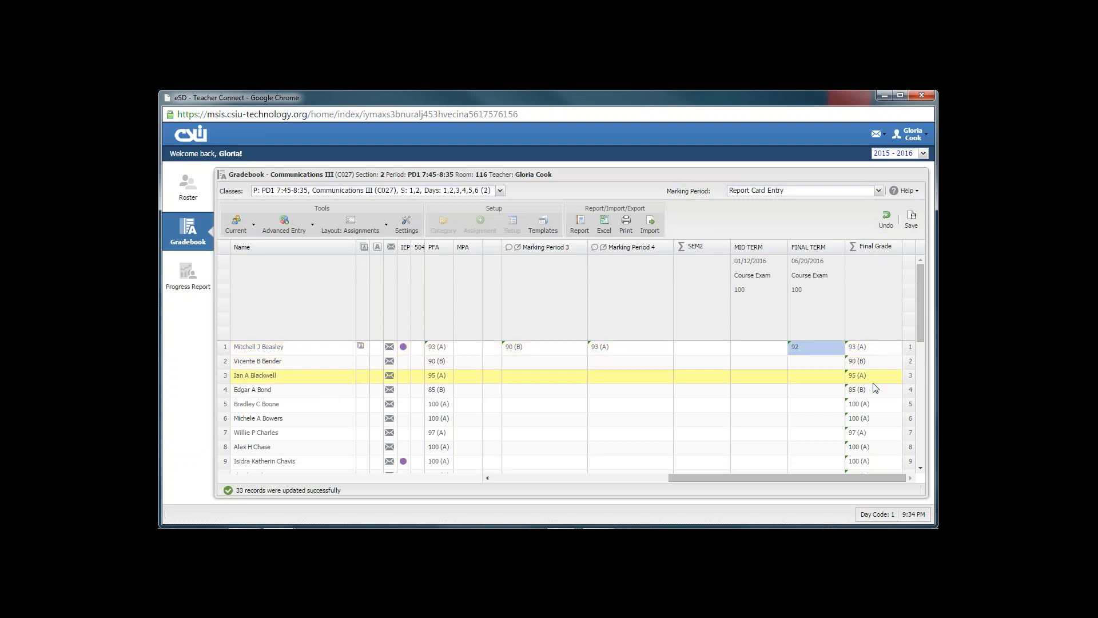
# Step: Override the row 1 student's Final Grade with 95 and save the gradebook
pyautogui.click(860, 351)
pyautogui.write('95')
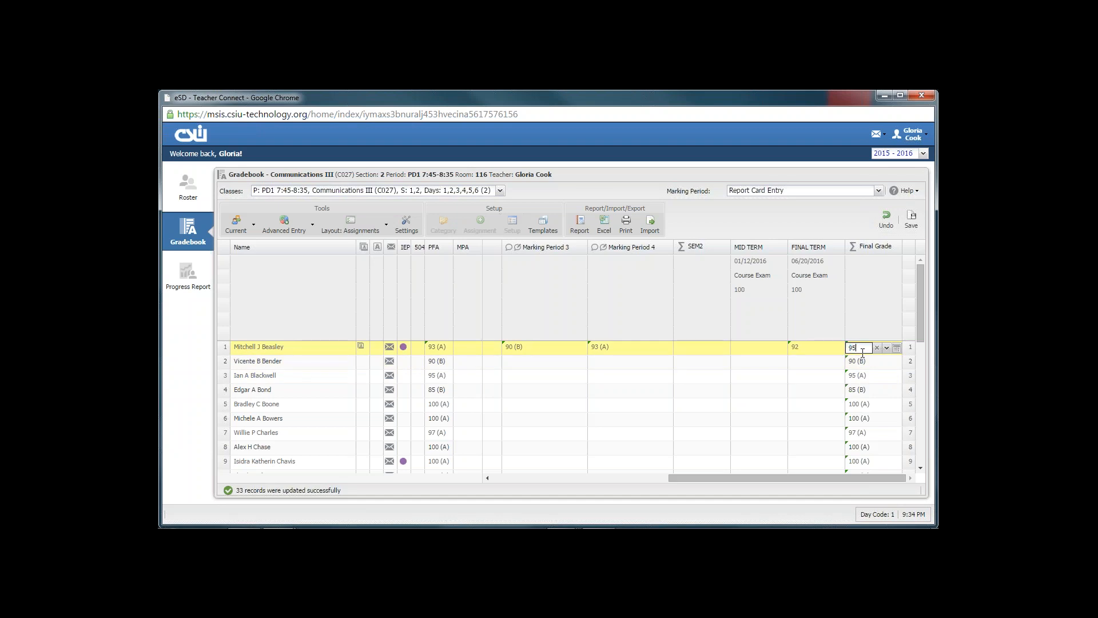
pyautogui.press('Return')
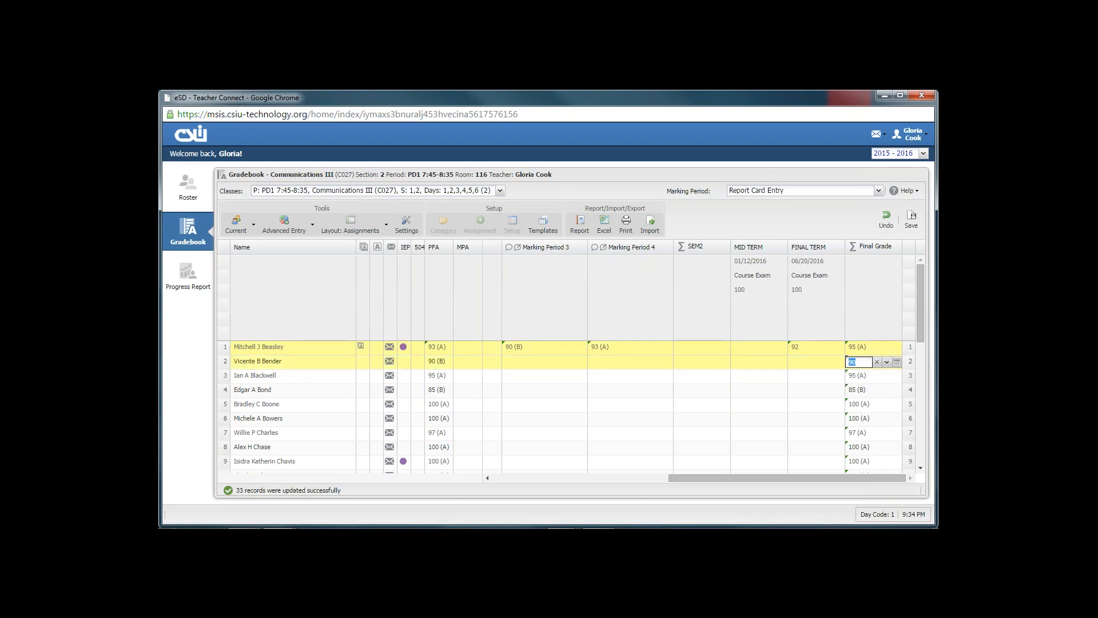
pyautogui.click(914, 220)
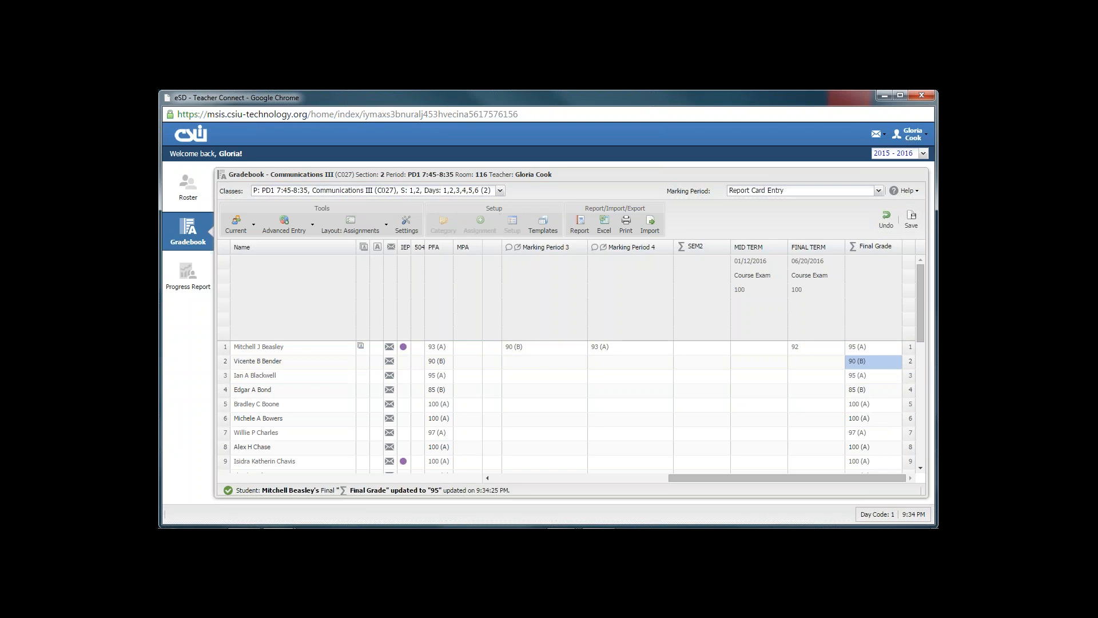
# Step: Switch the gradebook to Marking Period 4 and review its grade and Final Grade columns
pyautogui.click(878, 190)
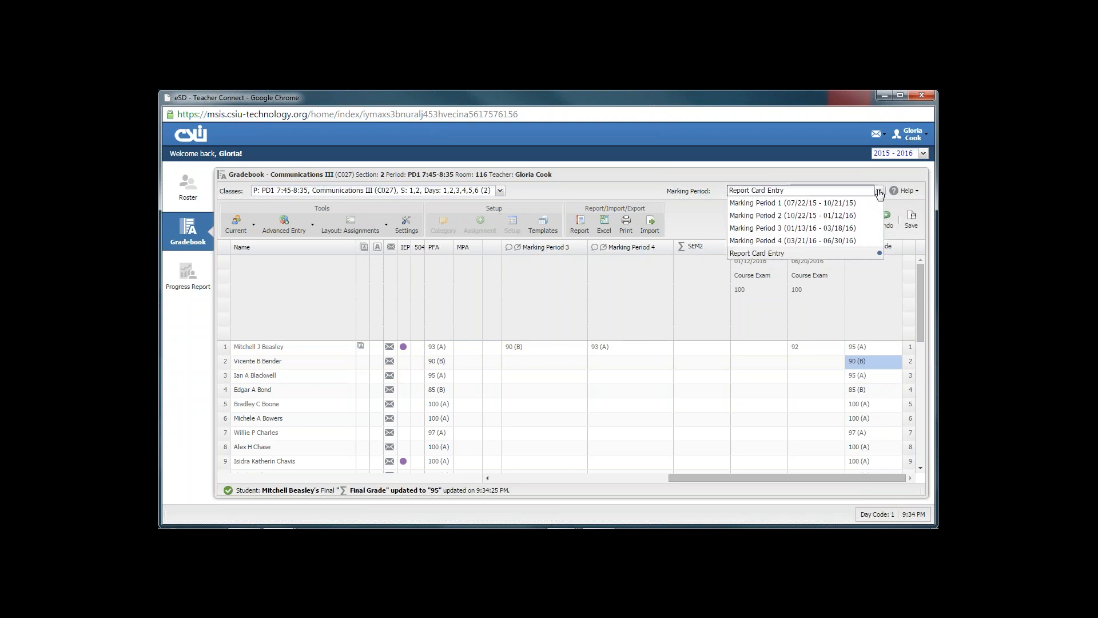
pyautogui.click(826, 241)
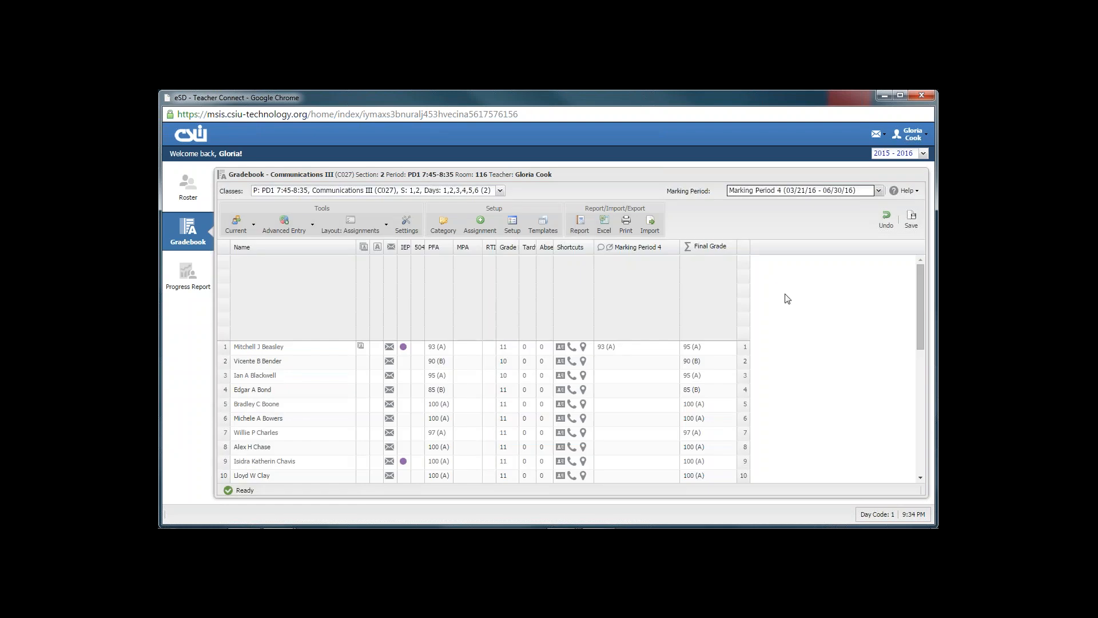
pyautogui.click(613, 352)
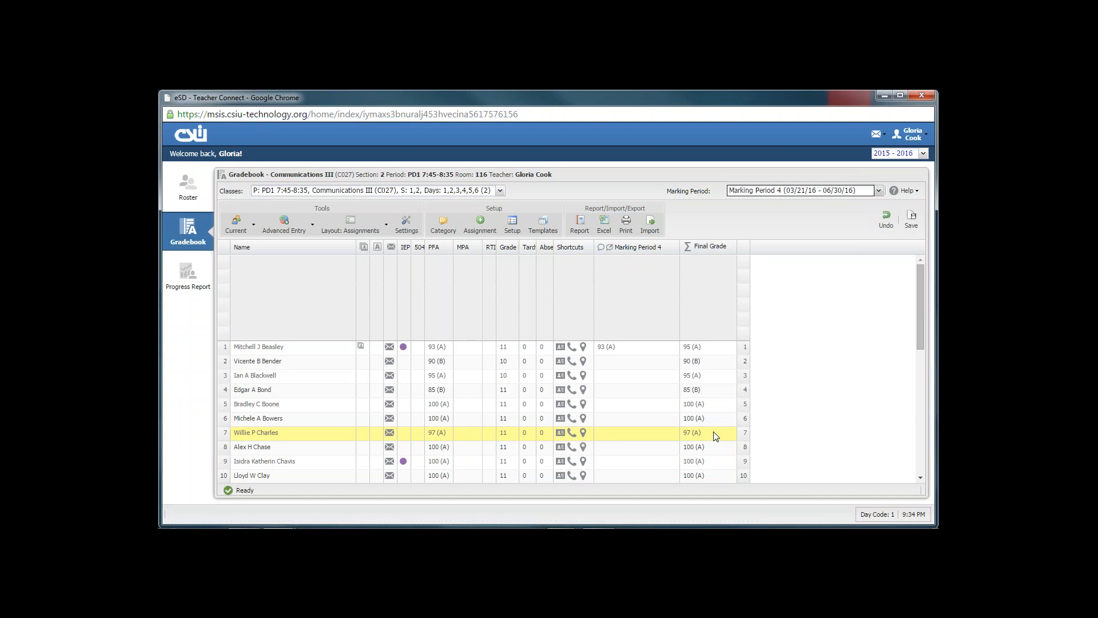
# Step: Switch the gradebook to Marking Period 1 and review its assignment scores, category averages and marking period grades
pyautogui.click(879, 191)
pyautogui.click(832, 204)
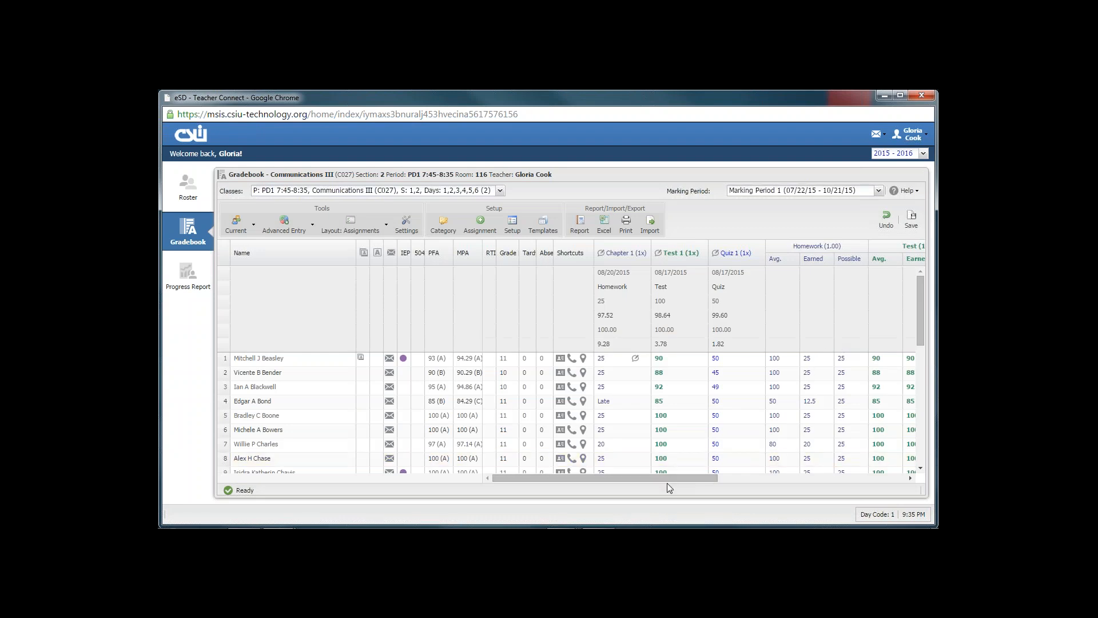
pyautogui.moveTo(671, 480); pyautogui.dragTo(638, 483)
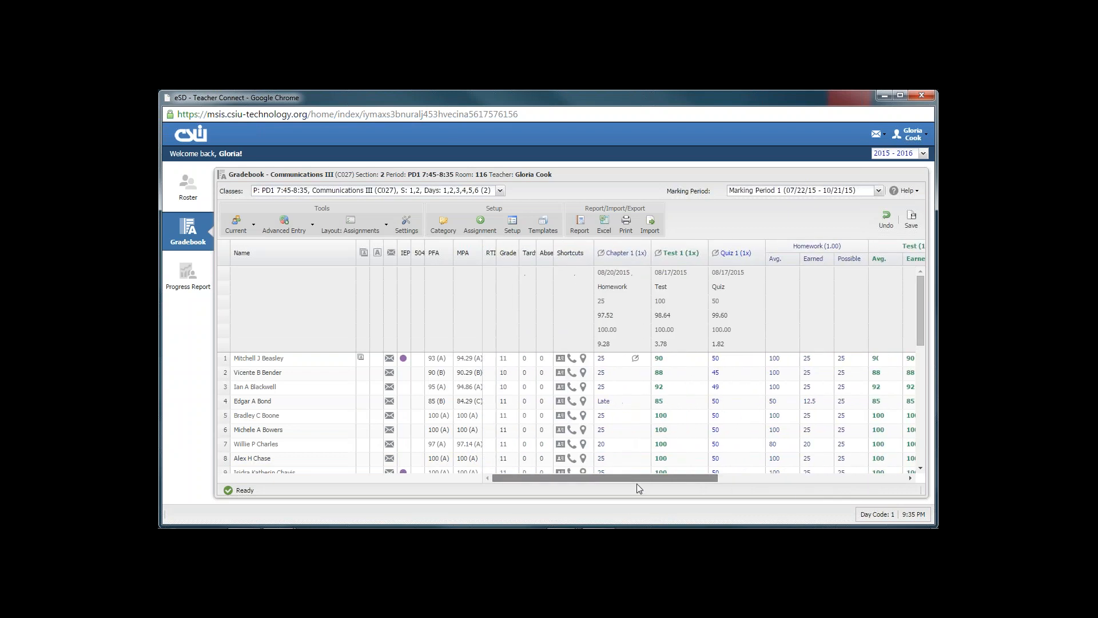
pyautogui.click(607, 404)
pyautogui.moveTo(596, 477); pyautogui.dragTo(842, 501)
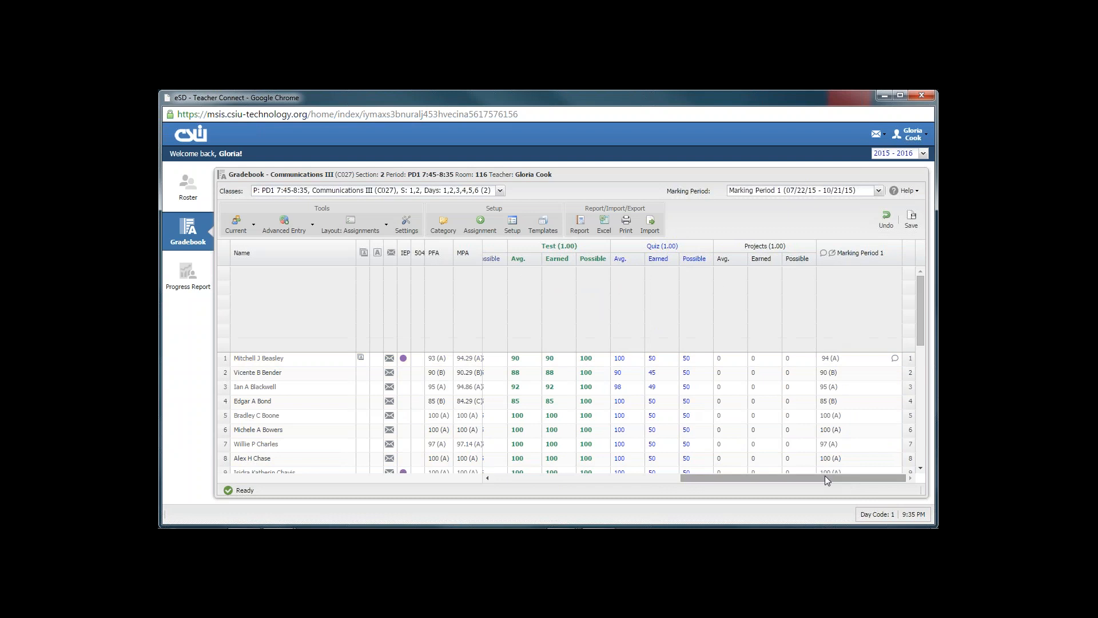
pyautogui.moveTo(822, 479); pyautogui.dragTo(602, 481)
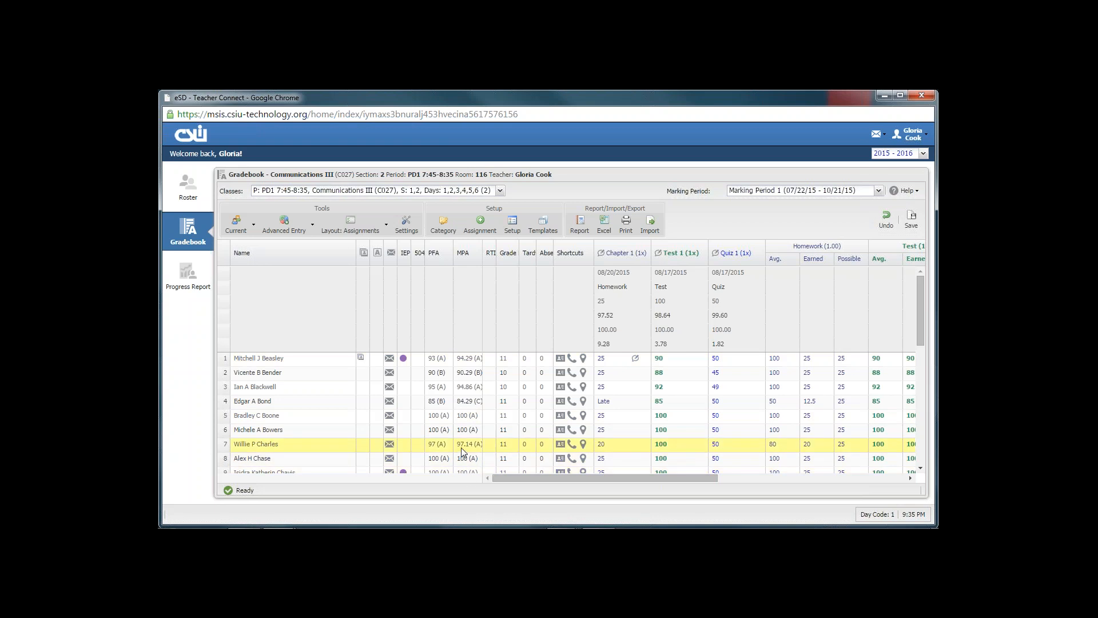
# Step: Open the Marking Period 1 gradebook setup and choose Summation from the Projects category's grading methods
pyautogui.click(512, 225)
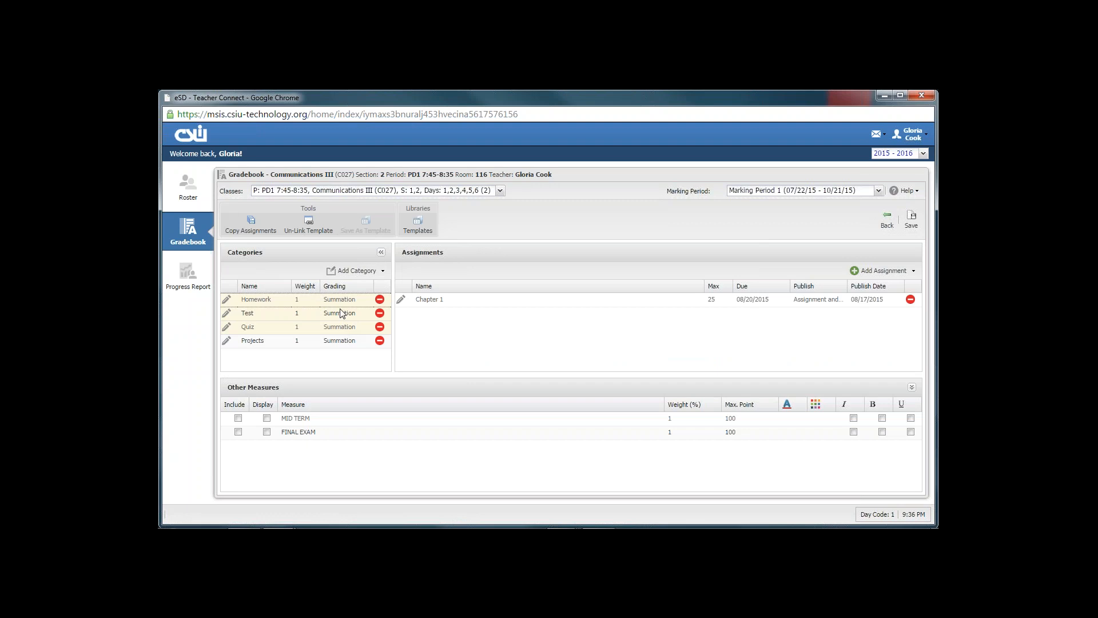
pyautogui.click(341, 343)
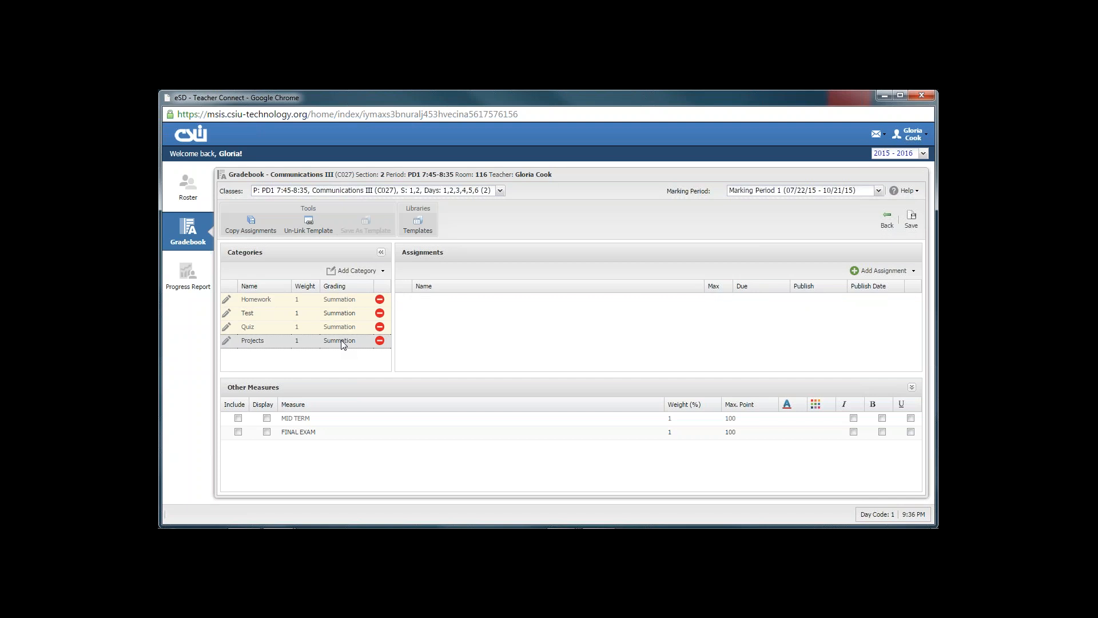
pyautogui.click(342, 344)
pyautogui.click(368, 342)
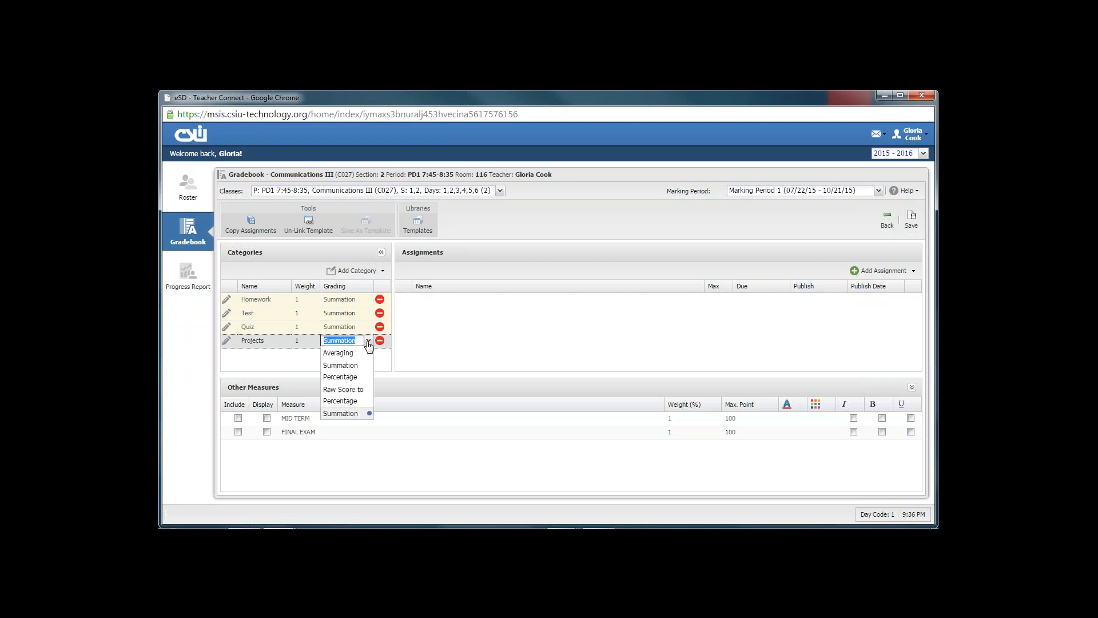
pyautogui.click(355, 415)
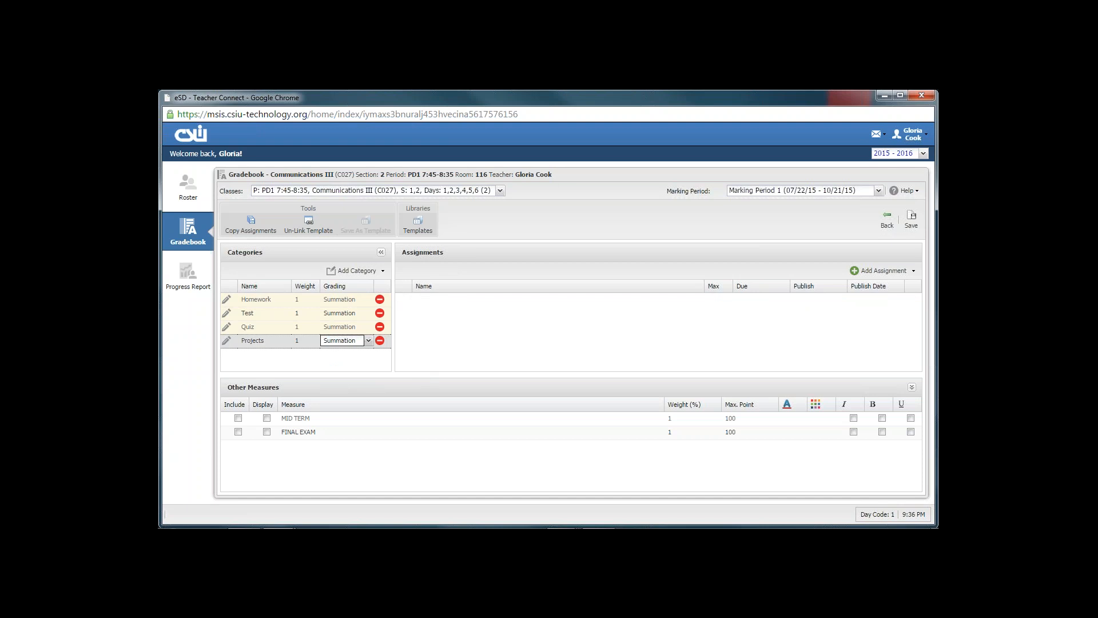
# Step: Review the Homework, Test and Quiz categories' assignments, the details of Quiz 1 and the Quiz category's settings without changing them
pyautogui.click(269, 301)
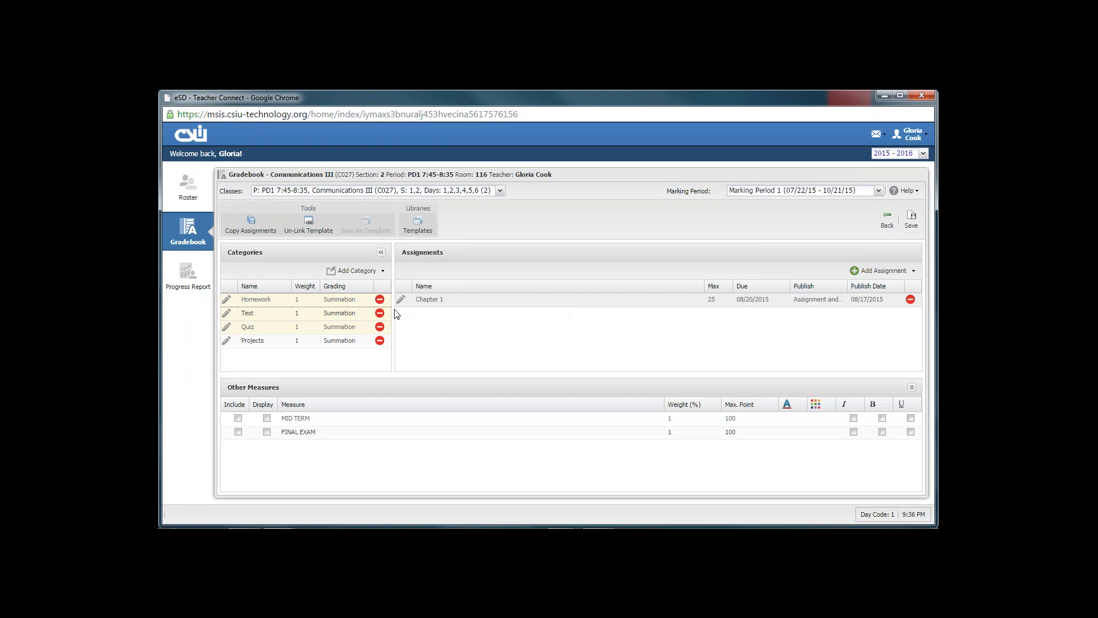
pyautogui.click(311, 315)
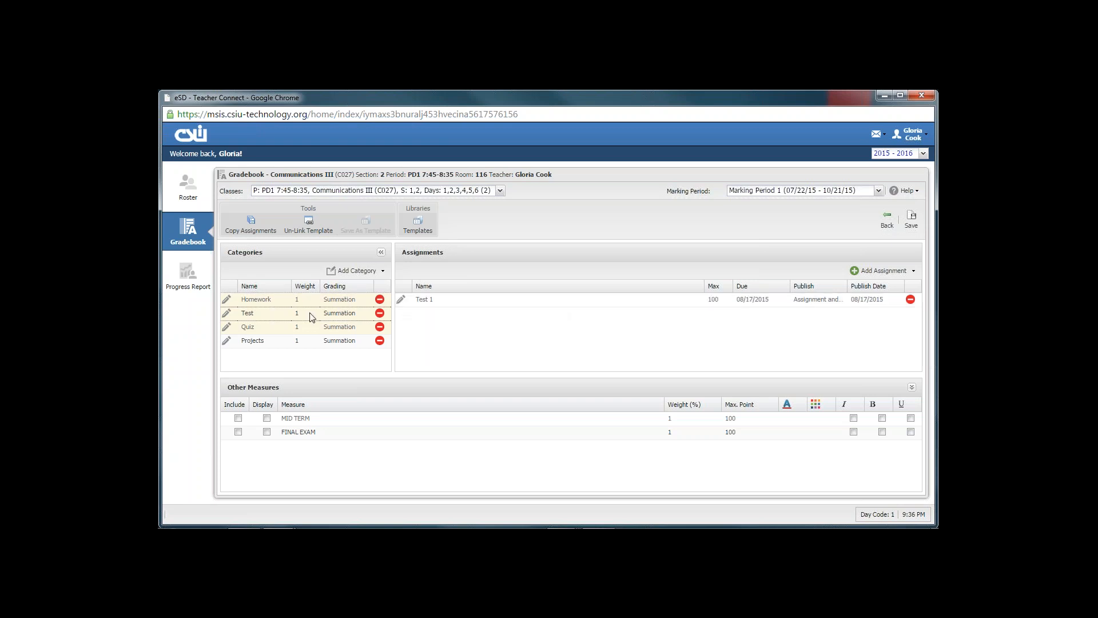
pyautogui.click(309, 327)
pyautogui.click(401, 300)
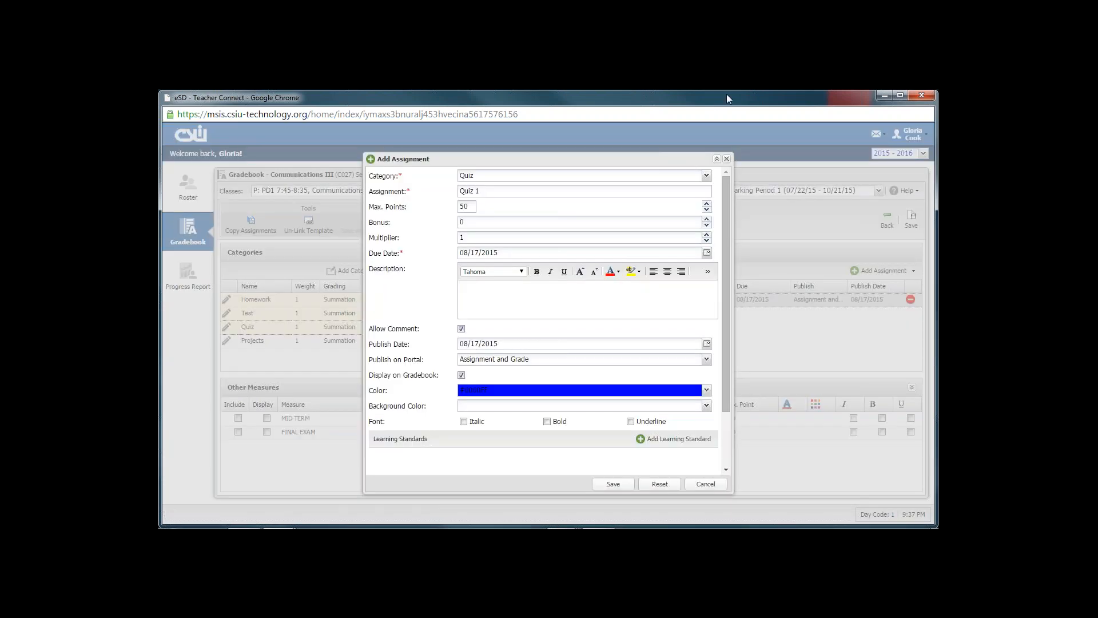
pyautogui.click(726, 158)
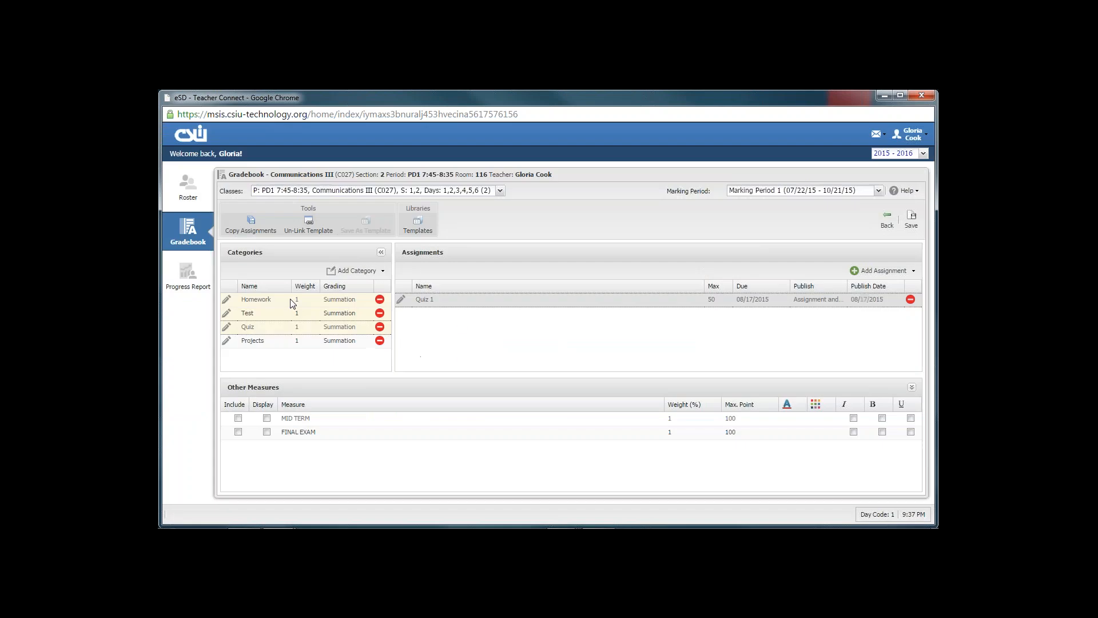
pyautogui.click(227, 326)
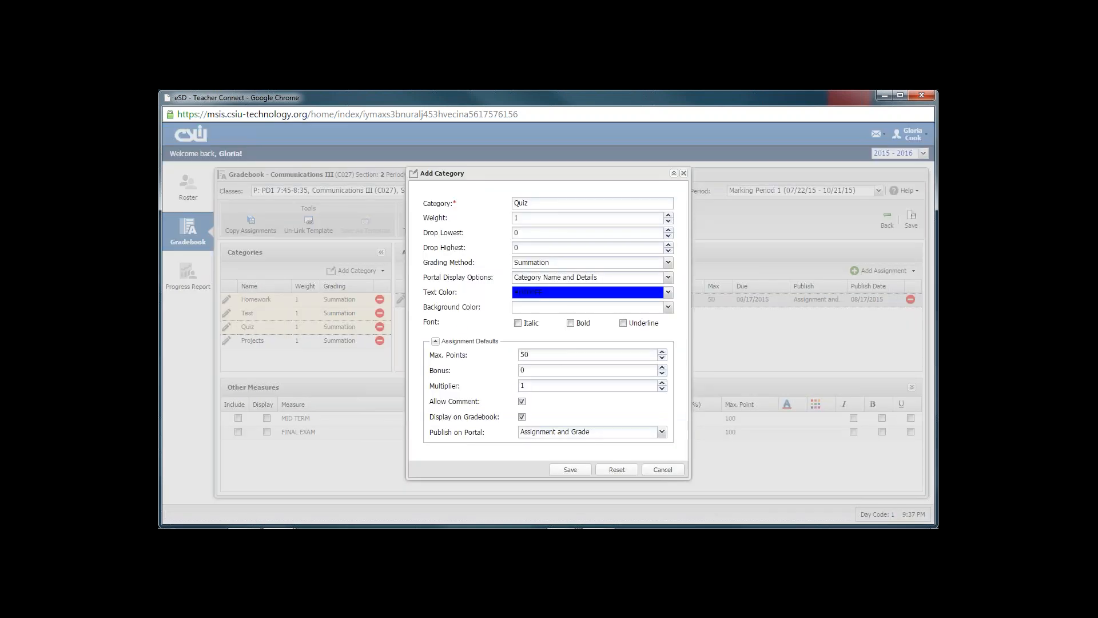
pyautogui.click(661, 469)
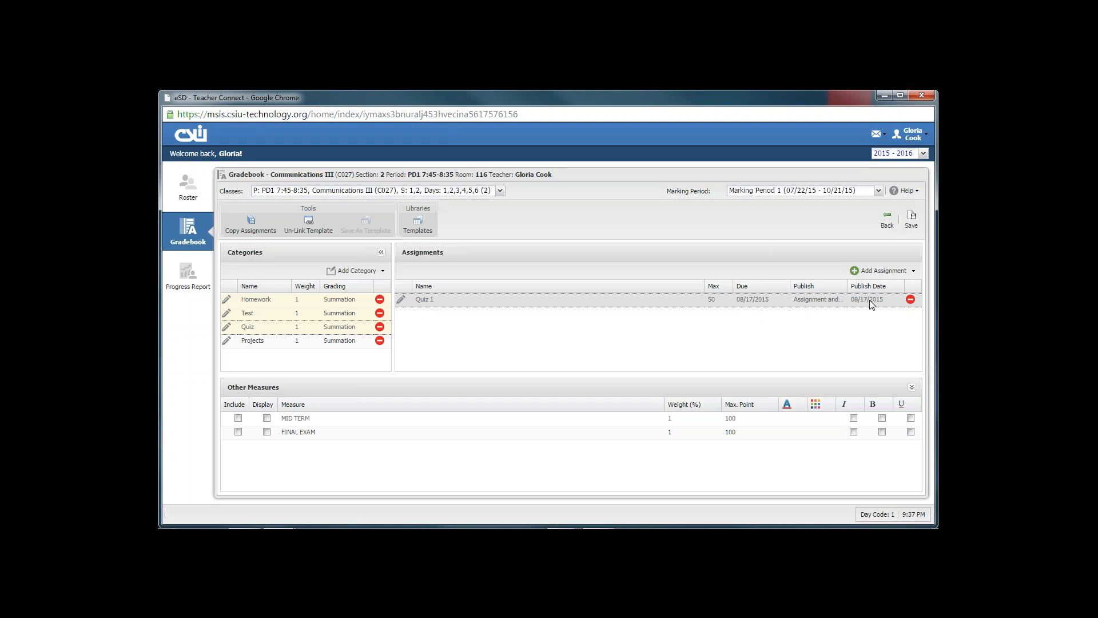
# Step: Review the Test category's assignment and the publish option, due date and maximum points of the Homework assignment Chapter 1
pyautogui.click(330, 319)
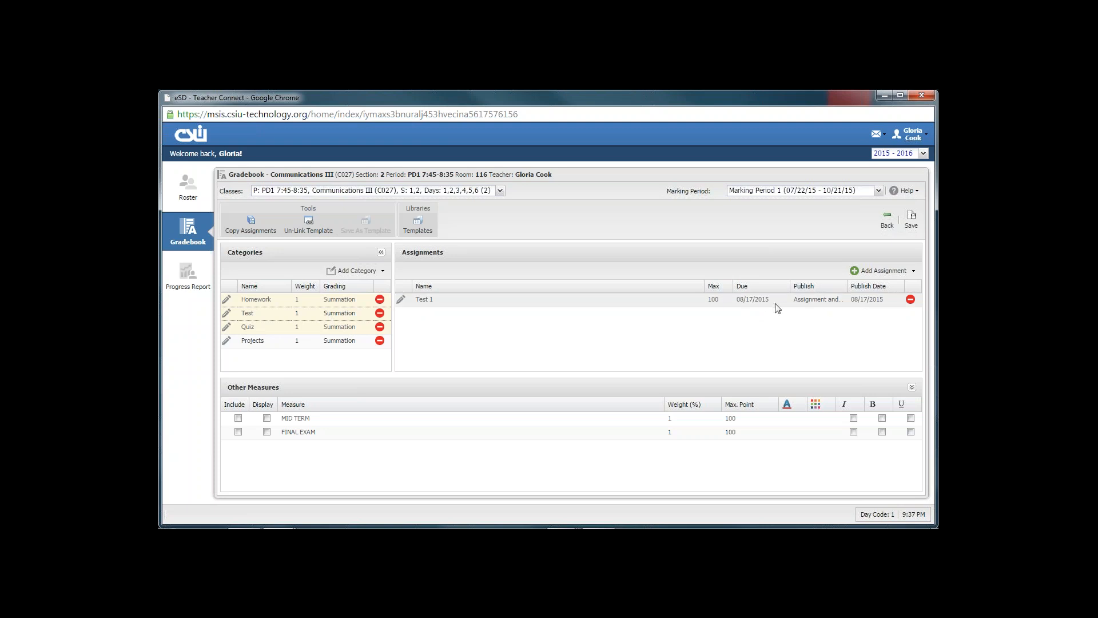
pyautogui.click(329, 300)
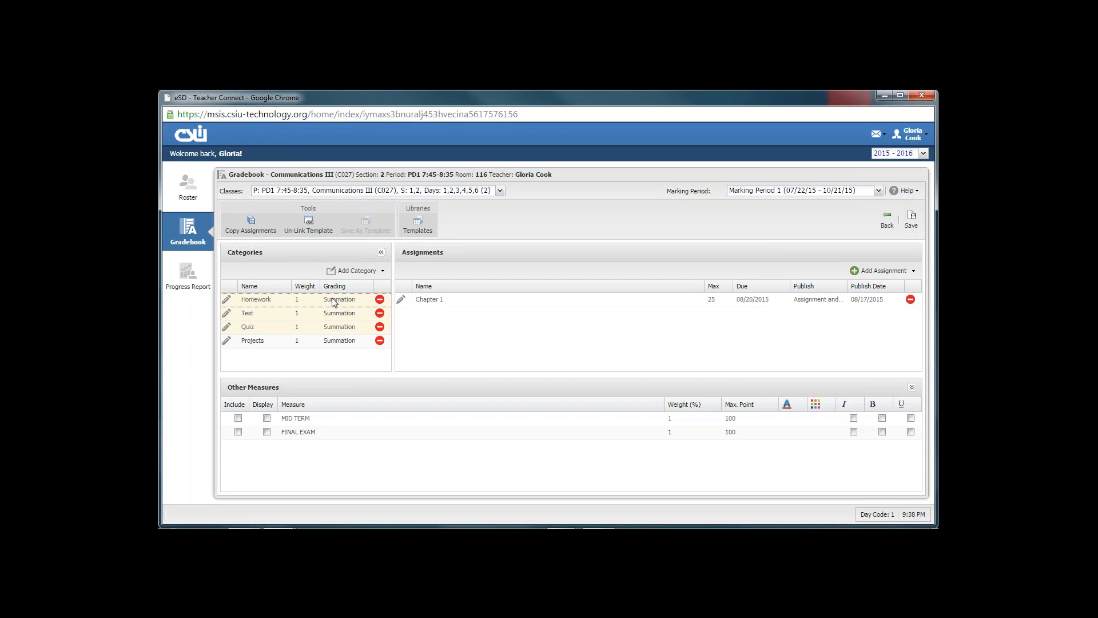
pyautogui.click(874, 304)
pyautogui.click(831, 303)
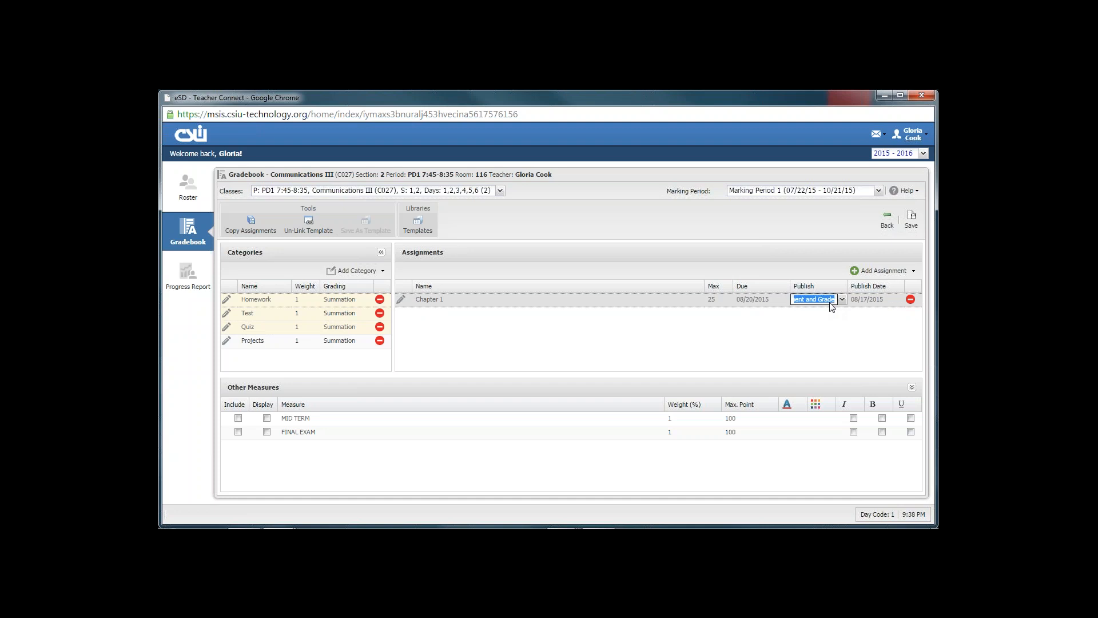
pyautogui.click(767, 302)
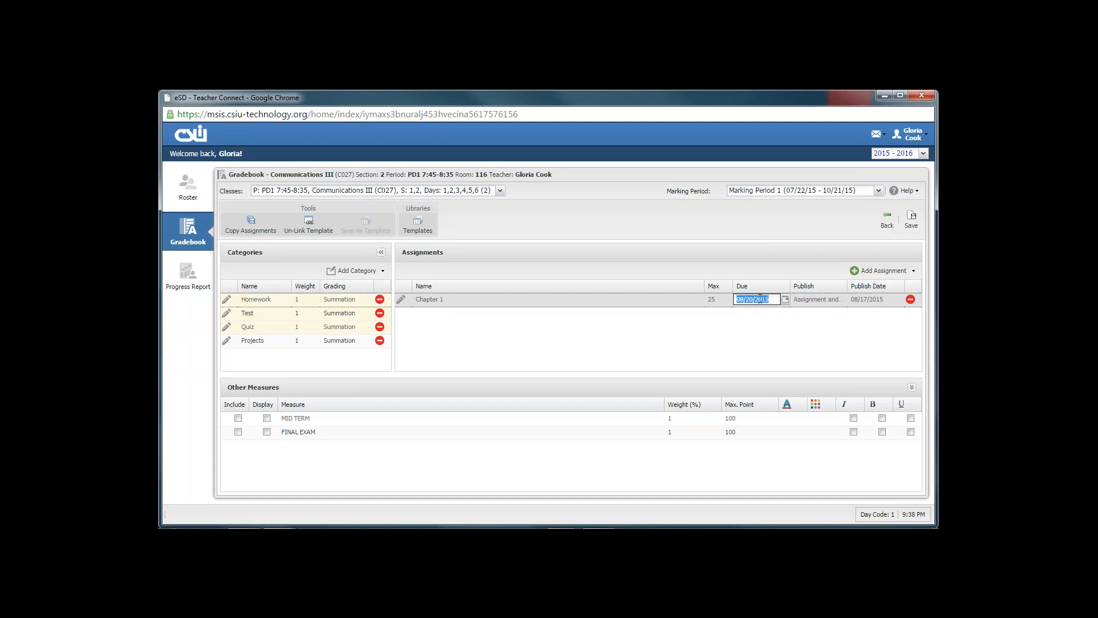
pyautogui.click(715, 301)
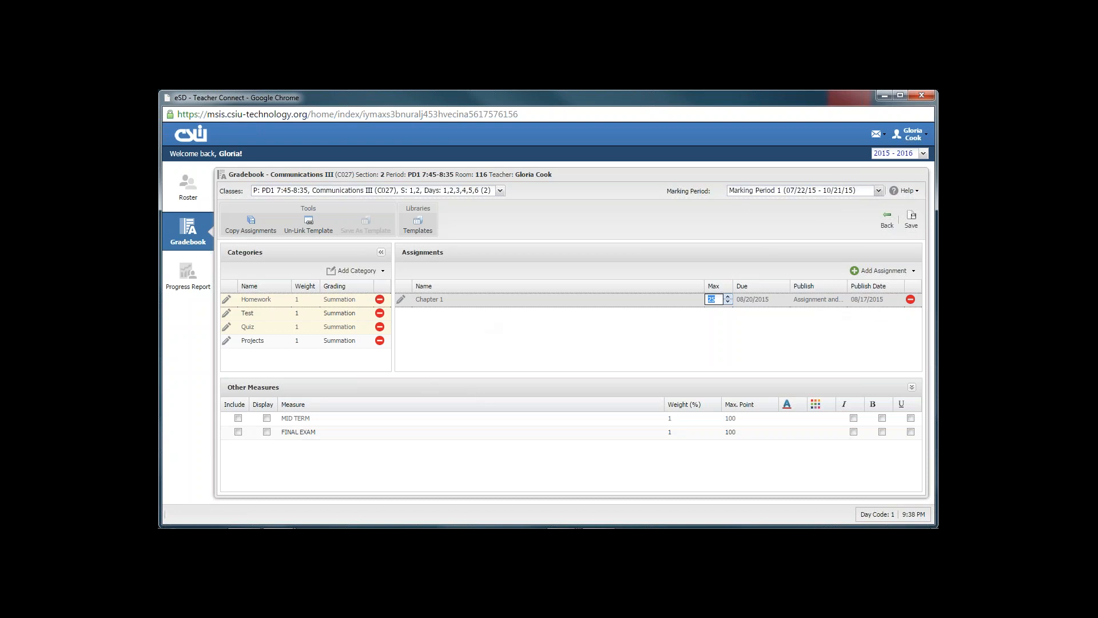
# Step: Leave the setup by switching to the Marking Period 4 gradebook
pyautogui.click(878, 192)
pyautogui.click(879, 191)
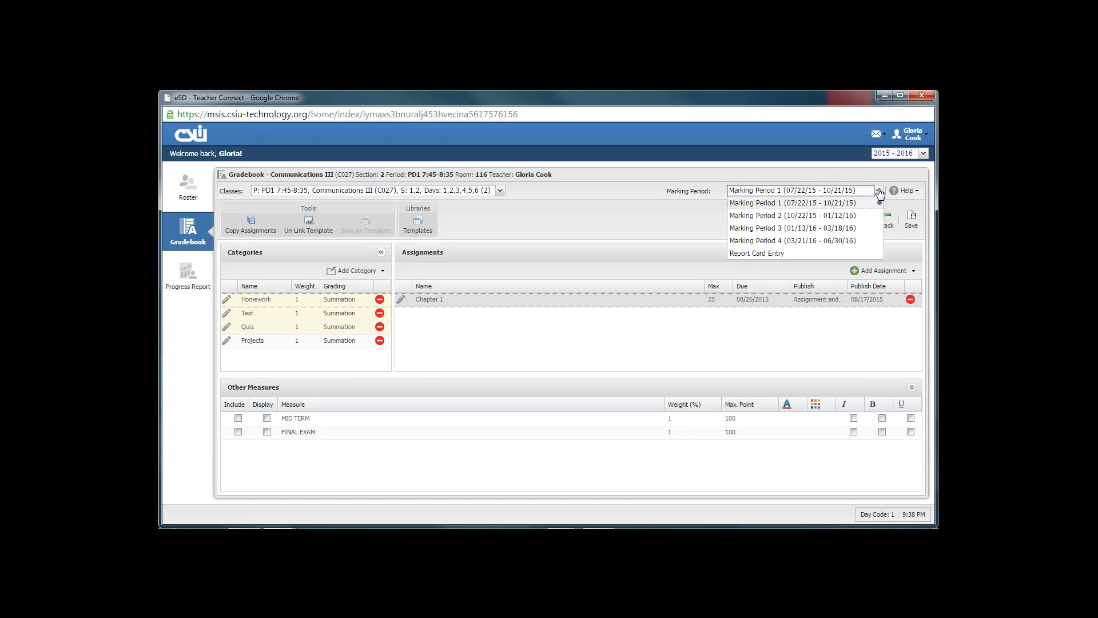
pyautogui.click(760, 241)
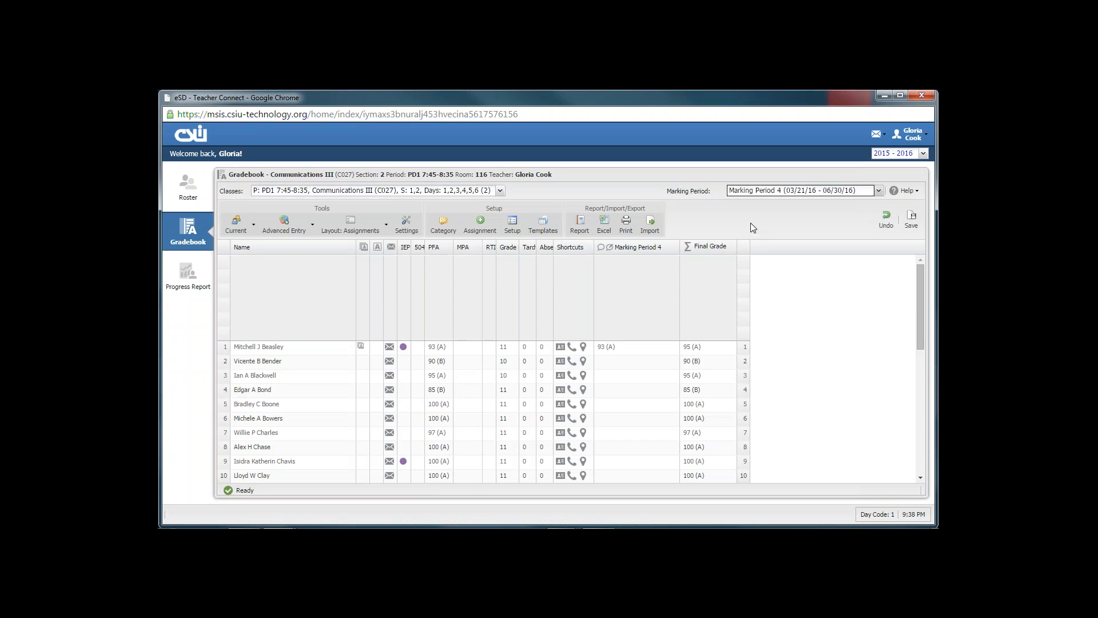
# Step: Open the Marking Period 4 gradebook setup and enable Display for the FINAL EXAM measure
pyautogui.click(512, 223)
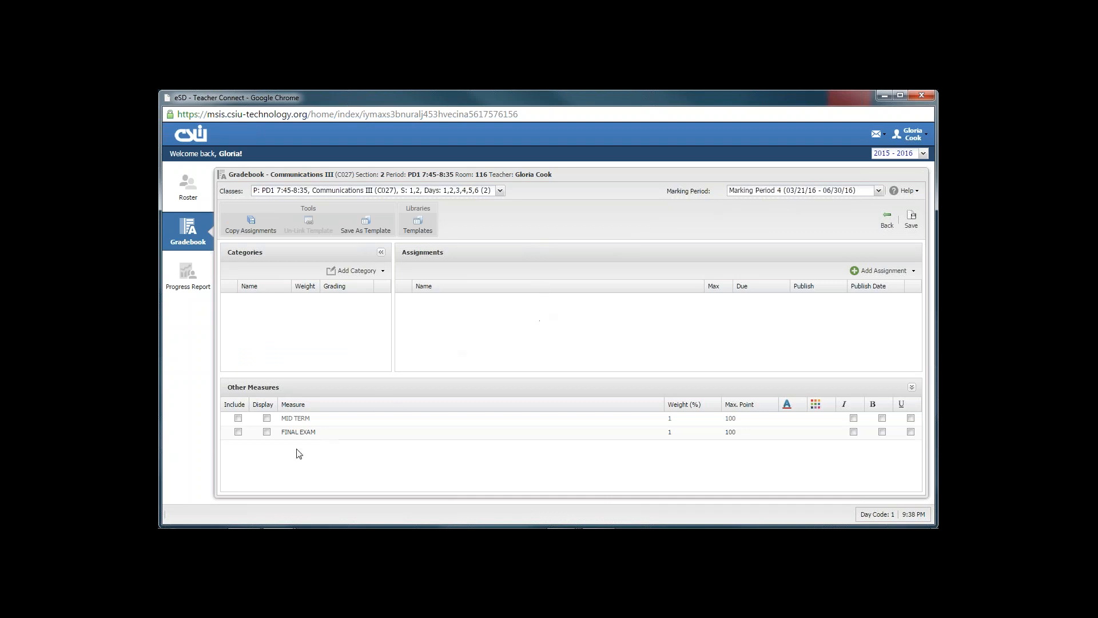
pyautogui.click(266, 432)
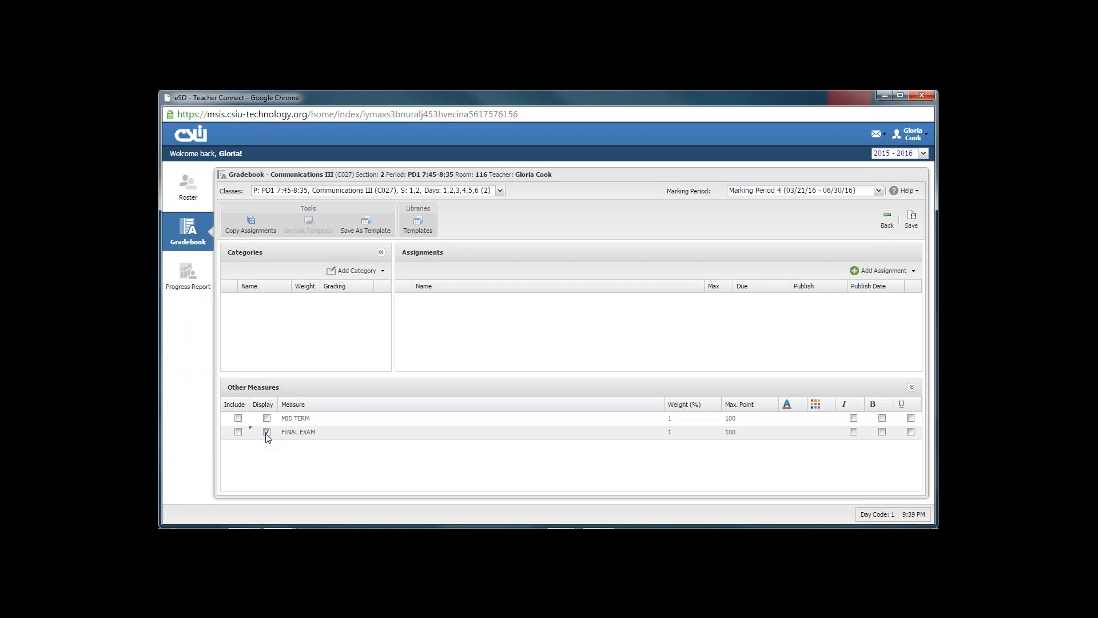
# Step: Try the Include option for the FINAL EXAM measure and turn it back off
pyautogui.click(238, 432)
pyautogui.click(238, 433)
pyautogui.click(238, 431)
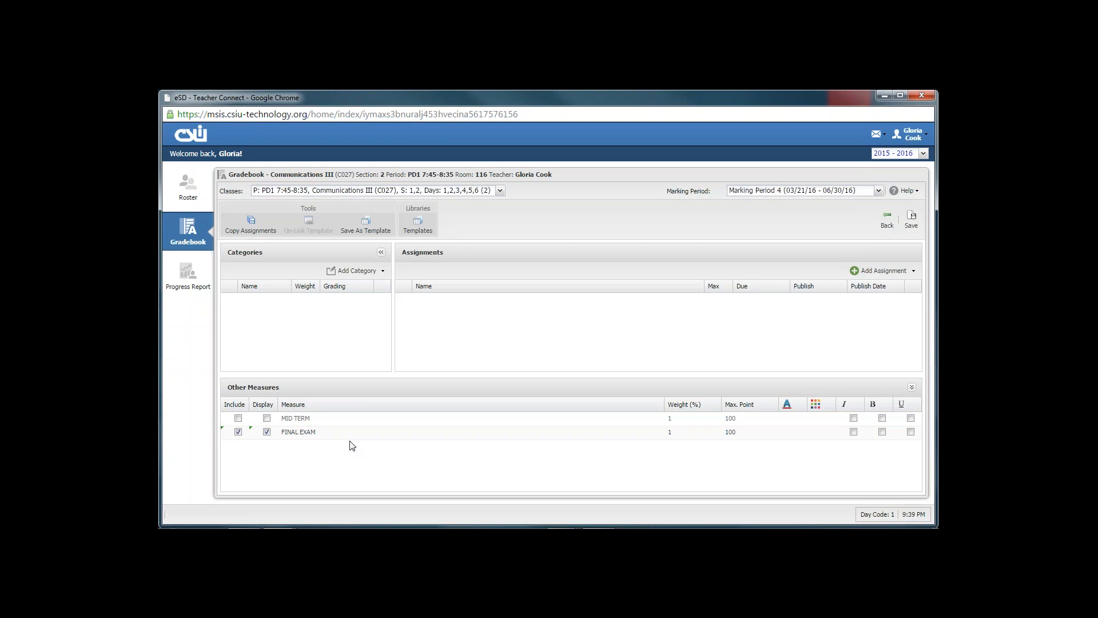
pyautogui.click(238, 432)
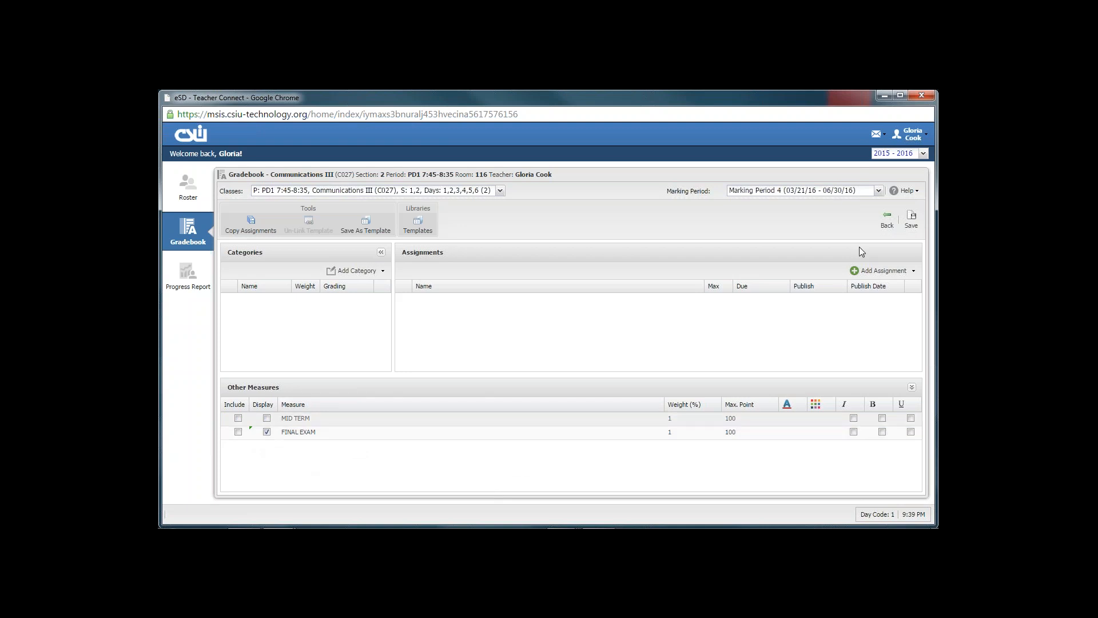
# Step: Save the Marking Period 4 setup and return to the gradebook
pyautogui.click(912, 220)
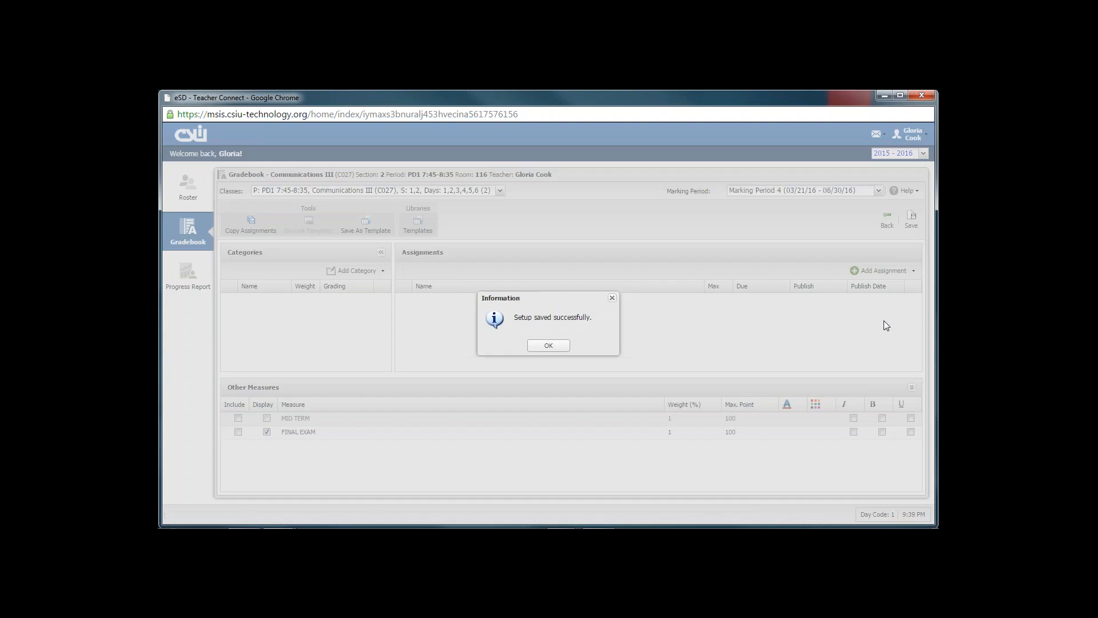
pyautogui.click(551, 347)
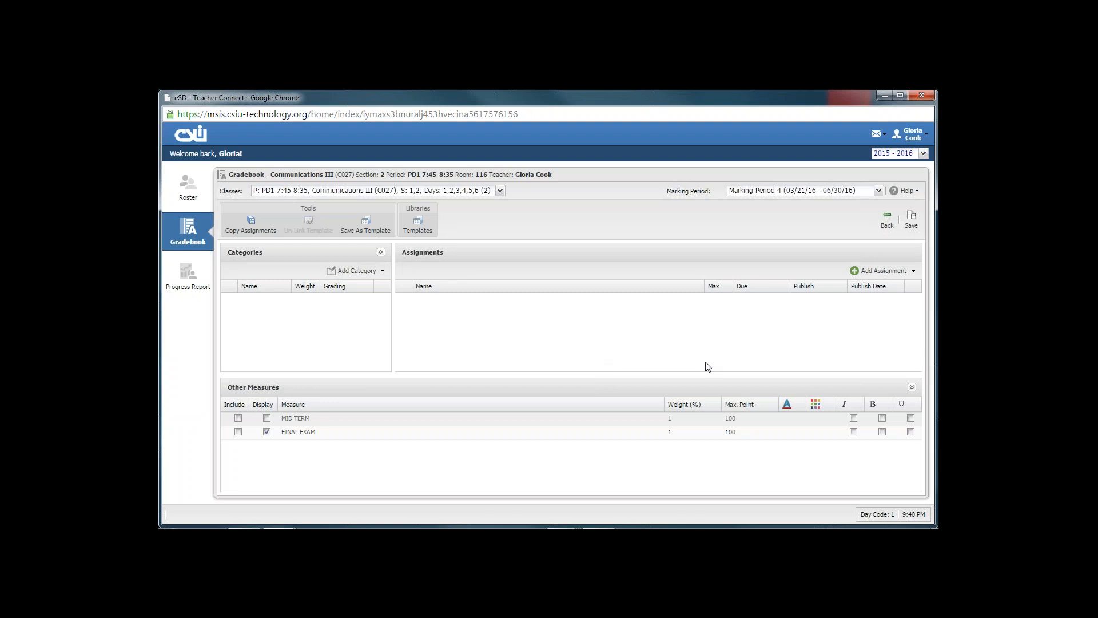
pyautogui.click(887, 218)
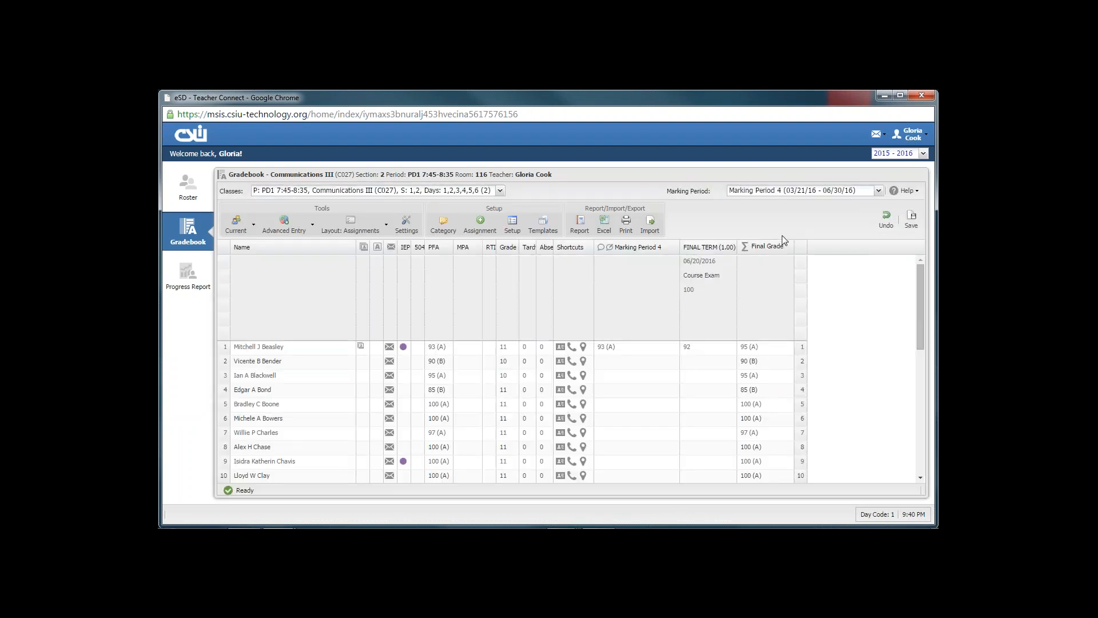